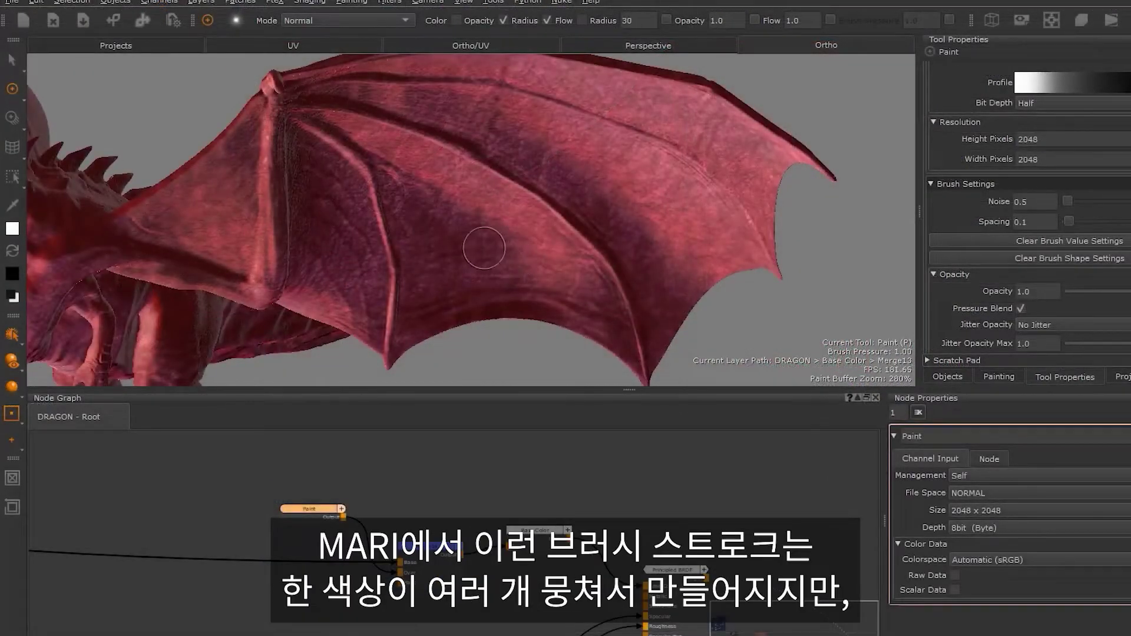
Paint a test stroke on the wing, and configure brush color with Jitter per Tip, Pressure Blend and a raised lower range limit.
left_click_drag(362, 158, 430, 225)
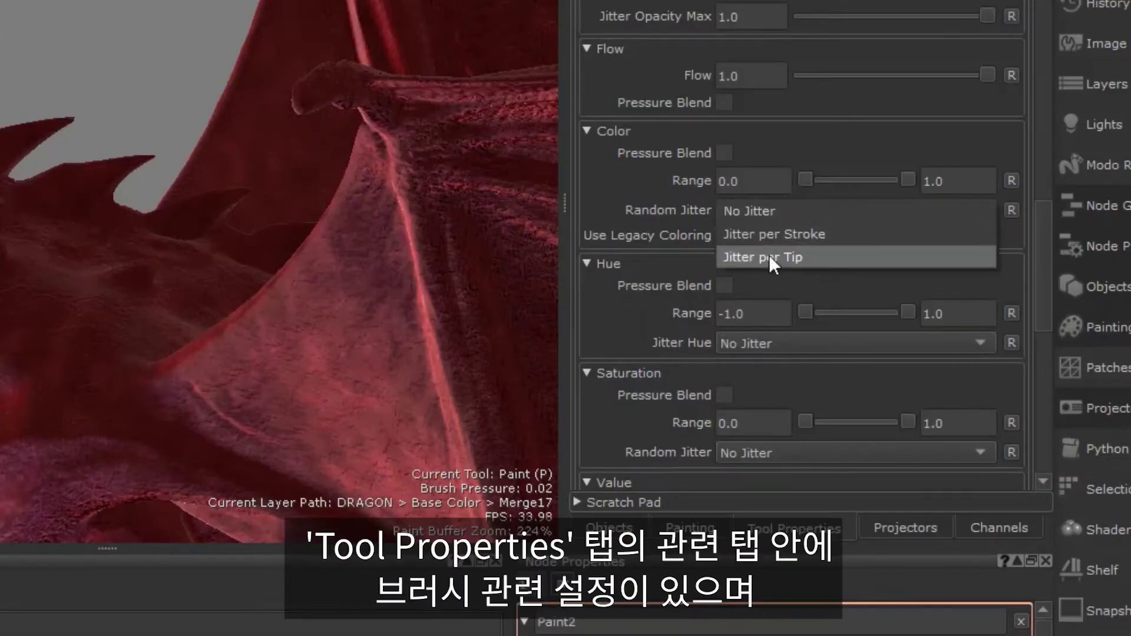
left_click(768, 256)
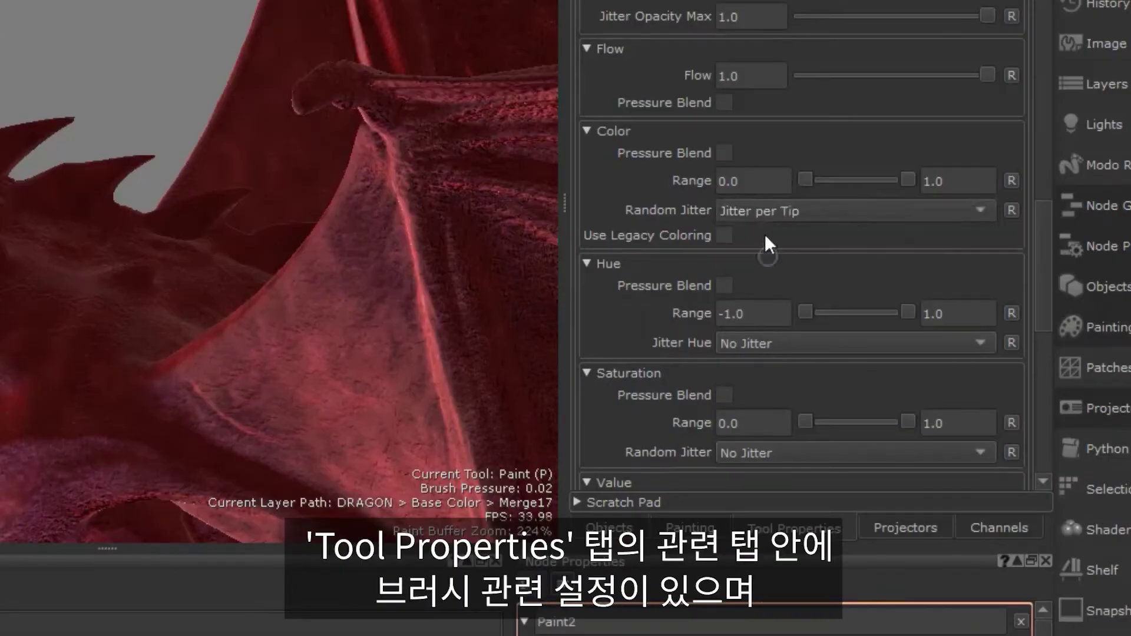
left_click(725, 153)
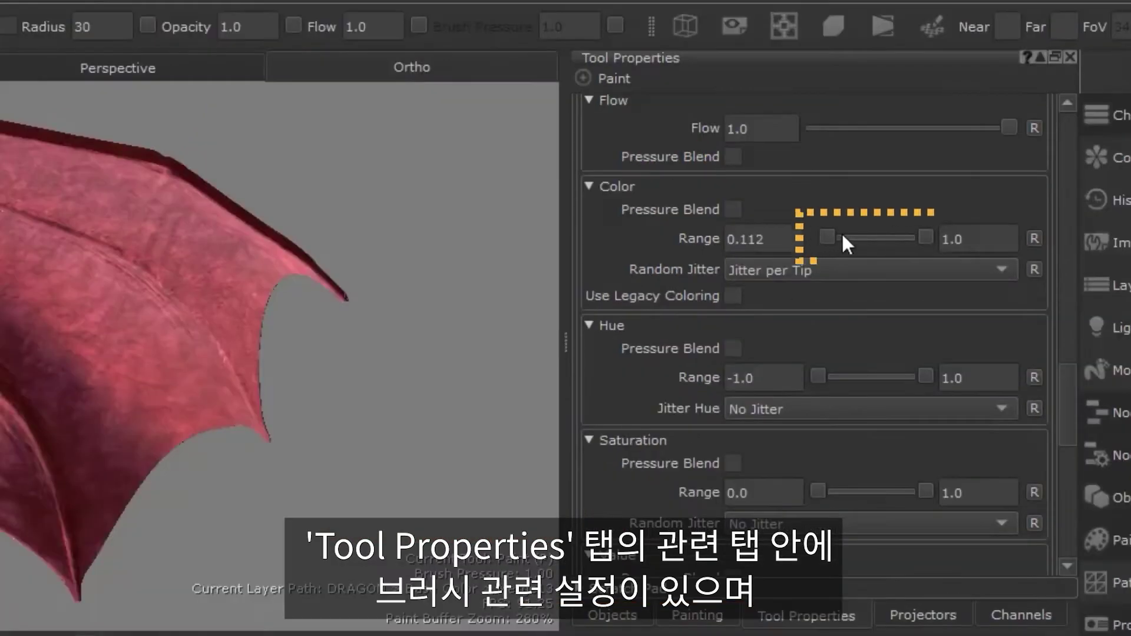
left_click_drag(844, 238, 893, 235)
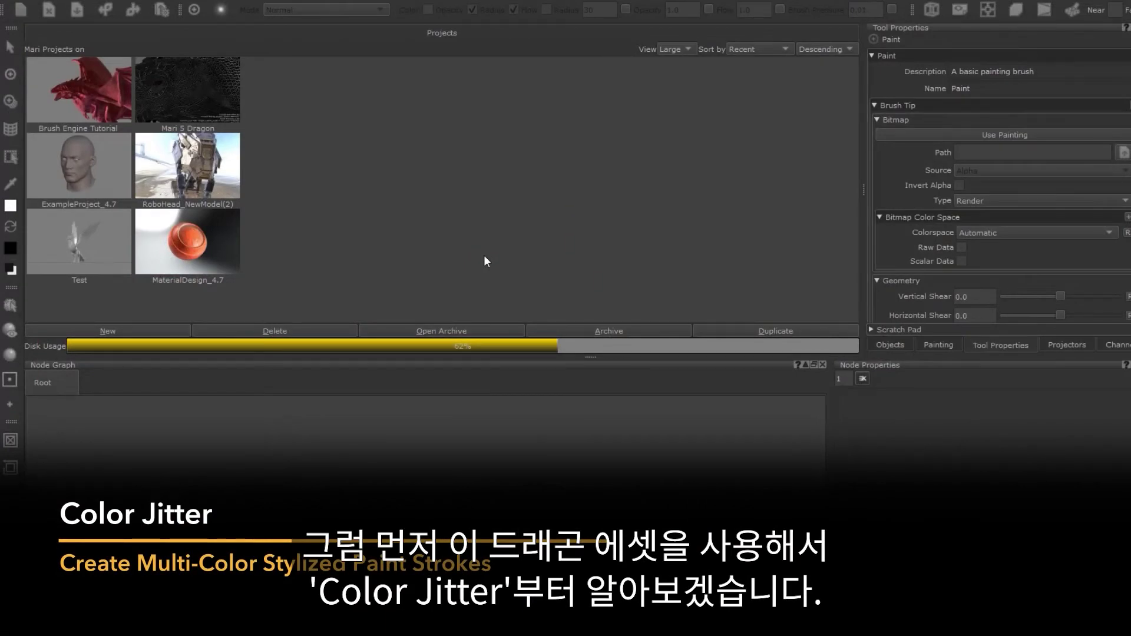
Open the Brush Engine Tutorial project and turn the dragon to a front view.
left_click(56, 92)
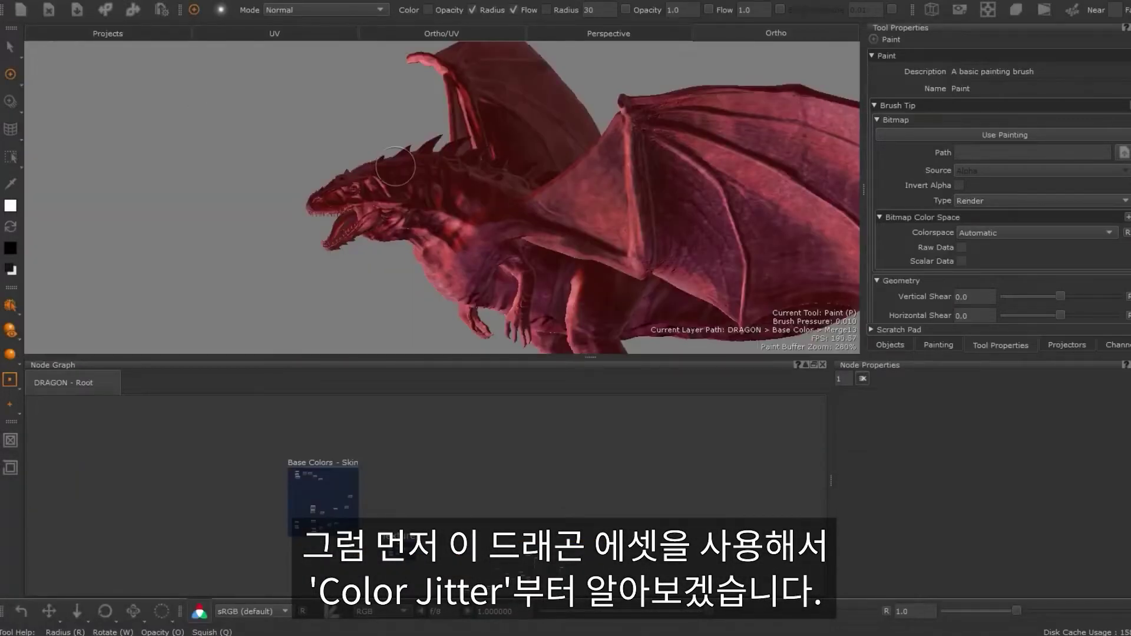
middle_click_drag(437, 198, 290, 177)
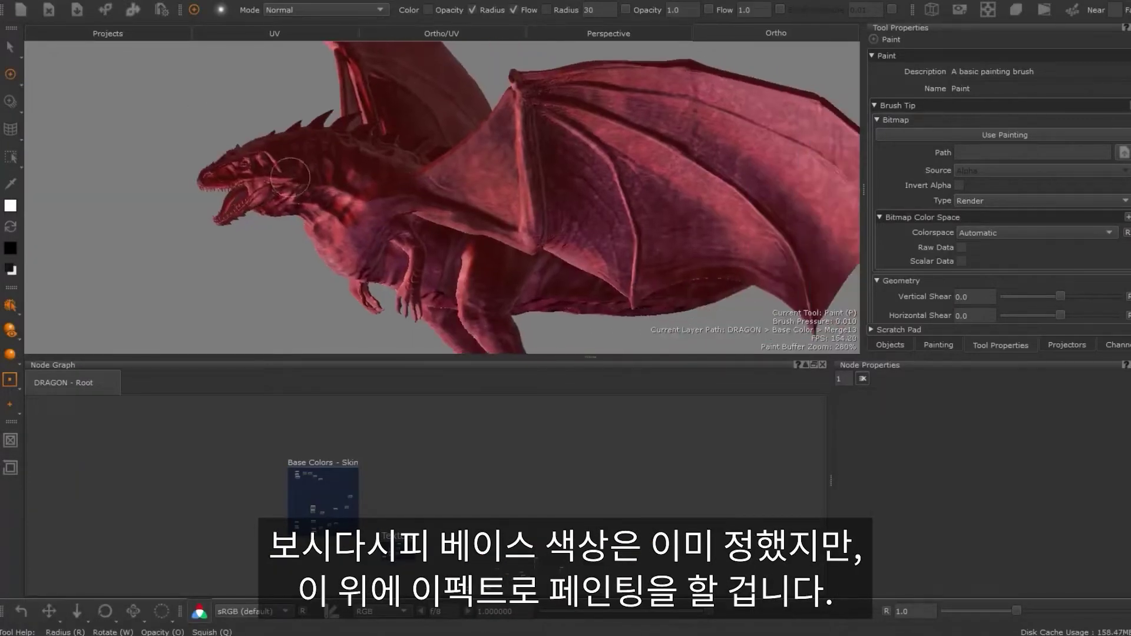
left_click_drag(326, 201, 438, 178, "alt")
right_click_drag(454, 178, 427, 180, "alt")
left_click_drag(436, 177, 394, 198, "alt")
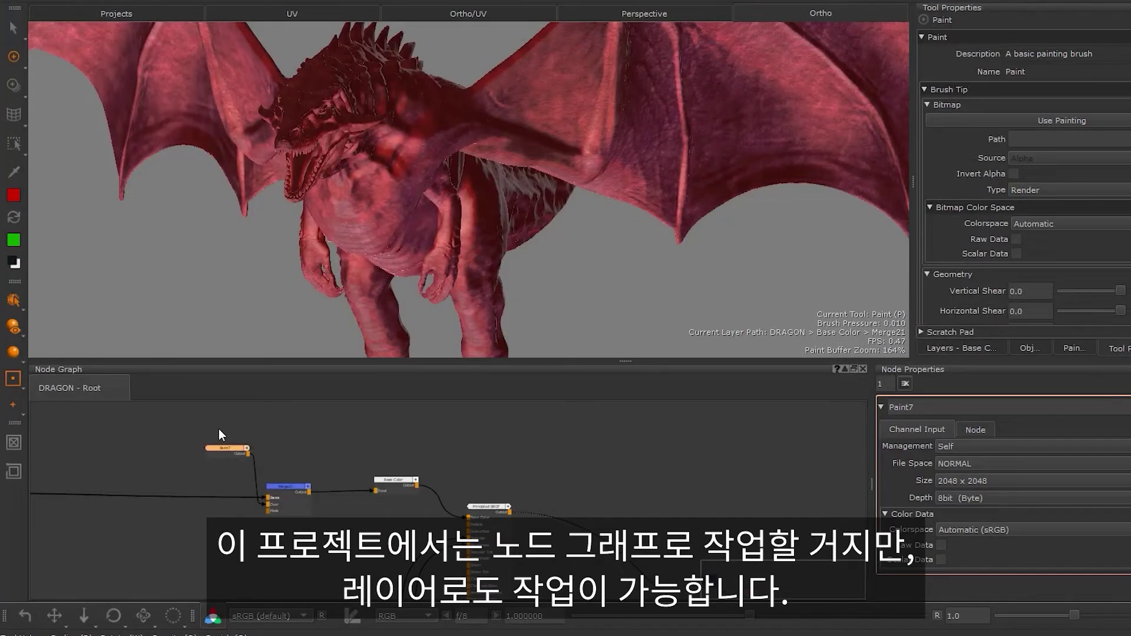
Look through the layer stack of the Base Color channel.
left_click(942, 349)
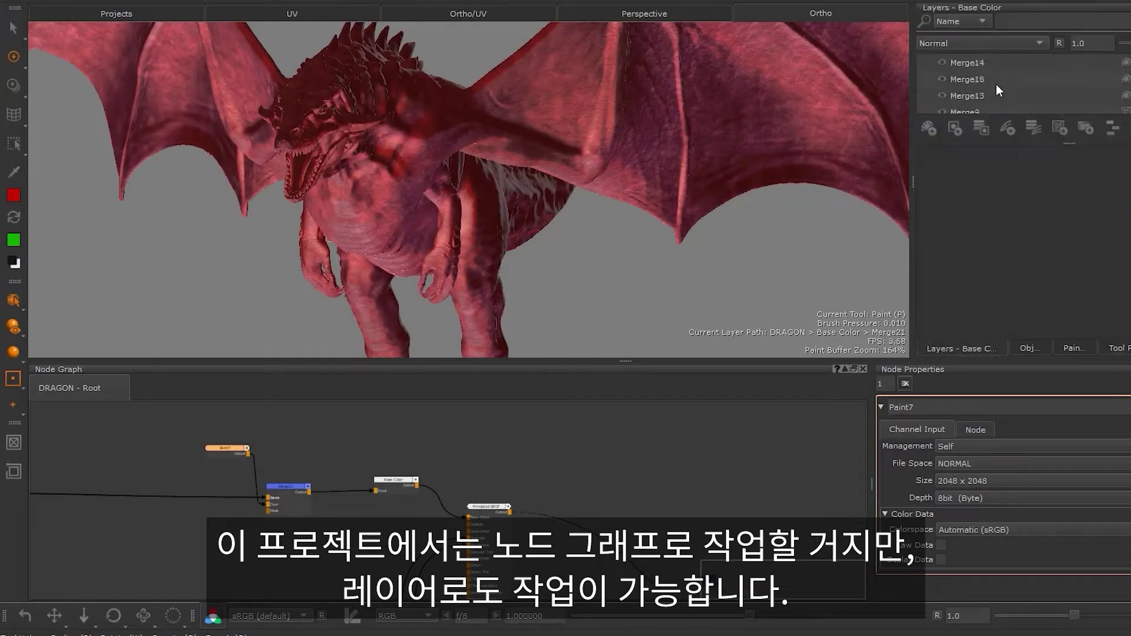
scroll(995, 85, "down", 5)
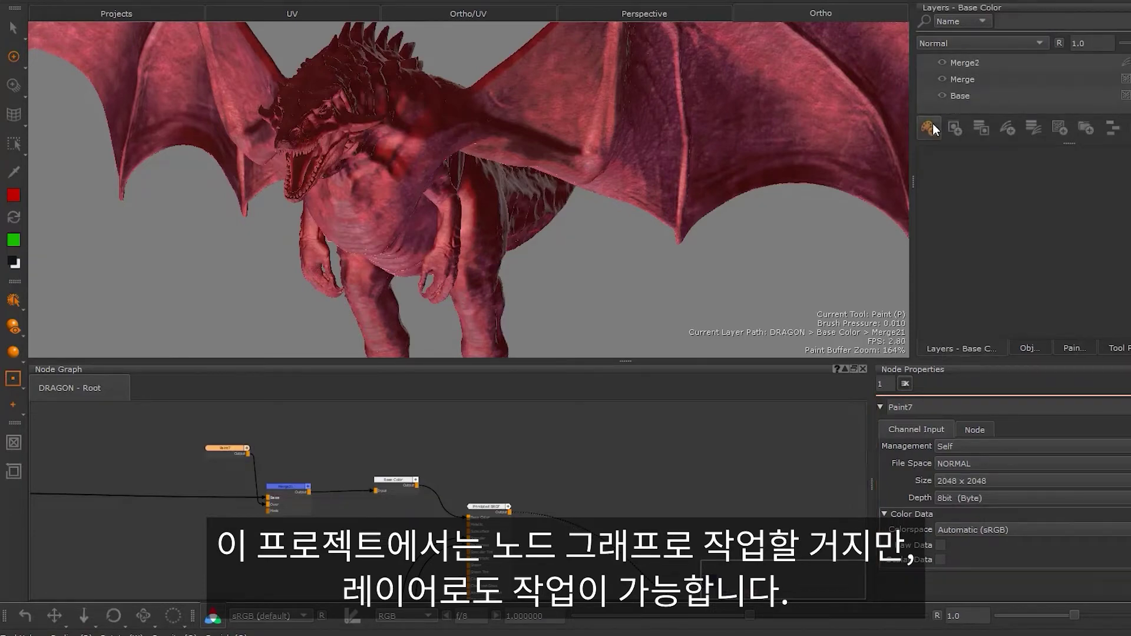
scroll(665, 290, "down", 3)
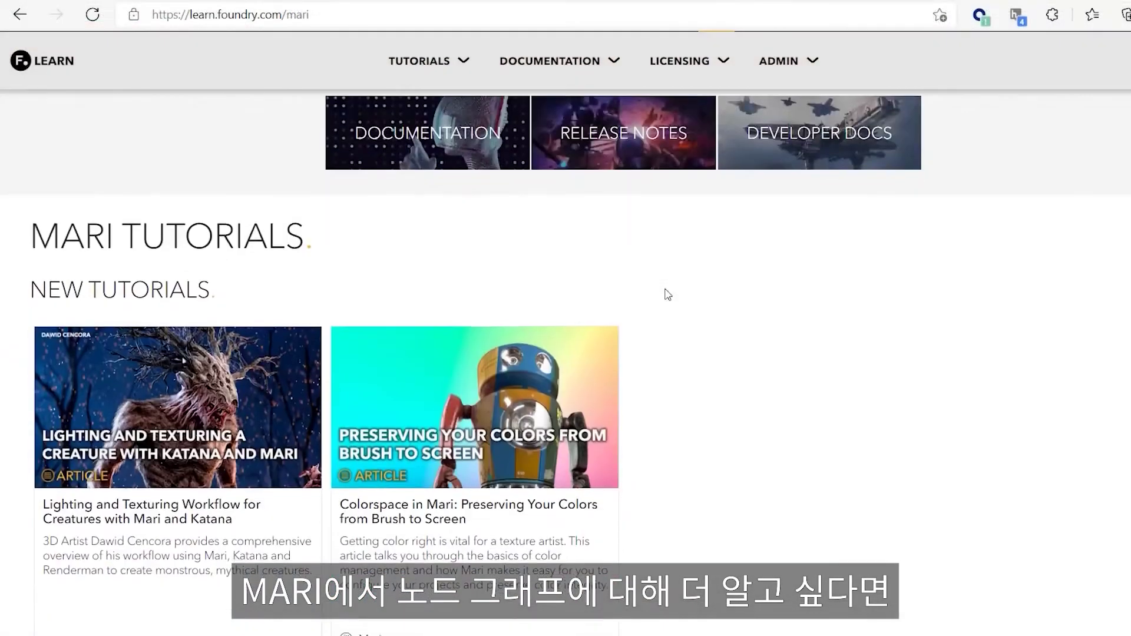
In the browser, open the "Mari 4 - Fundamentals and Best Practice" course on learn.foundry.com and look through its lesson list.
scroll(667, 295, "down", 5)
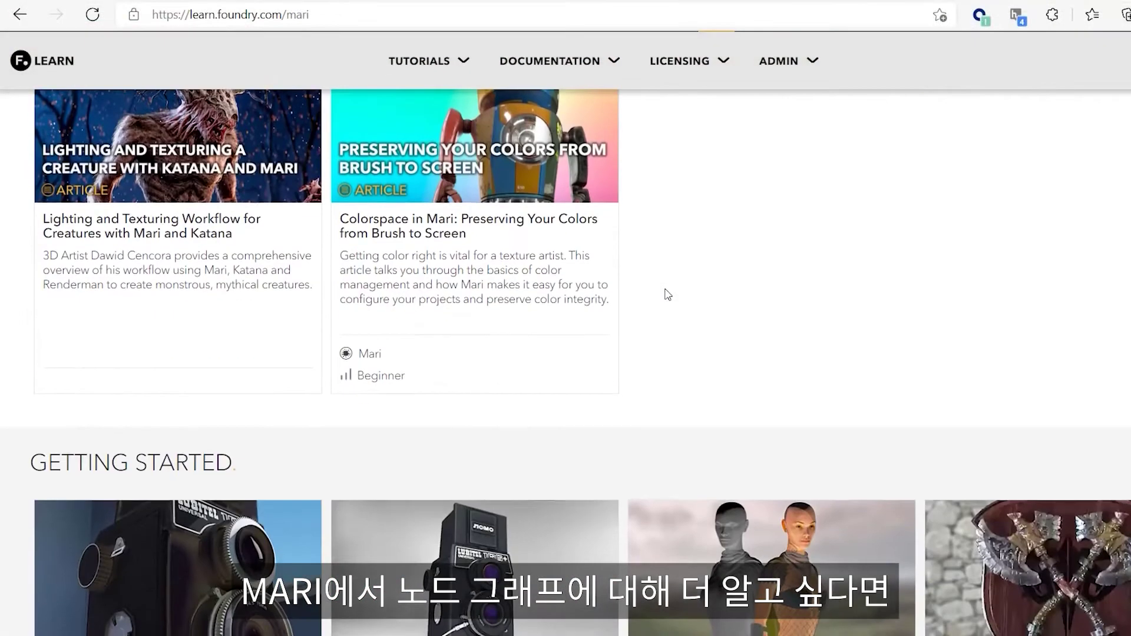
scroll(667, 294, "down", 5)
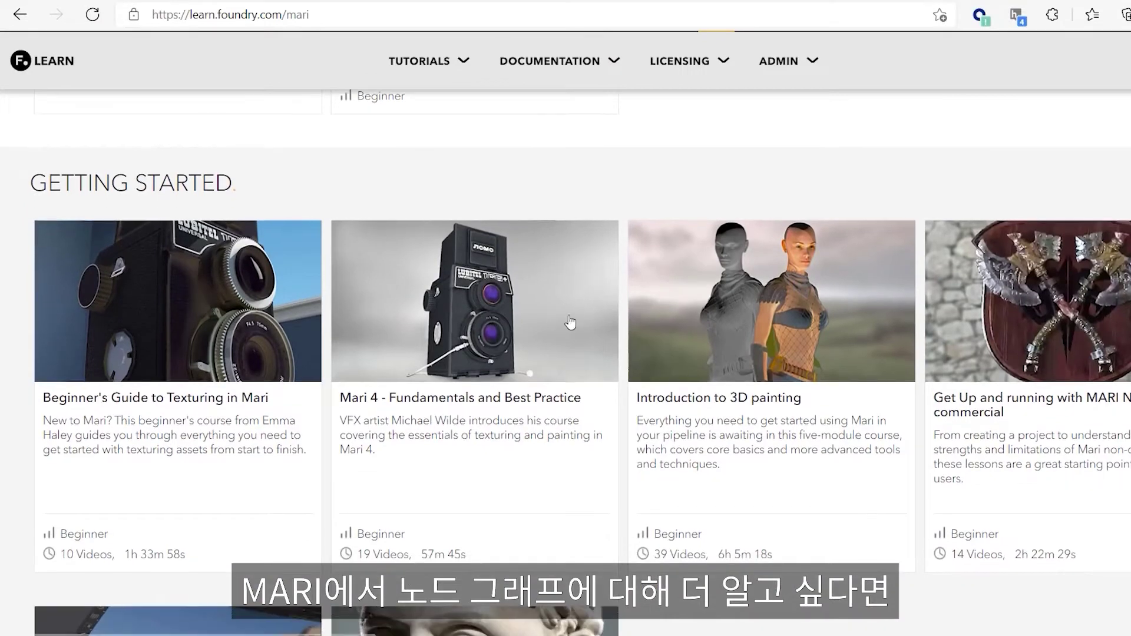
left_click(570, 322)
scroll(570, 322, "down", 15)
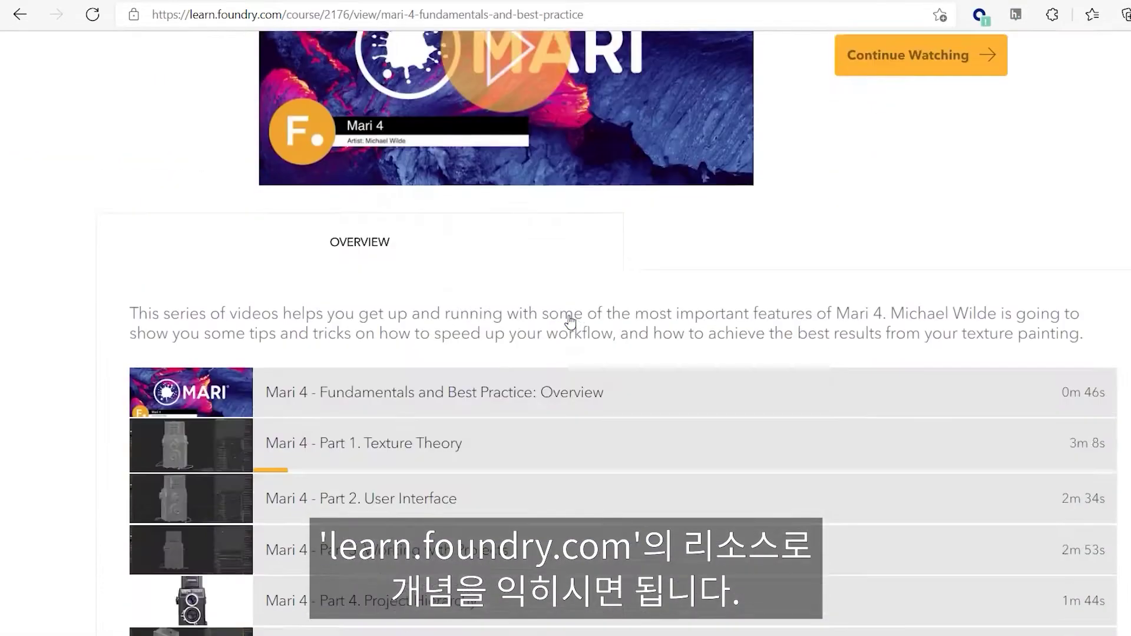
scroll(569, 330, "down", 1)
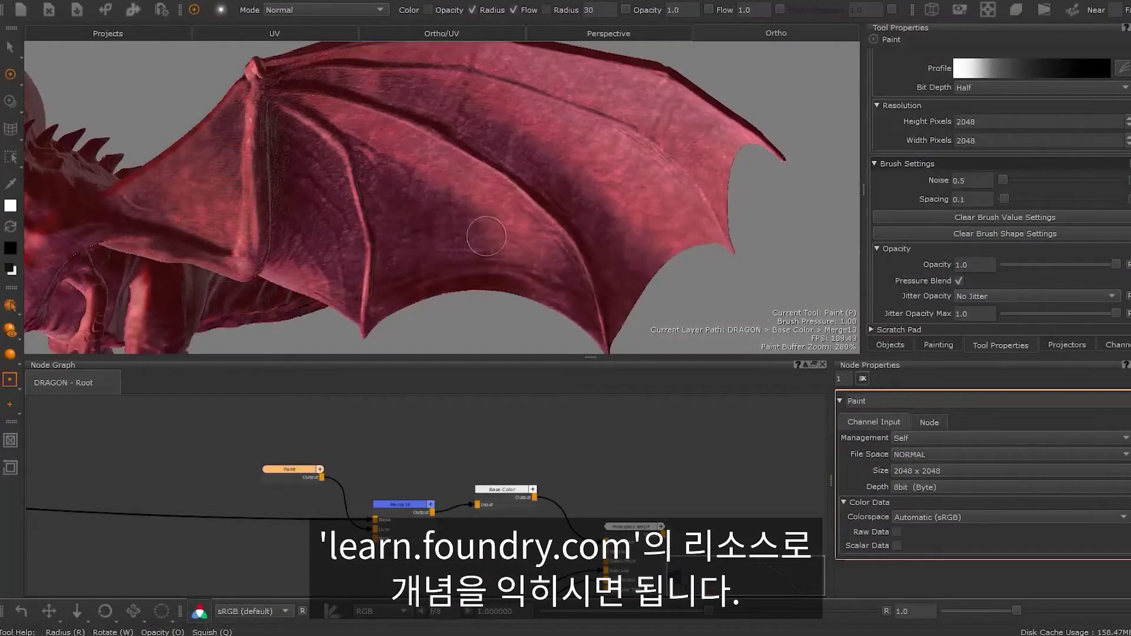
Try white test strokes across the wing, undoing the first and painting another with the brush Spacing raised to 1.0.
left_click_drag(342, 140, 405, 203)
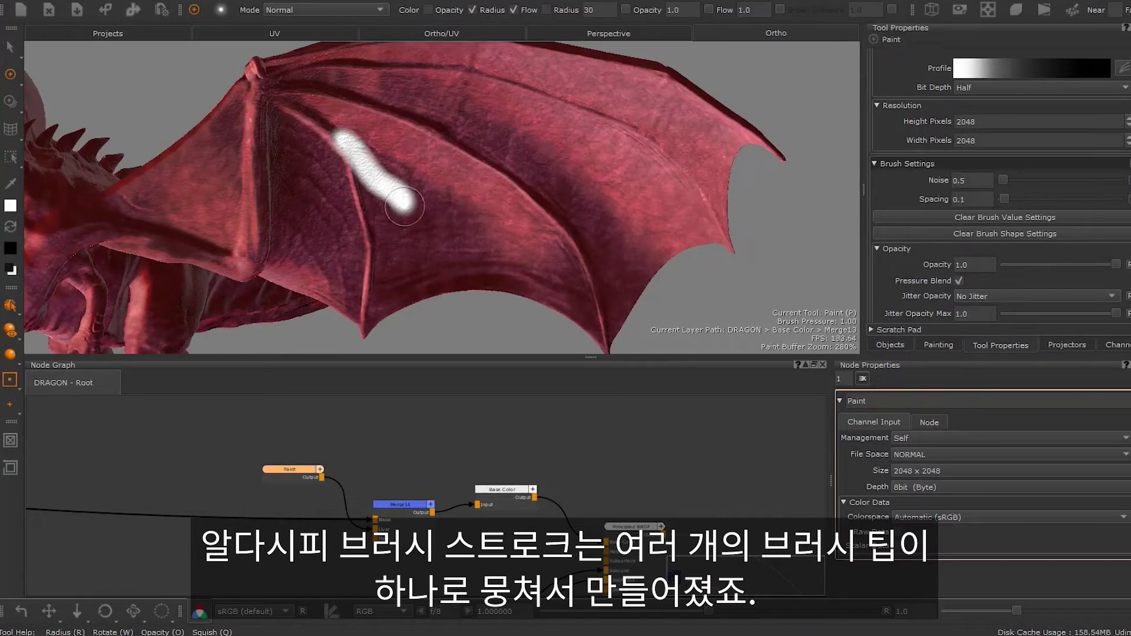
key("ctrl+z")
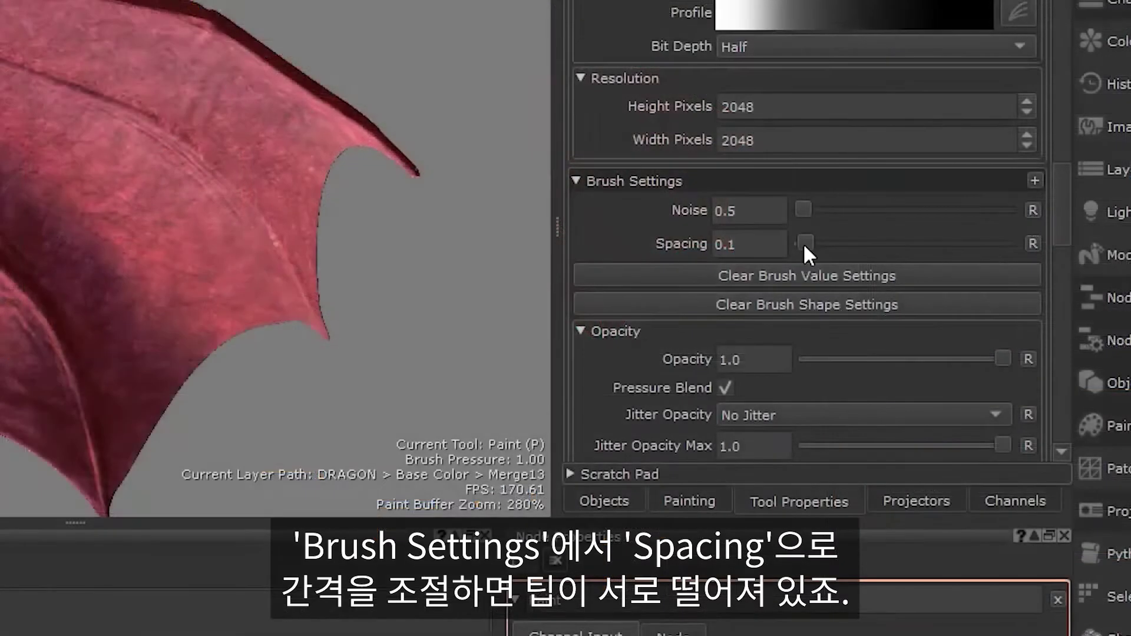
left_click_drag(804, 242, 825, 242)
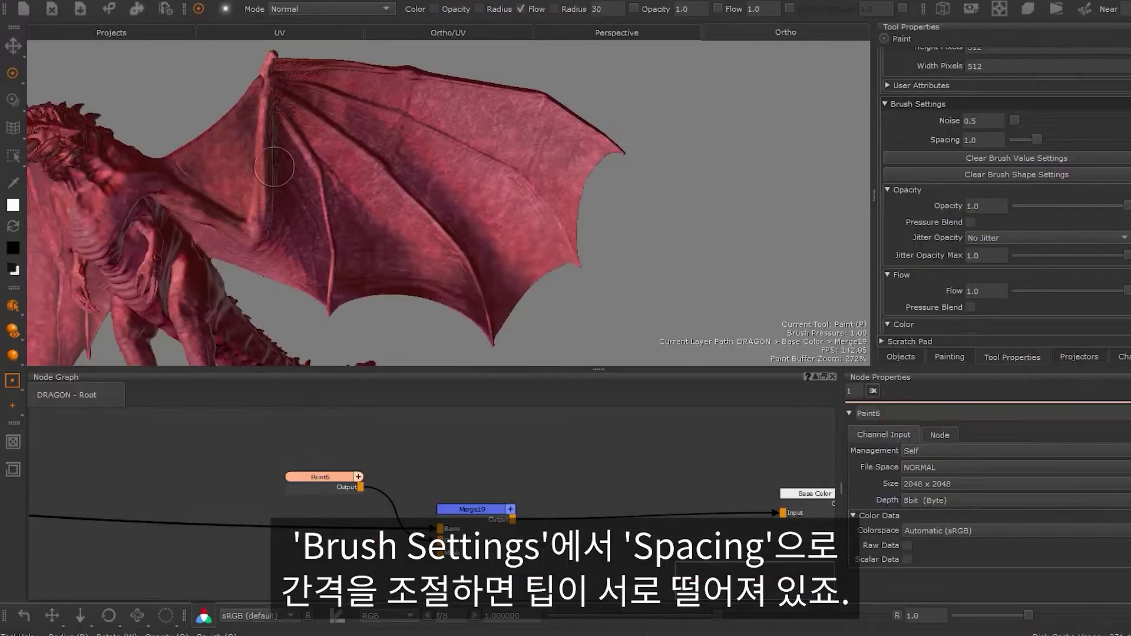
mouse_move(252, 136)
left_mouse_down()
mouse_move(297, 169)
mouse_move(465, 195)
mouse_move(530, 187)
left_mouse_up()
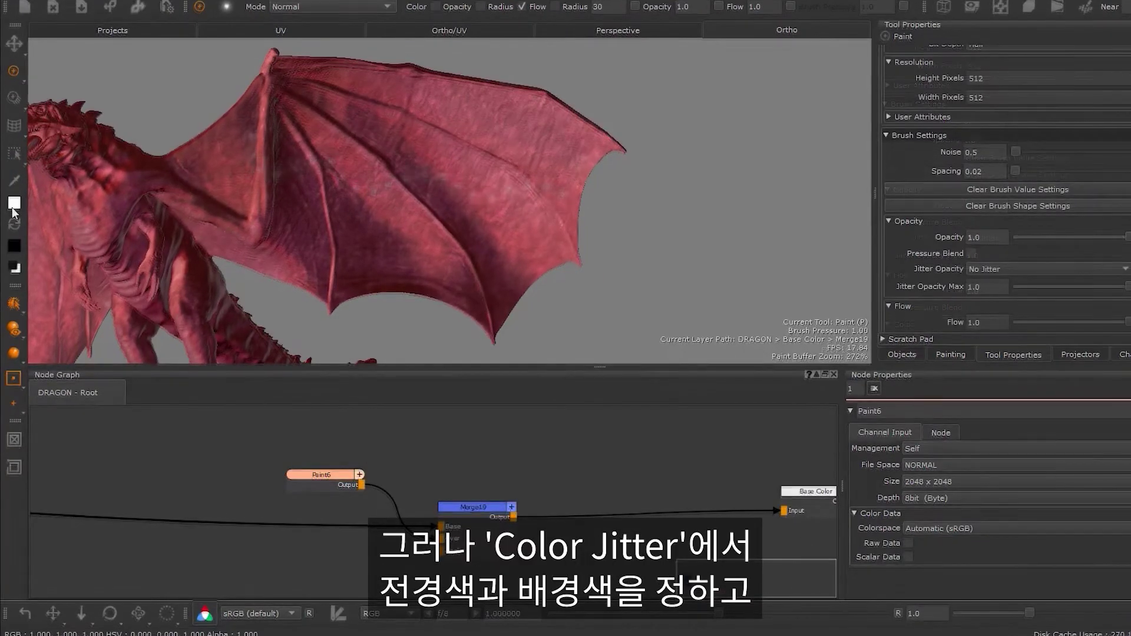
Set the foreground paint color to bright green and the background color to red.
left_click(14, 203)
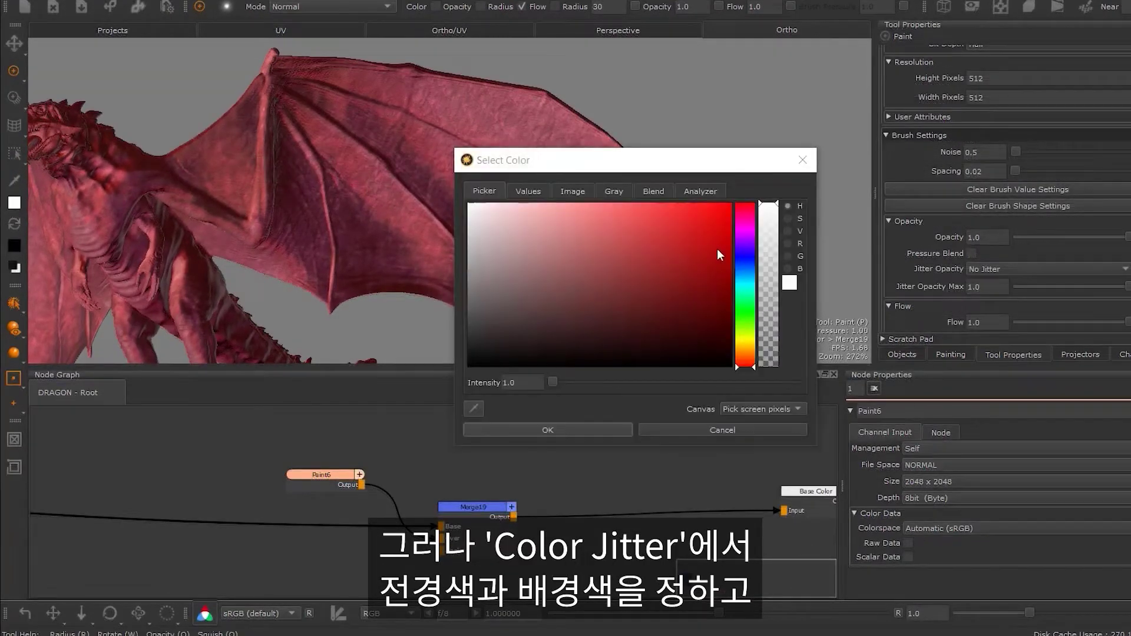
left_click(745, 309)
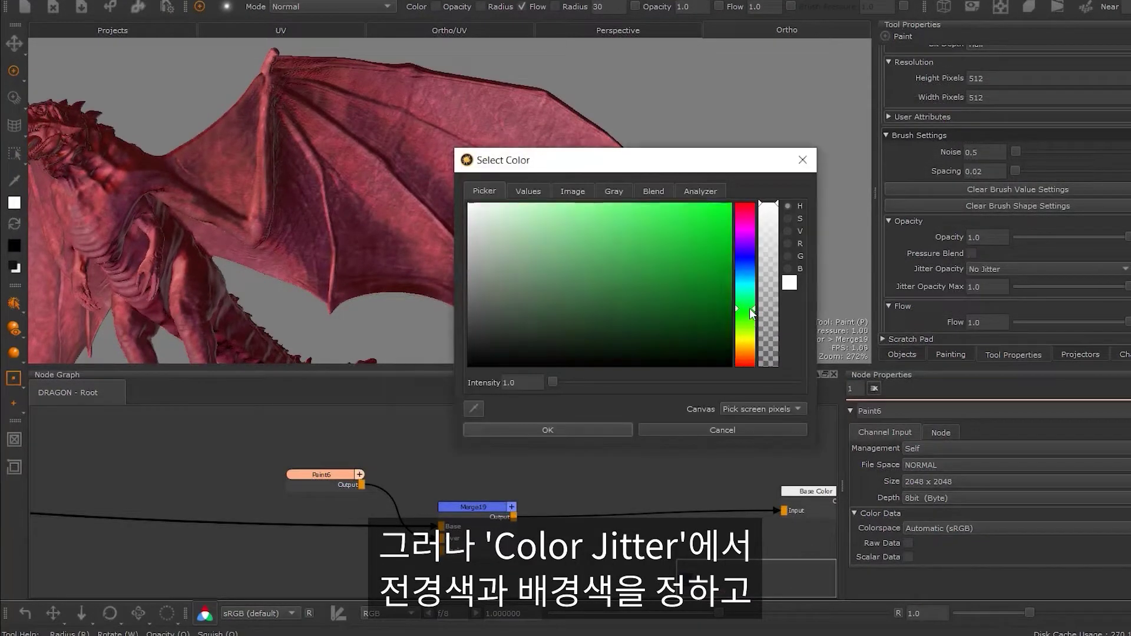
left_click(712, 230)
left_click(521, 433)
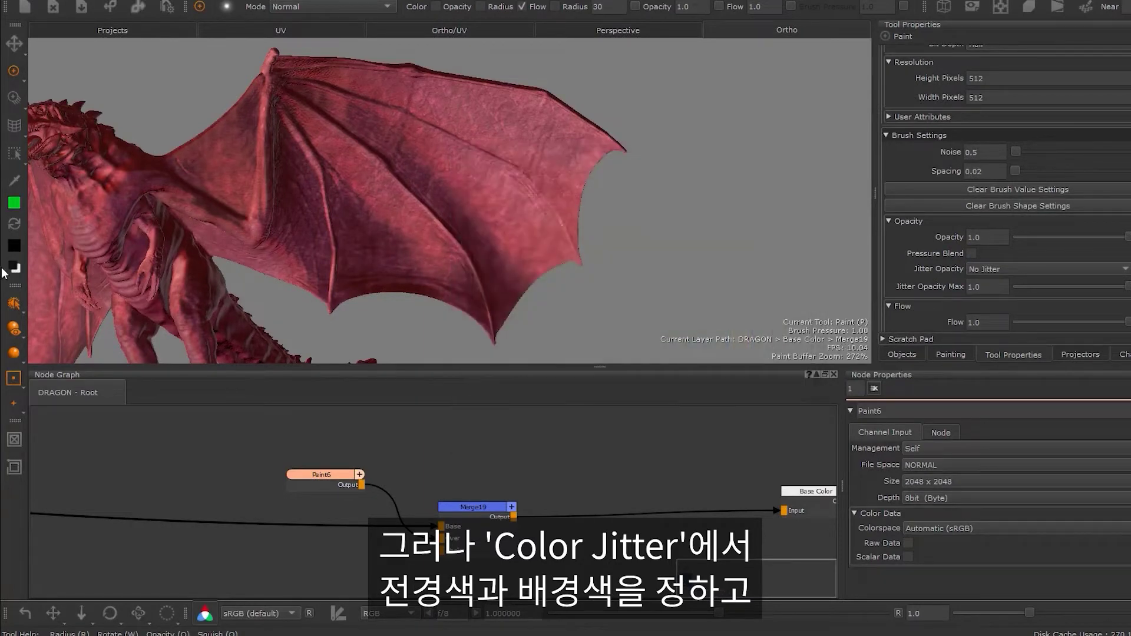
left_click(13, 246)
left_click(684, 260)
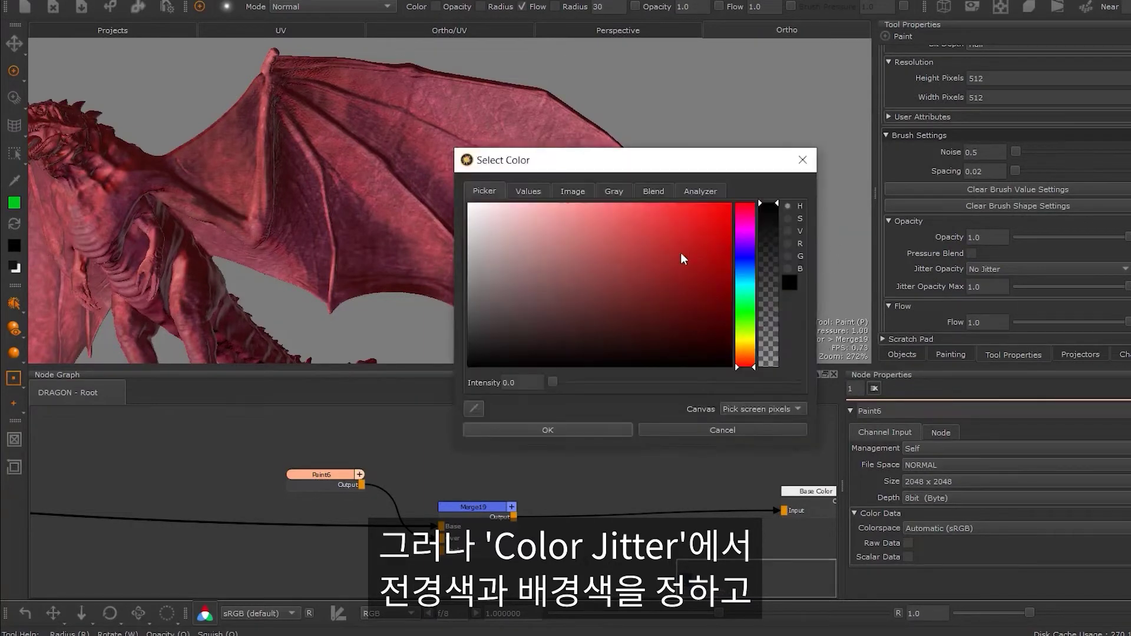
left_click(595, 429)
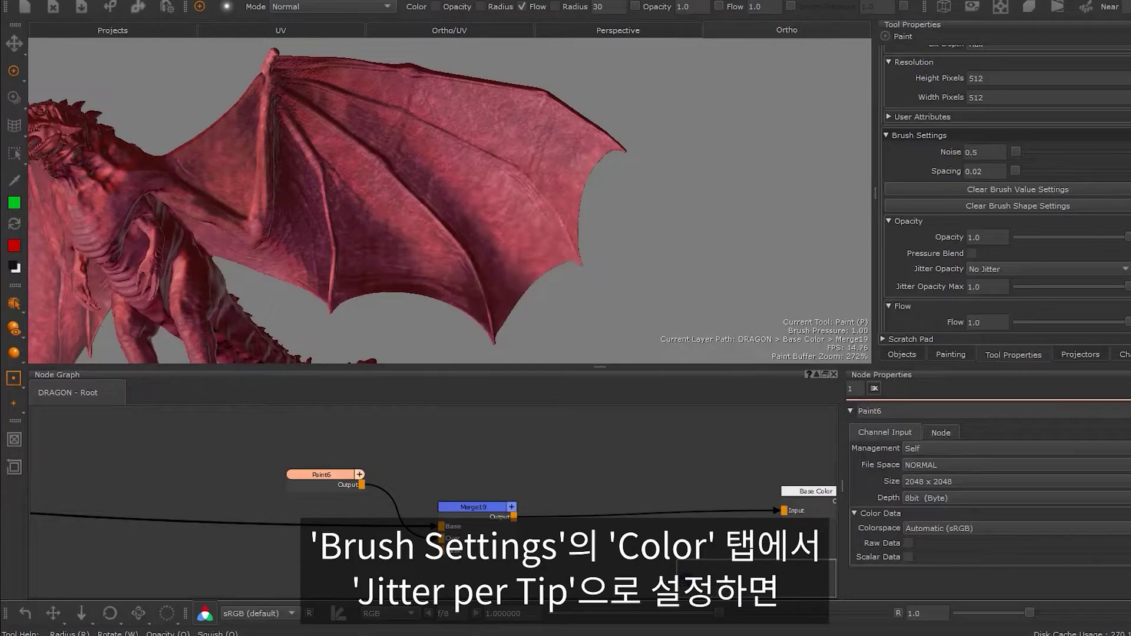
Set the brush color's Random Jitter to Jitter per Tip and paint a stroke across the upper part of the wing.
left_click_drag(994, 287, 981, 358)
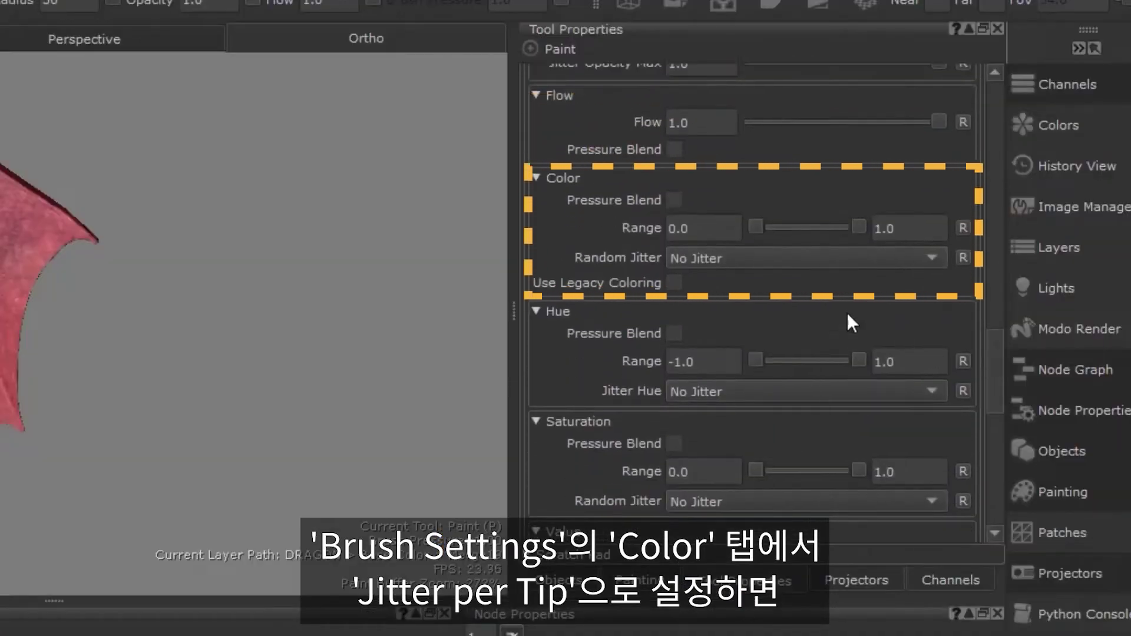
left_click(762, 258)
left_click(743, 304)
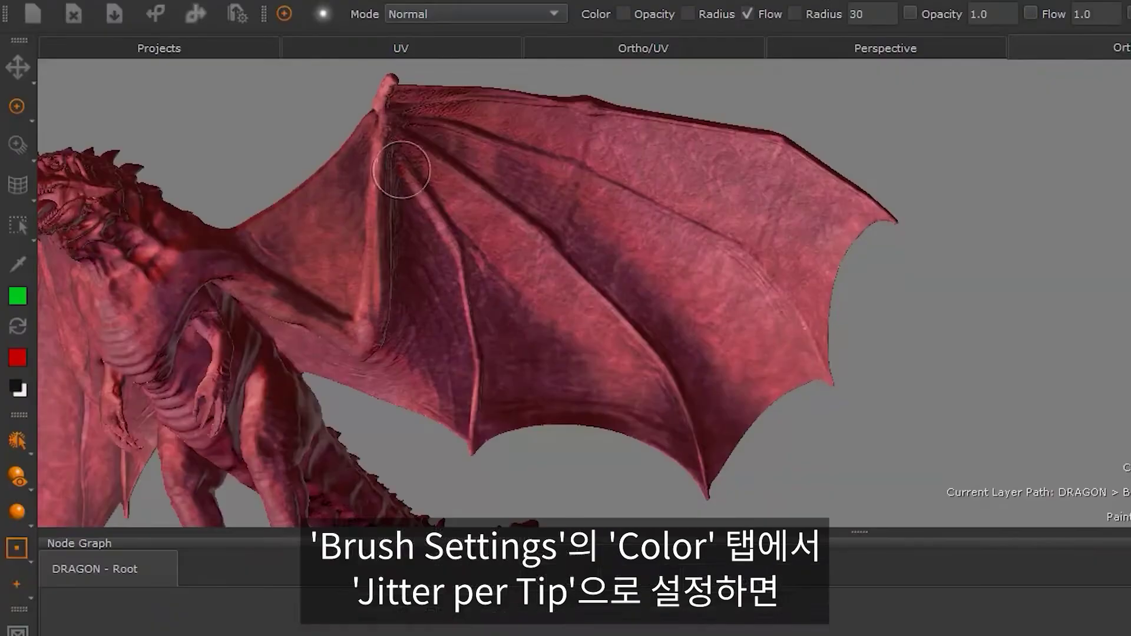
mouse_move(394, 167)
left_mouse_down()
mouse_move(433, 195)
mouse_move(471, 179)
mouse_move(650, 209)
mouse_move(766, 209)
left_mouse_up()
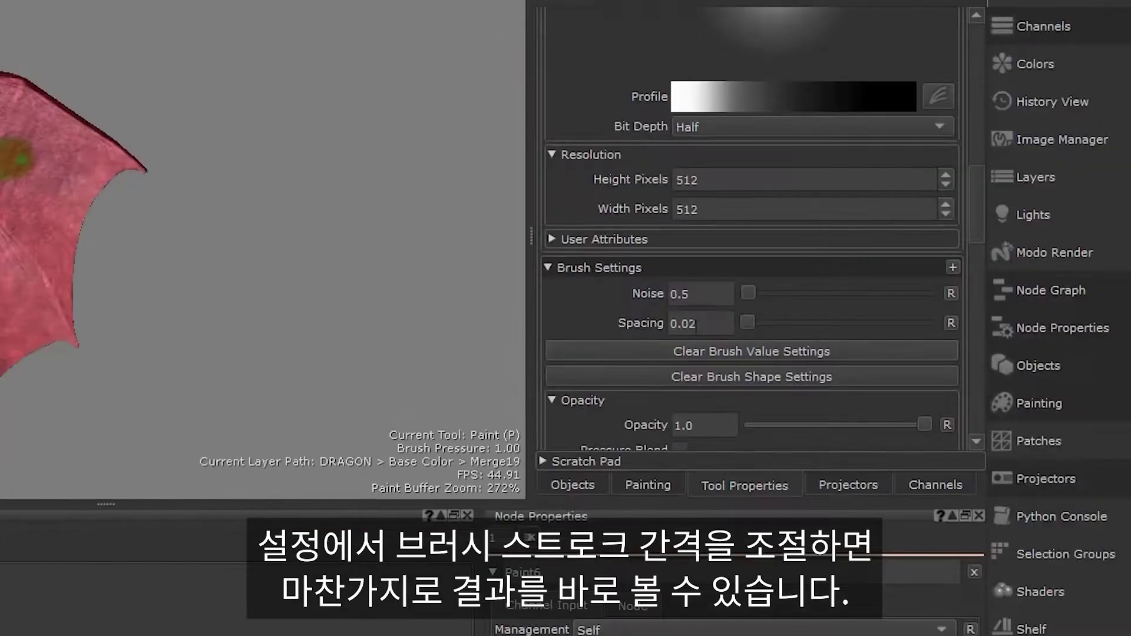
Set the brush Spacing to 1.0 and paint a row of separate jittered dots across the wing below the first stroke.
double_click(701, 323)
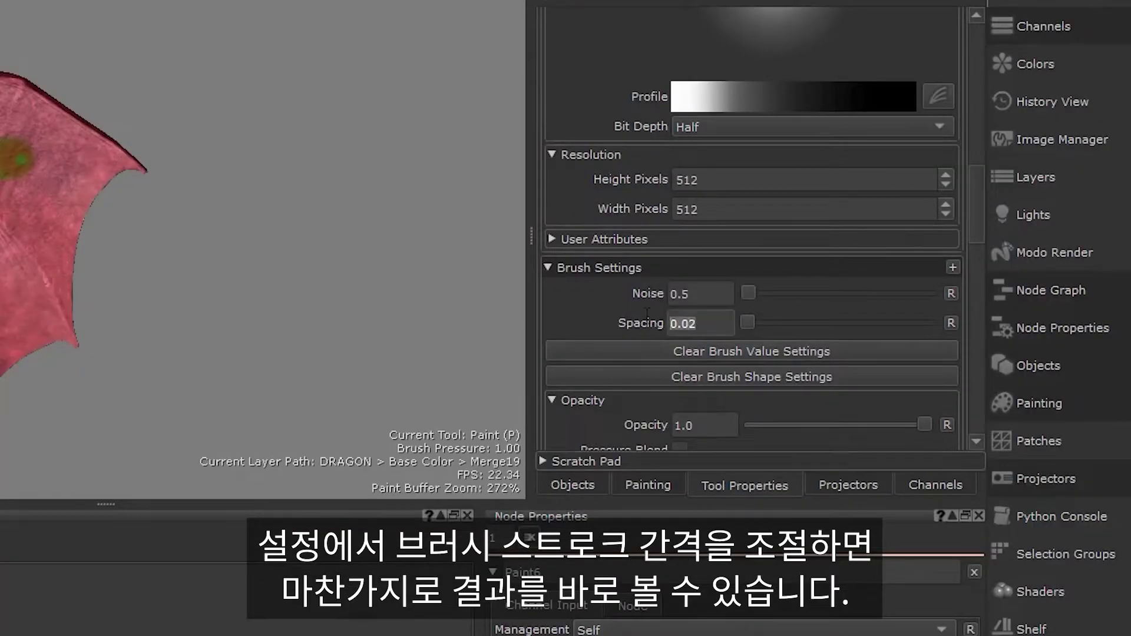
type("1.0")
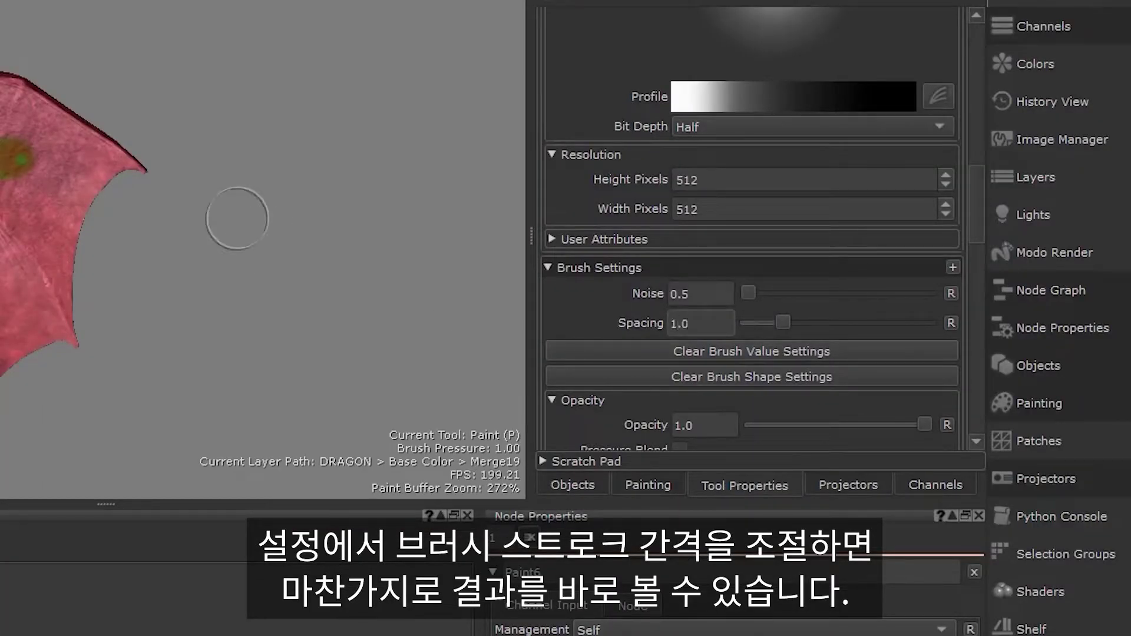
left_click_drag(296, 188, 488, 225)
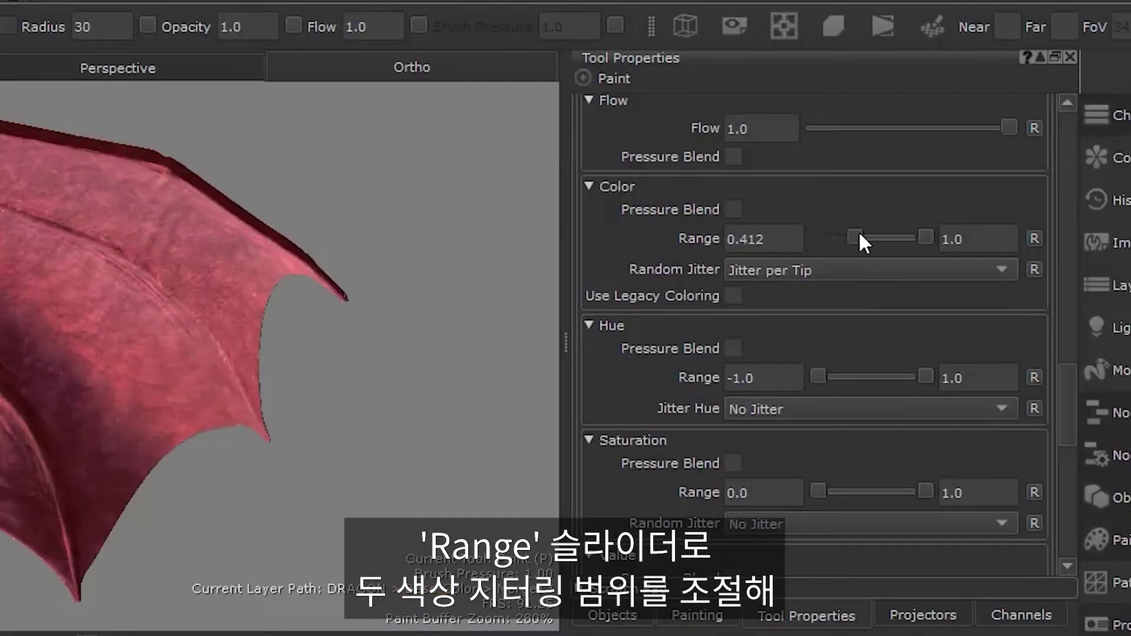
Narrow the color jitter by lowering the upper Range limit, and paint another row of dots across the lower wing.
left_click_drag(924, 235, 881, 238)
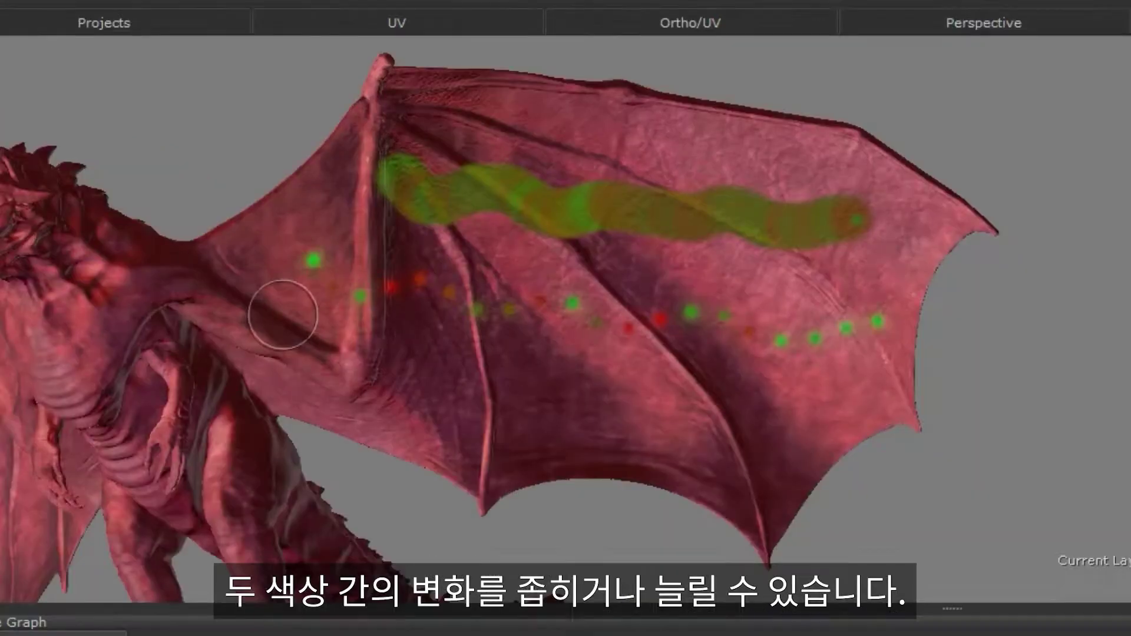
mouse_move(283, 315)
left_mouse_down()
mouse_move(312, 353)
mouse_move(377, 353)
mouse_move(414, 383)
mouse_move(521, 388)
mouse_move(568, 405)
mouse_move(639, 394)
mouse_move(662, 412)
mouse_move(716, 409)
mouse_move(760, 425)
mouse_move(813, 418)
left_mouse_up()
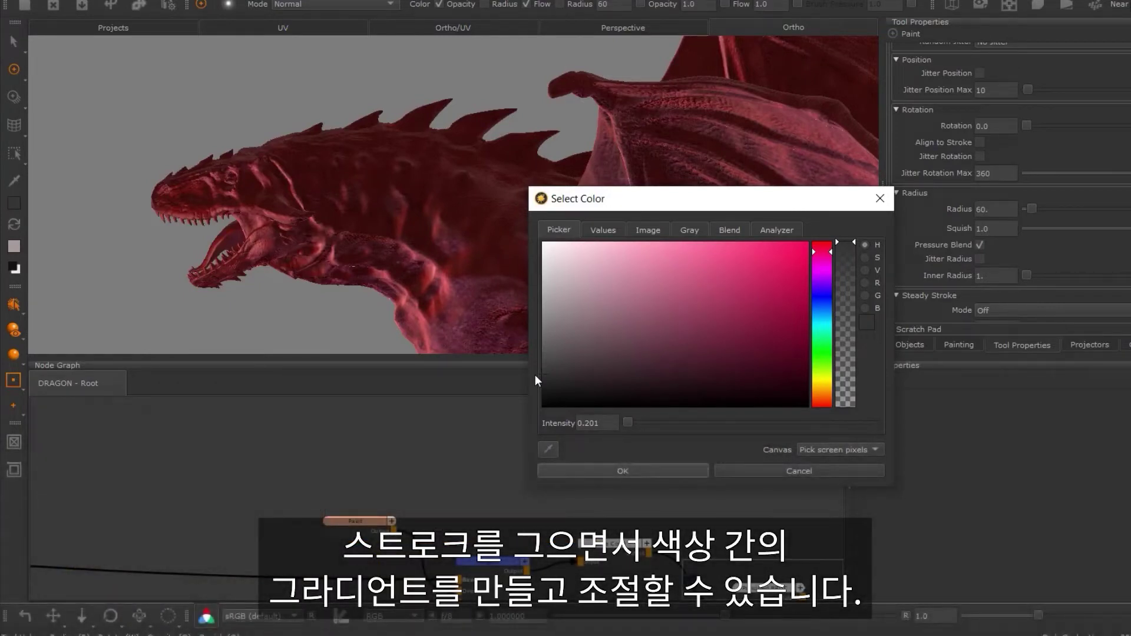
Choose a dark gray foreground color and a light pinkish-gray background color for painting the dragon's horns.
left_click_drag(543, 376, 570, 376)
left_click(570, 474)
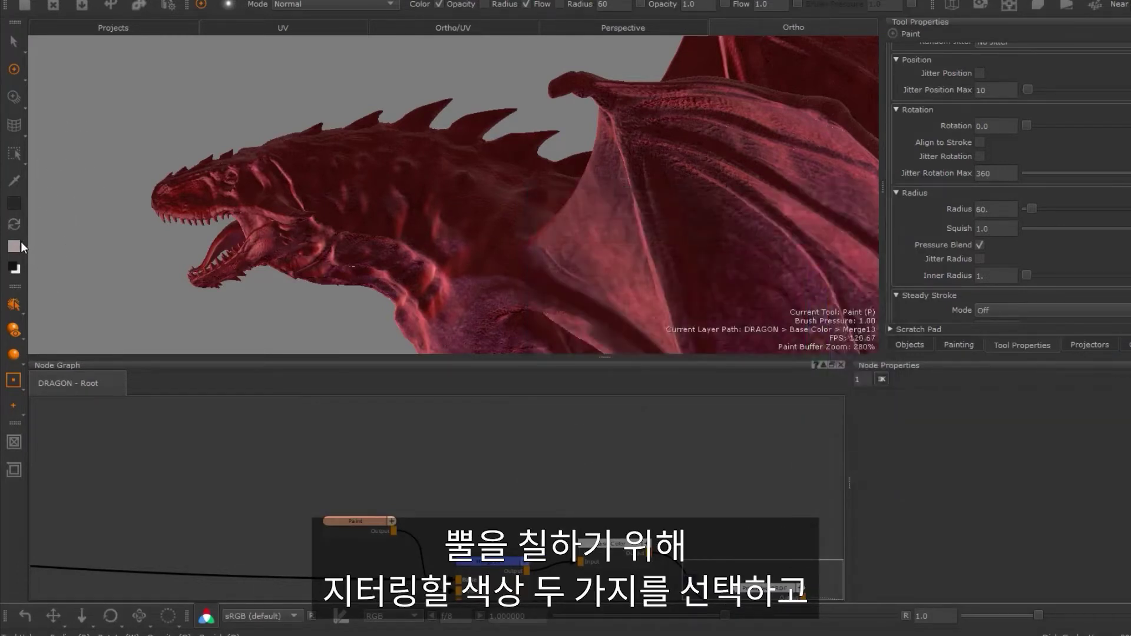
left_click(15, 246)
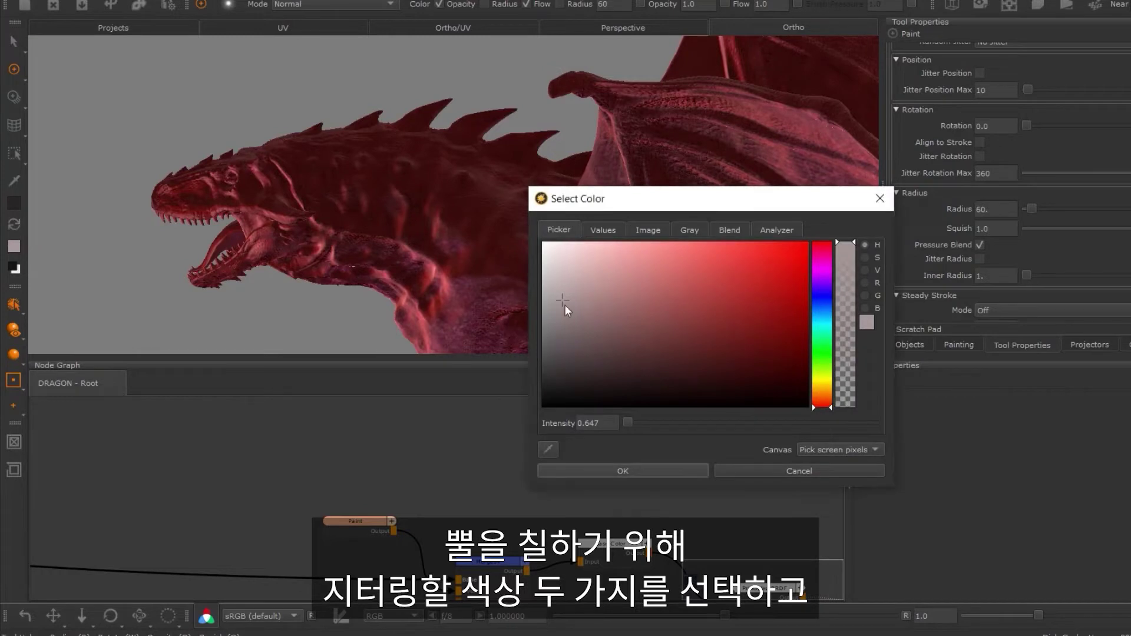
left_click_drag(564, 305, 575, 270)
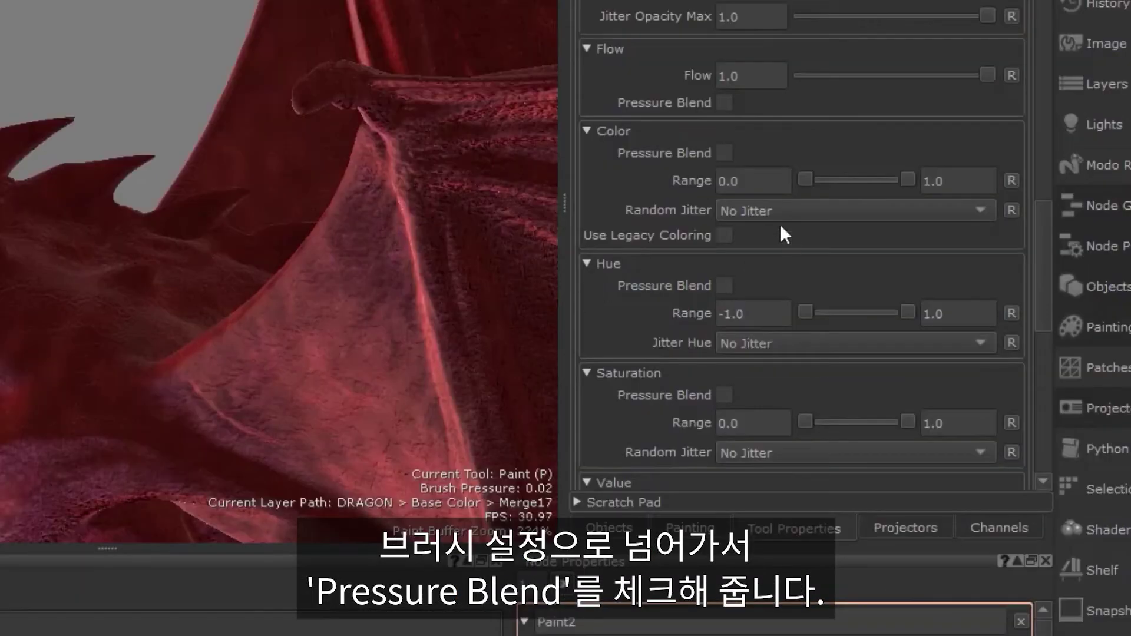
Set the brush color's Random Jitter to Jitter per Tip and turn on Pressure Blend for Color.
left_click(776, 212)
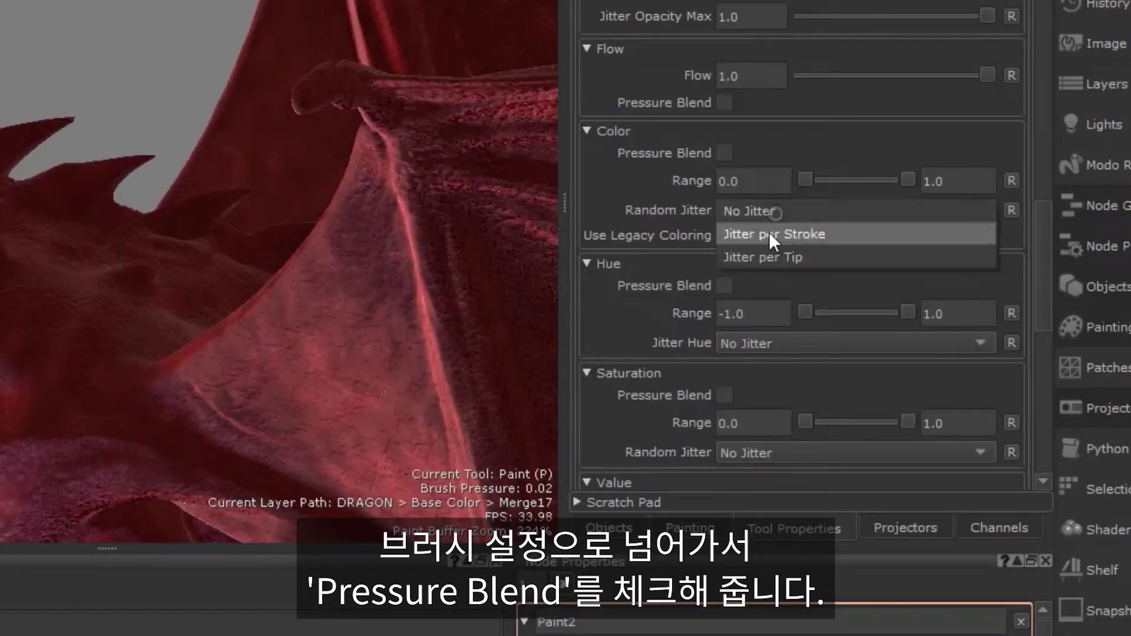
left_click(769, 256)
left_click(723, 154)
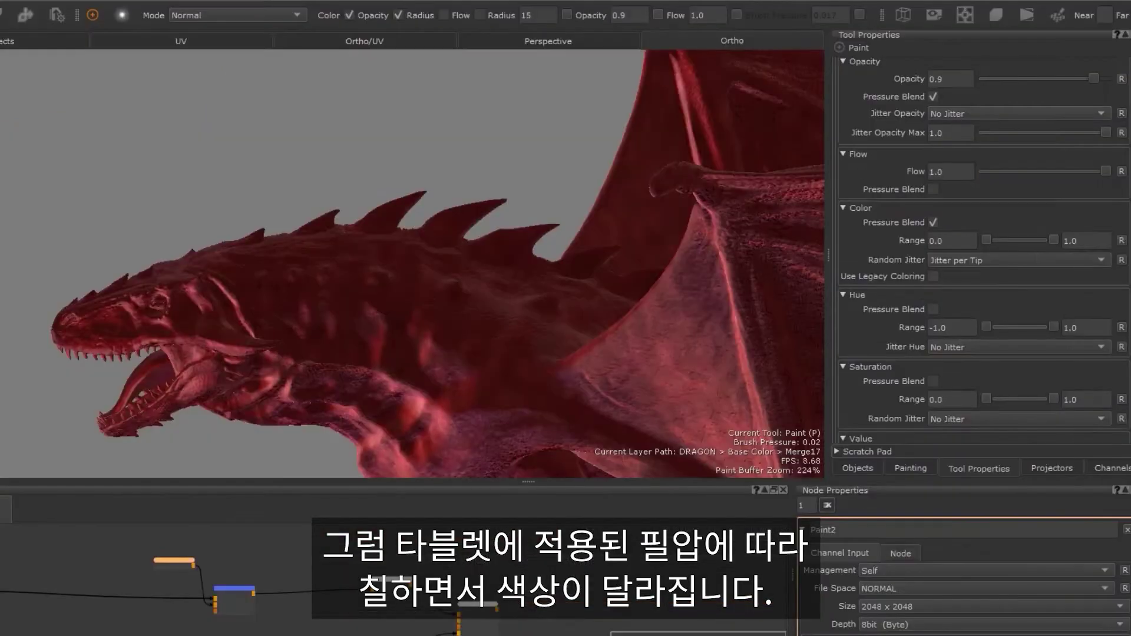
Paint short strokes with varying pen pressure on the dragon's neck and paint over the horns along its back.
scroll(1029, 319, "down", 4)
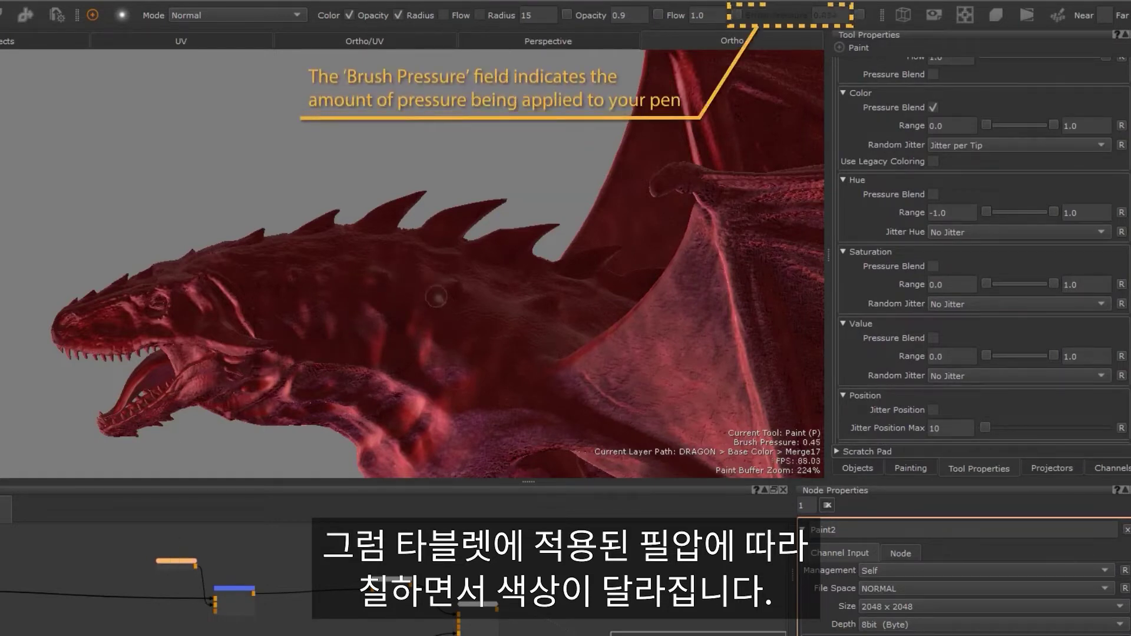
mouse_move(436, 296)
left_mouse_down()
mouse_move(386, 268)
mouse_move(442, 297)
mouse_move(409, 281)
left_mouse_up()
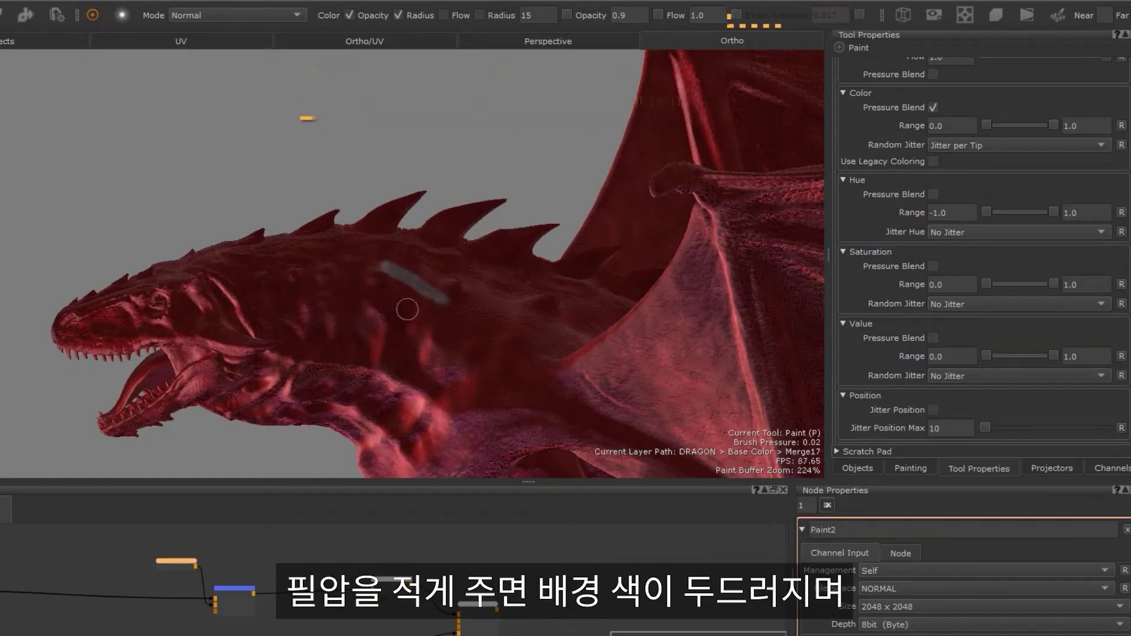
left_click_drag(400, 300, 418, 309)
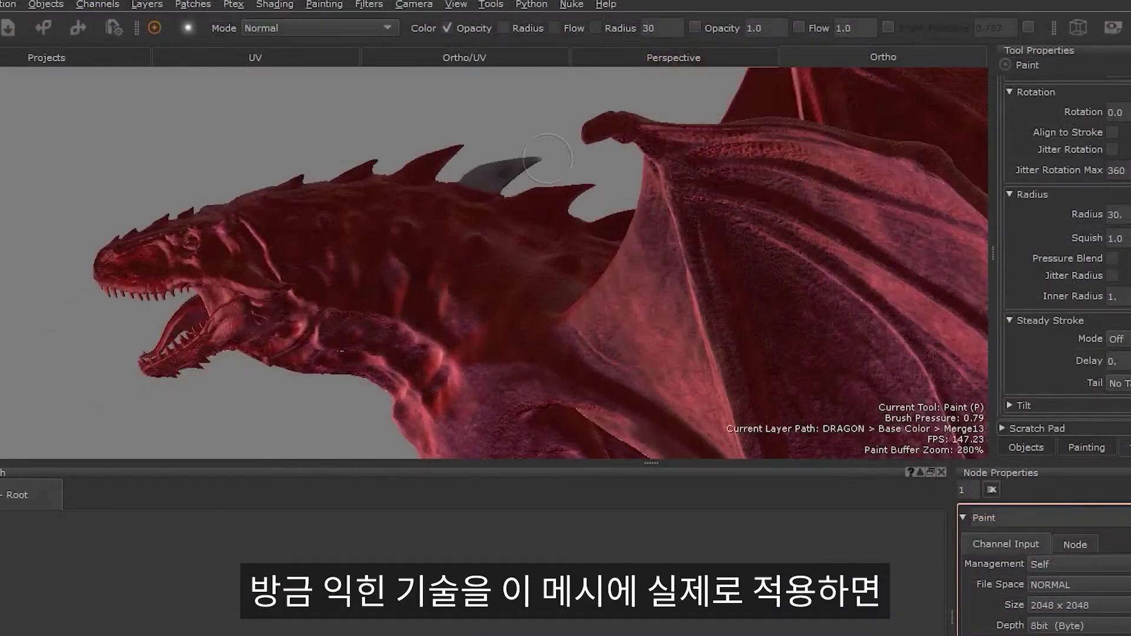
mouse_move(547, 158)
left_mouse_down()
mouse_move(482, 175)
mouse_move(556, 150)
mouse_move(481, 186)
left_mouse_up()
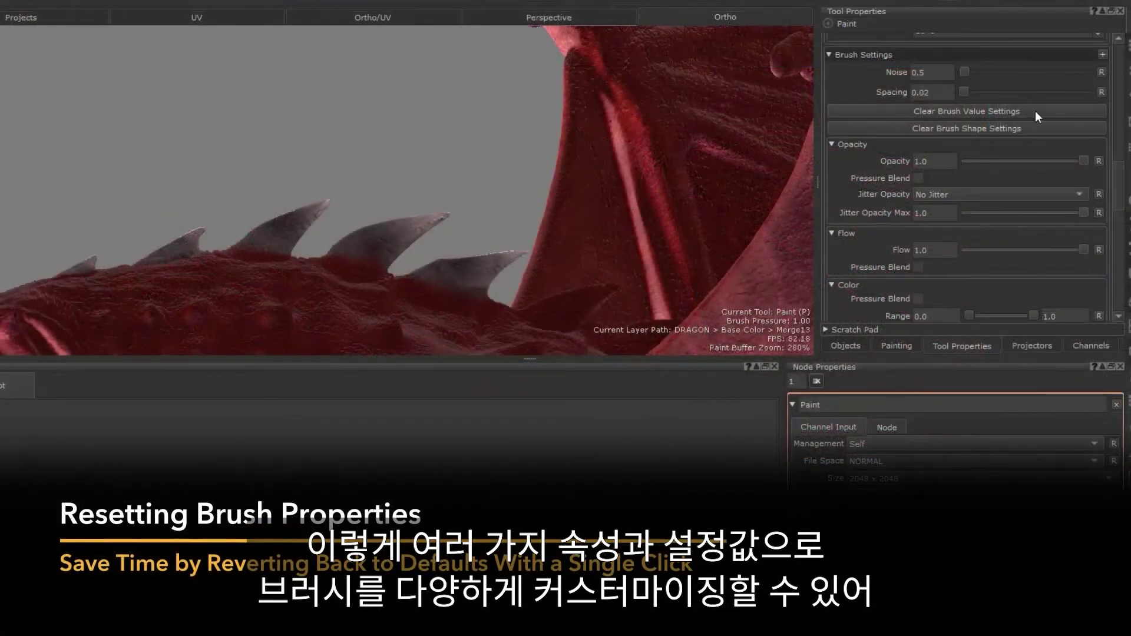
Reset the brush with Clear Brush Value Settings and review the Opacity, Flow, Color, Hue, Position and Radius properties.
left_click(1036, 112)
left_click_drag(1121, 190, 1114, 228)
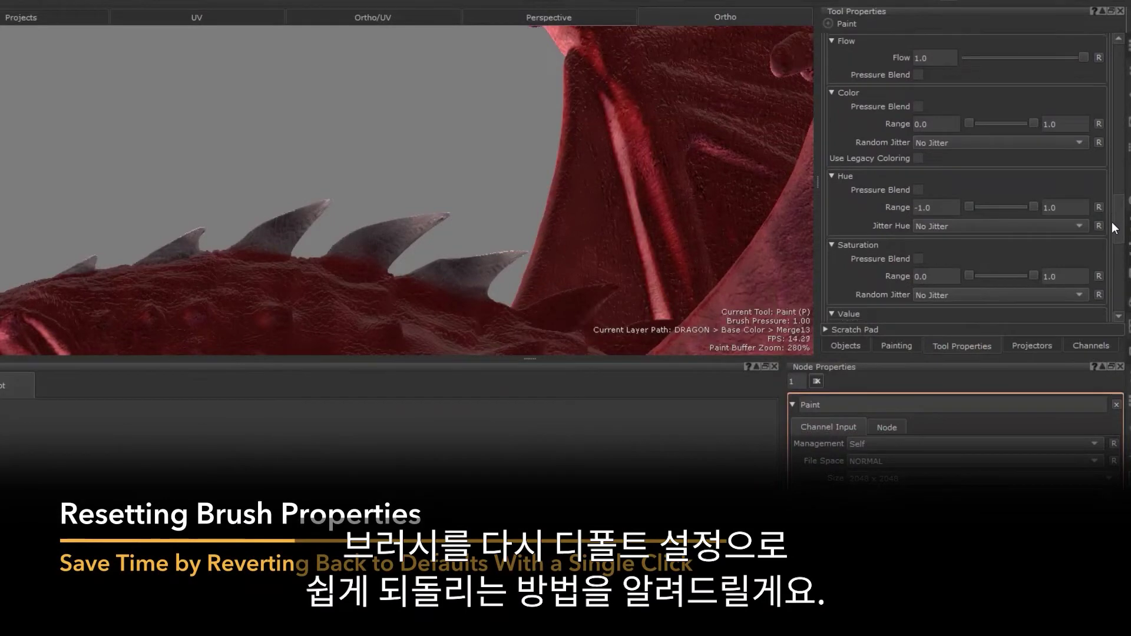
scroll(1104, 252, "down", 8)
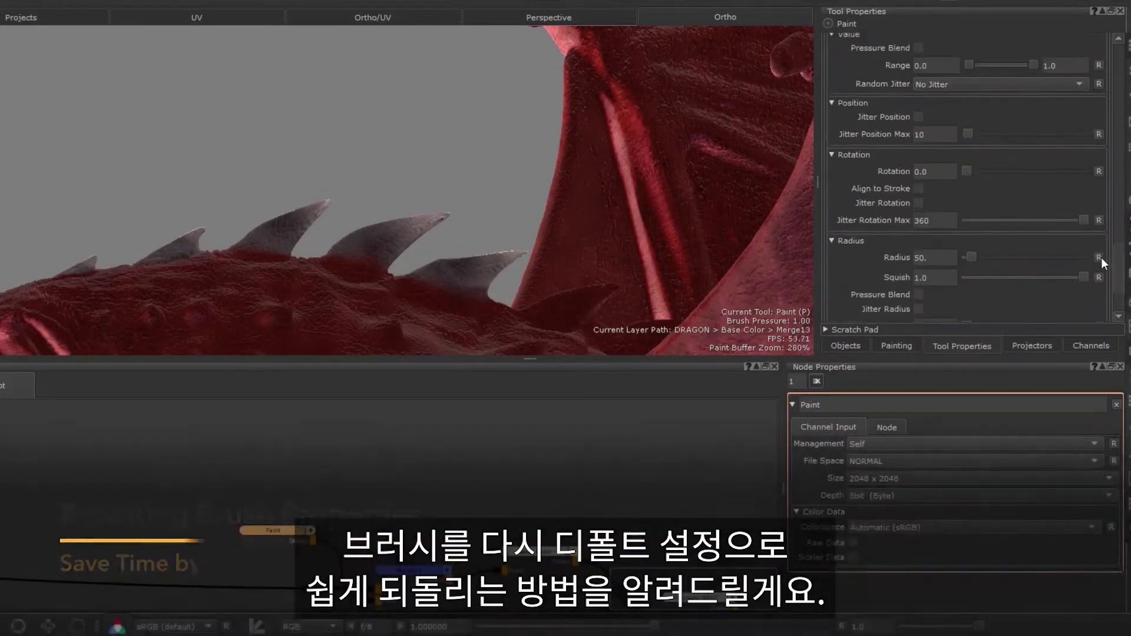
scroll(1102, 247, "up", 10)
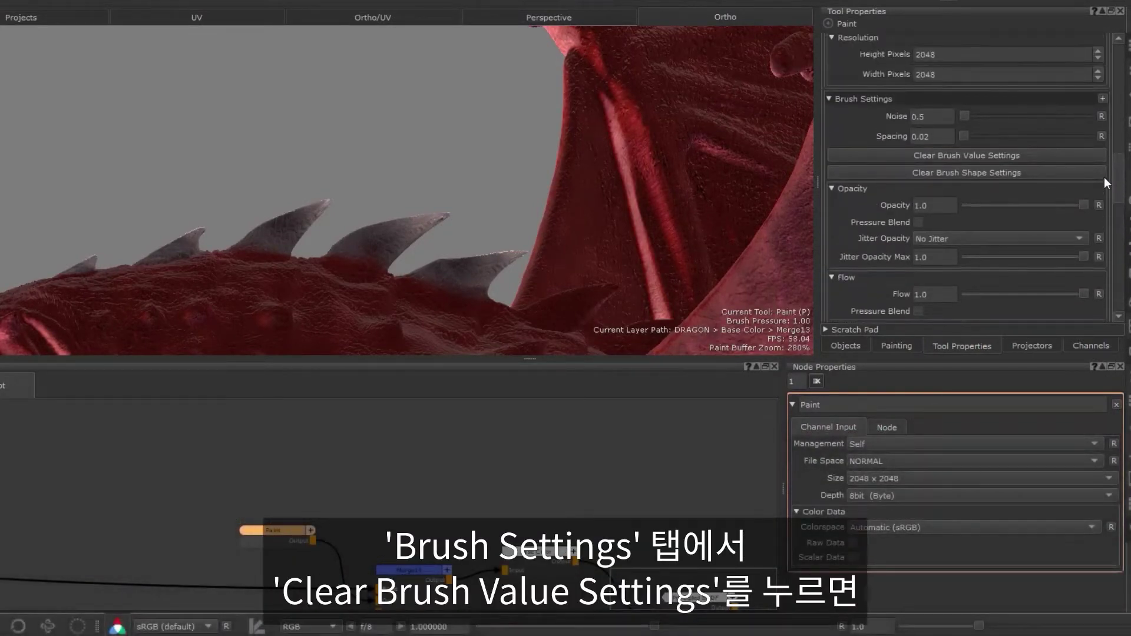
scroll(1103, 177, "down", 2)
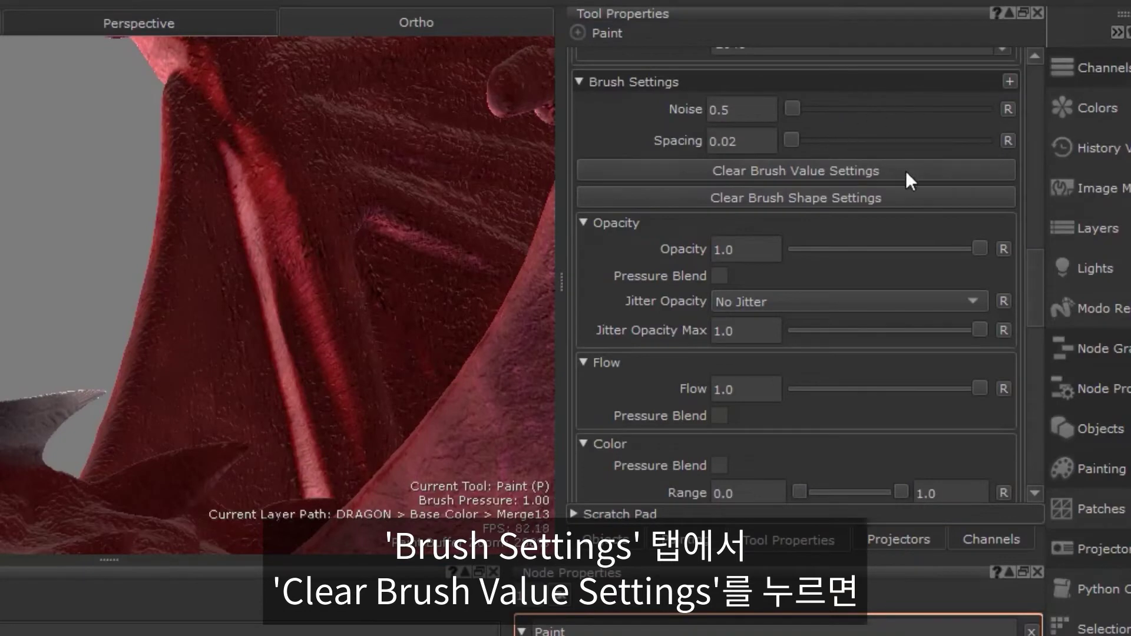
left_click(906, 171)
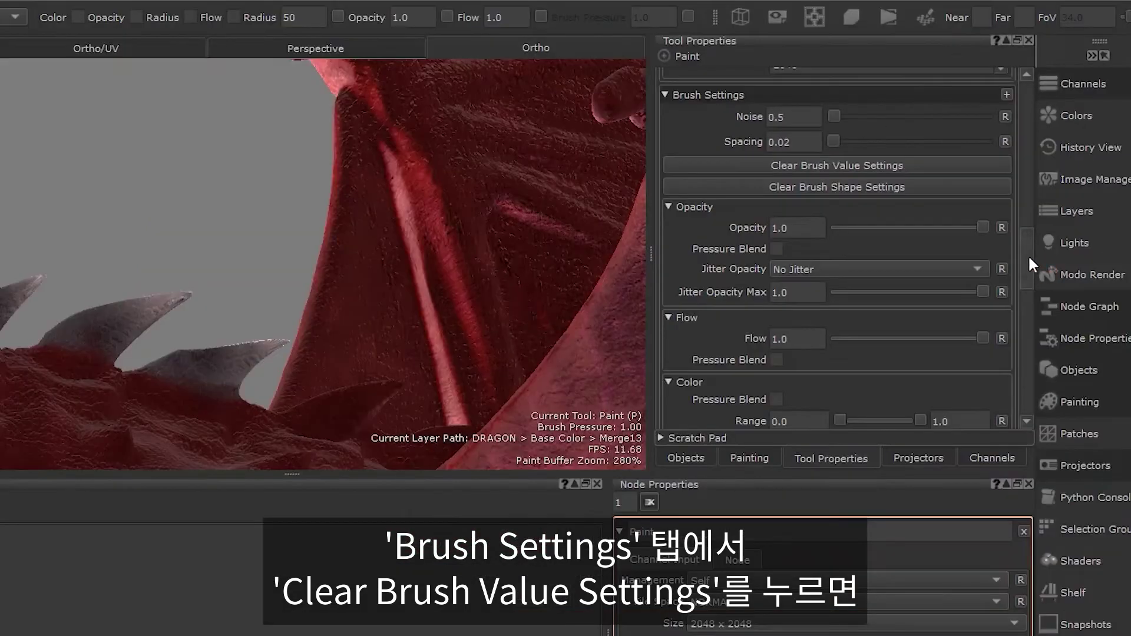
mouse_move(1028, 261)
left_mouse_down()
mouse_move(1003, 376)
mouse_move(1008, 254)
left_mouse_up()
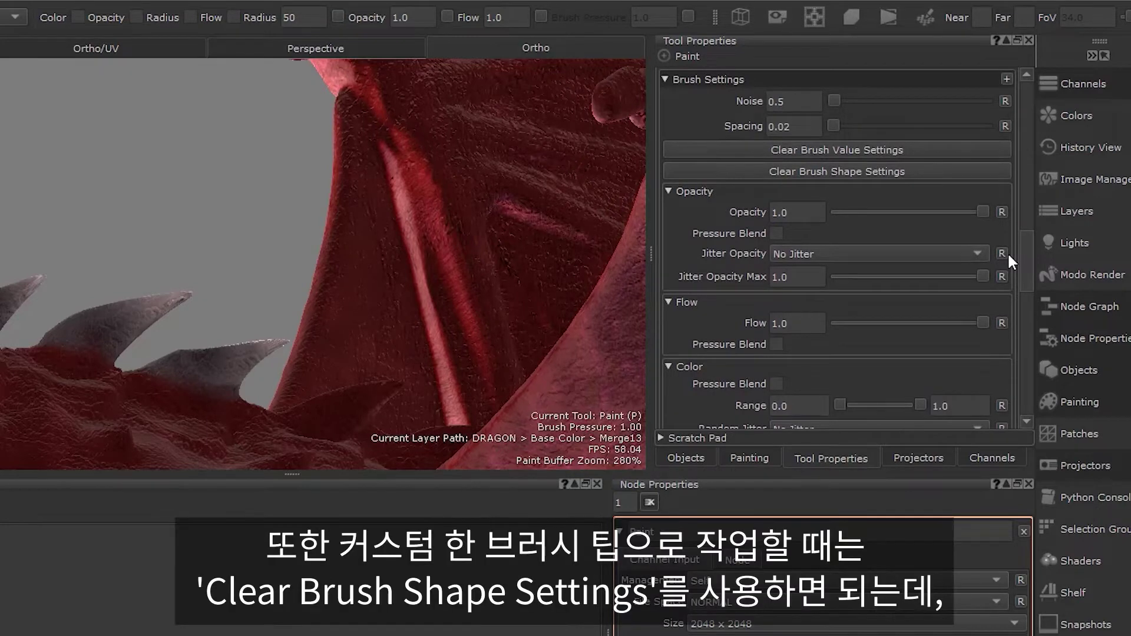
scroll(1007, 252, "up", 2)
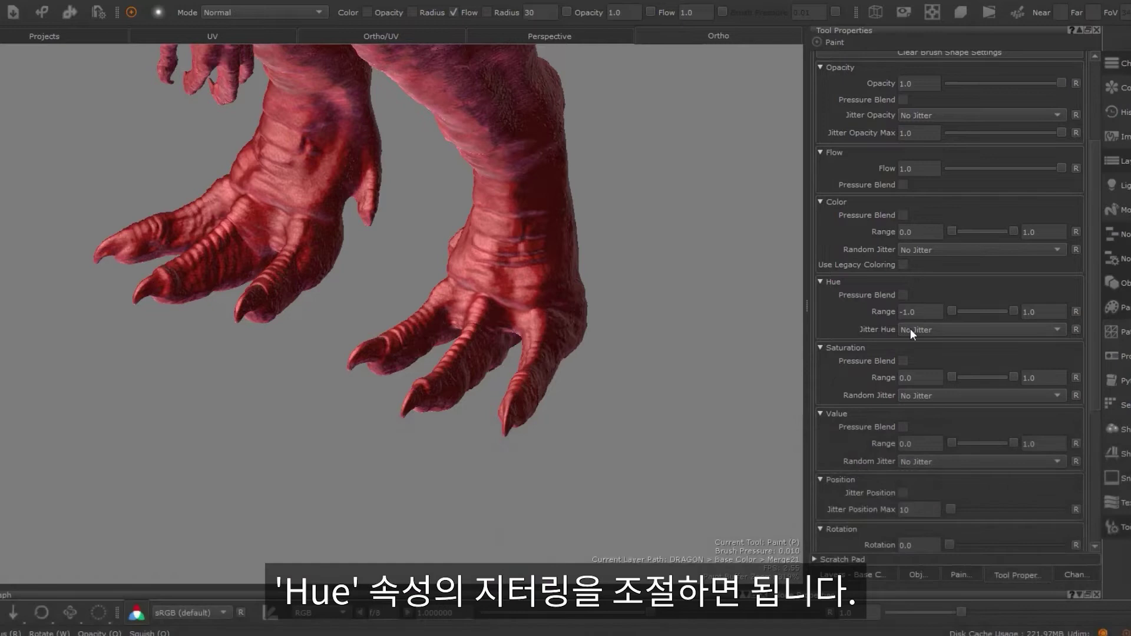
Set Jitter Hue and the color's Random Jitter to Jitter per Tip, and examine the lower and upper Hue Range limits.
left_click(910, 329)
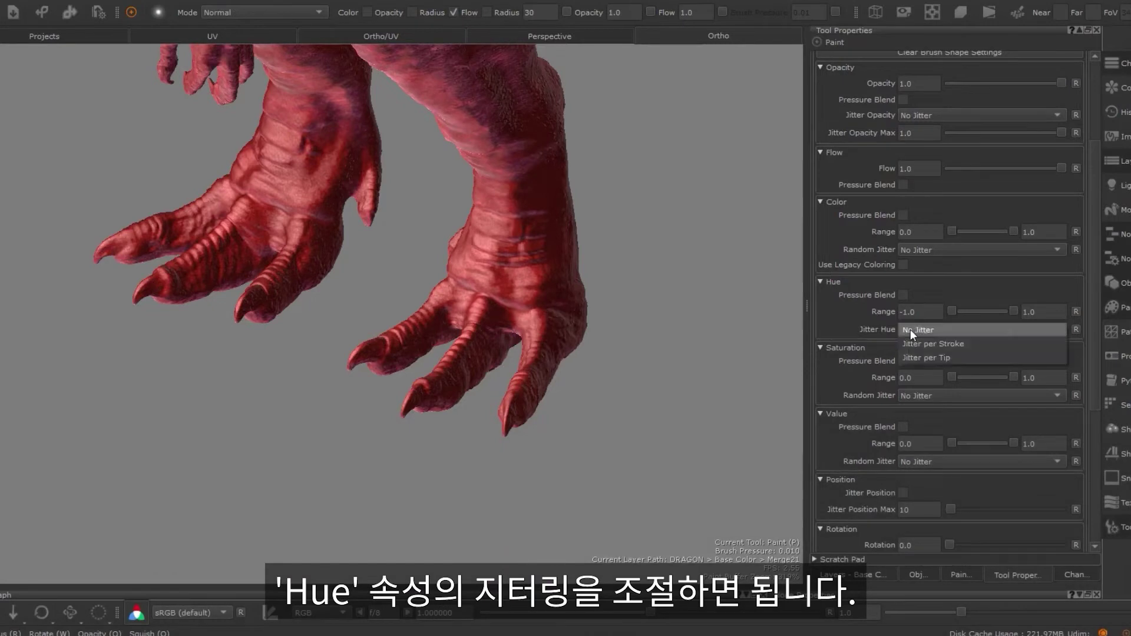
left_click(912, 358)
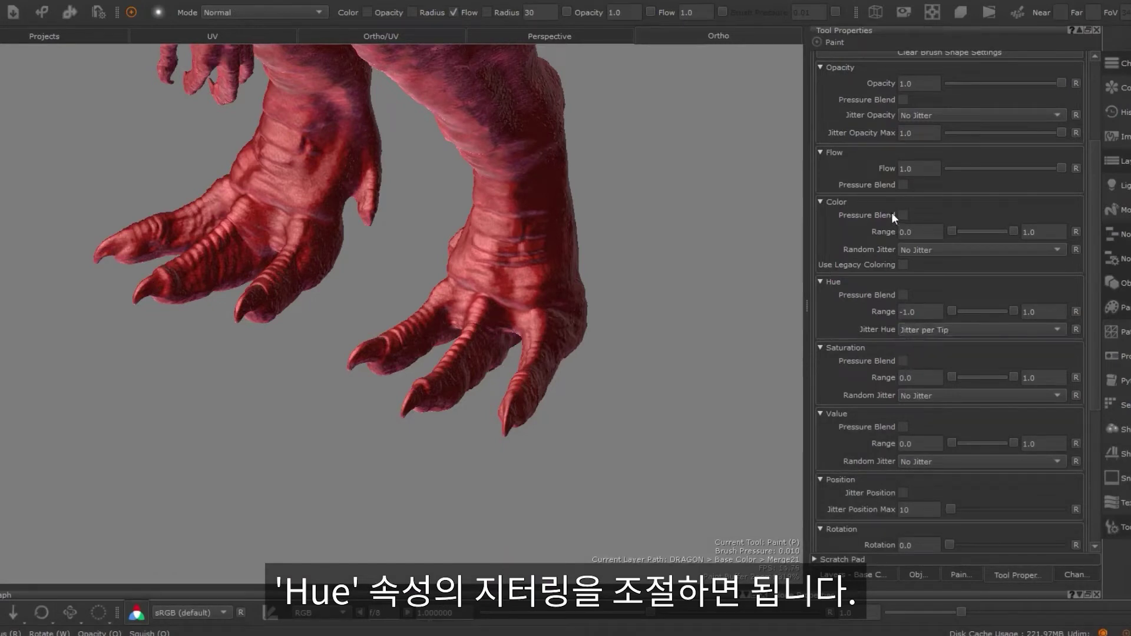
left_click(924, 253)
left_click(934, 280)
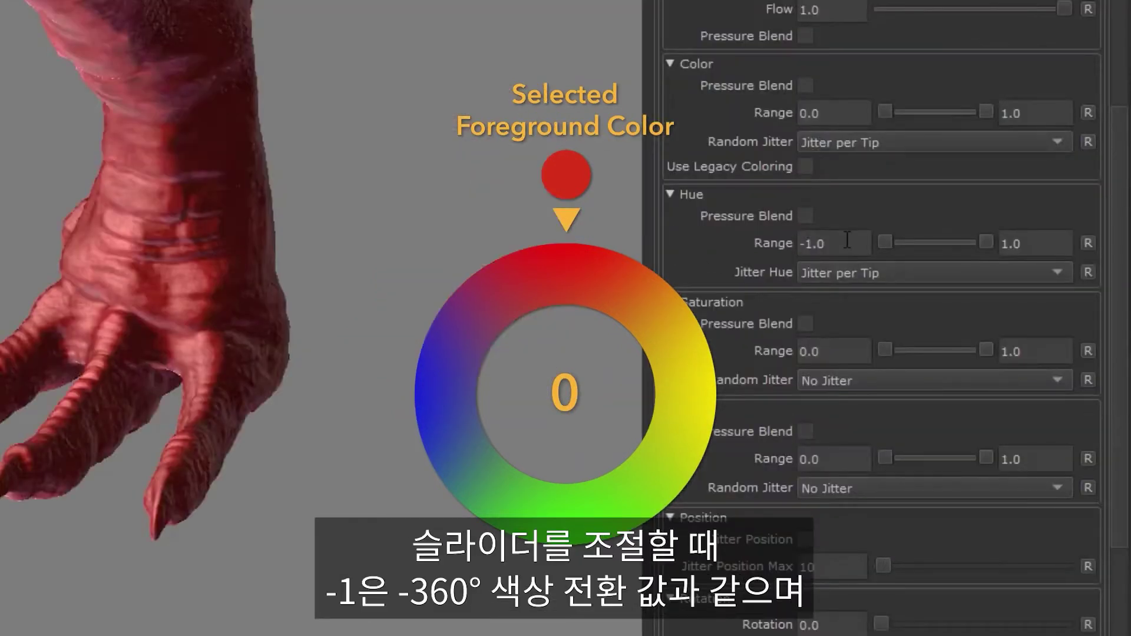
left_click_drag(928, 309, 885, 308)
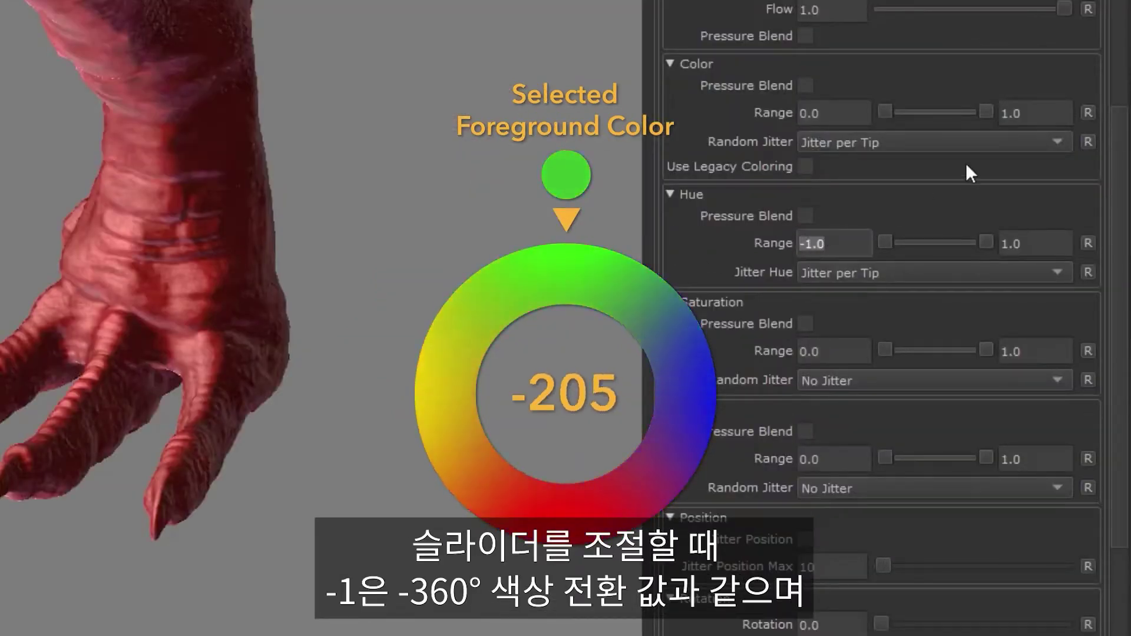
left_click(1041, 236)
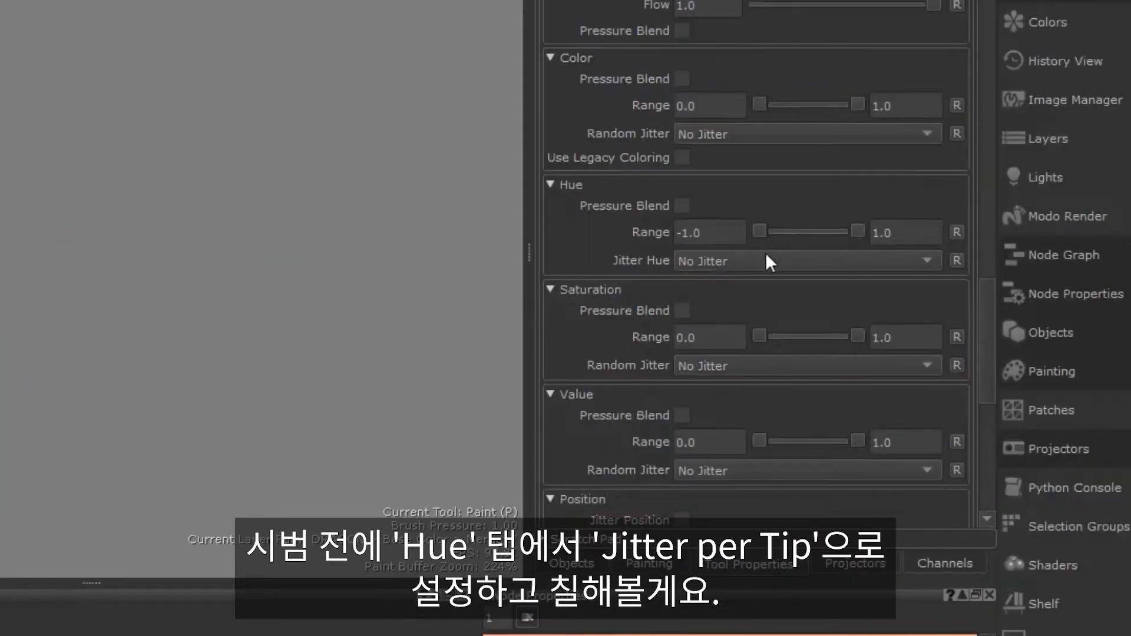
Set Jitter Hue to Jitter per Tip and paint a zigzag stroke down the dragon's ankle.
left_click(765, 258)
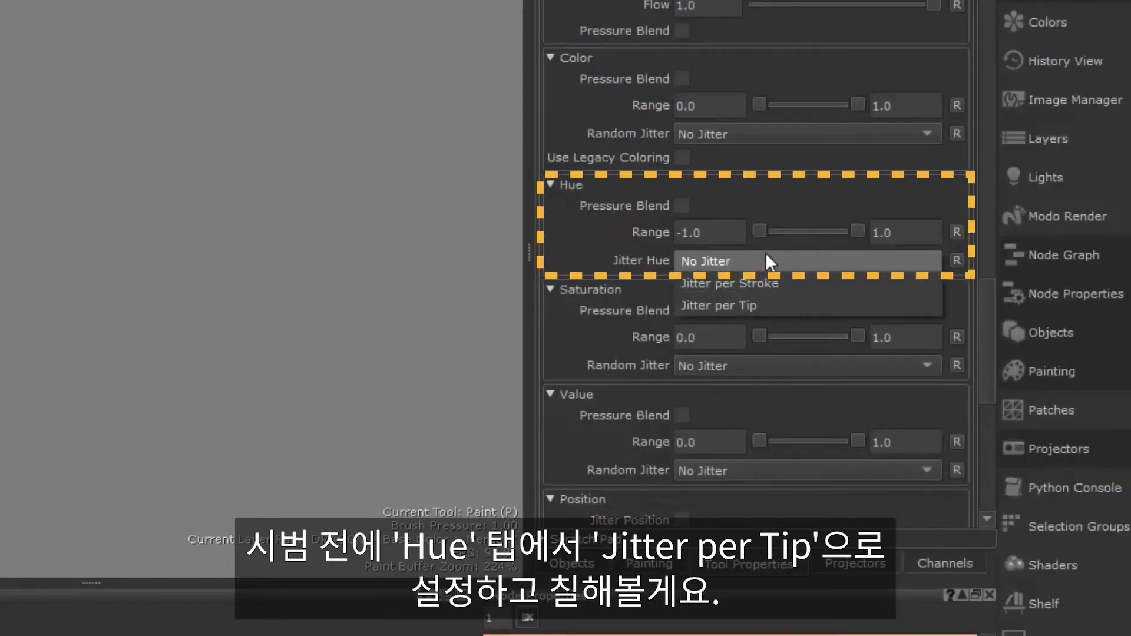
left_click(771, 305)
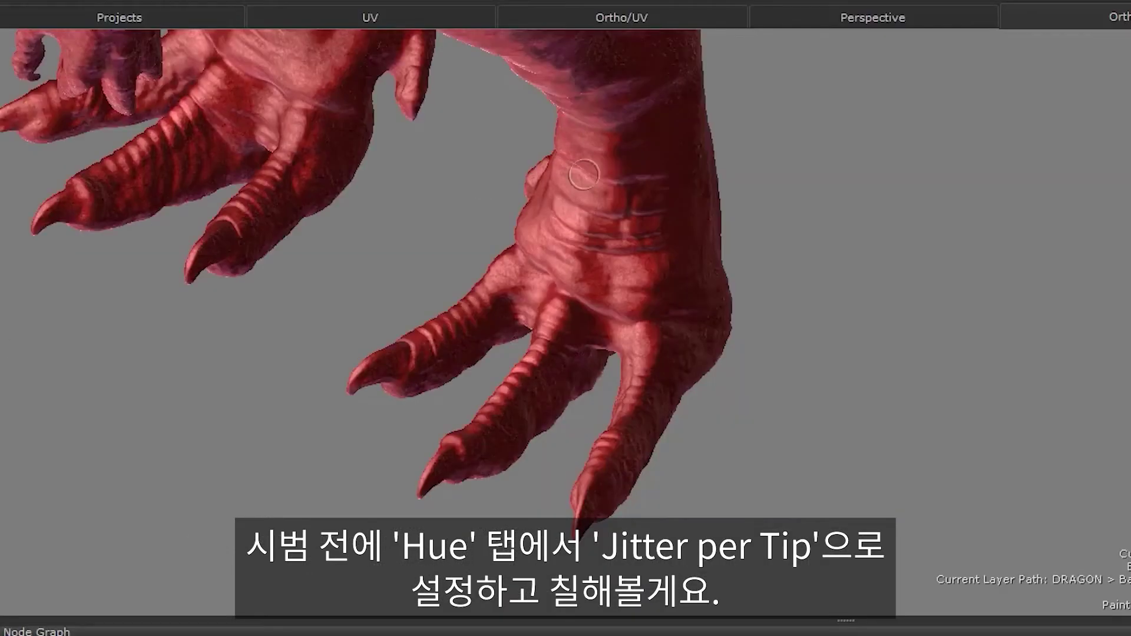
mouse_move(649, 143)
left_mouse_down()
mouse_move(626, 163)
mouse_move(649, 180)
mouse_move(647, 198)
mouse_move(624, 208)
mouse_move(648, 253)
mouse_move(619, 292)
mouse_move(603, 290)
left_mouse_up()
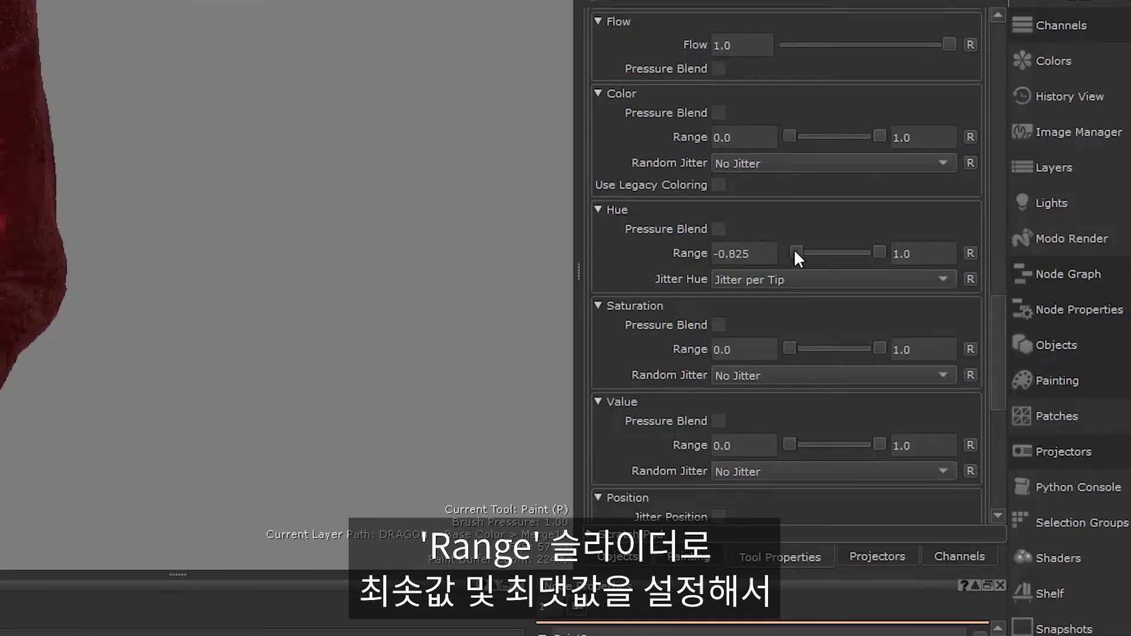
Narrow the Hue Range by raising its lower limit, and paint a second stroke on the ankle beside the first.
left_click_drag(807, 252, 850, 257)
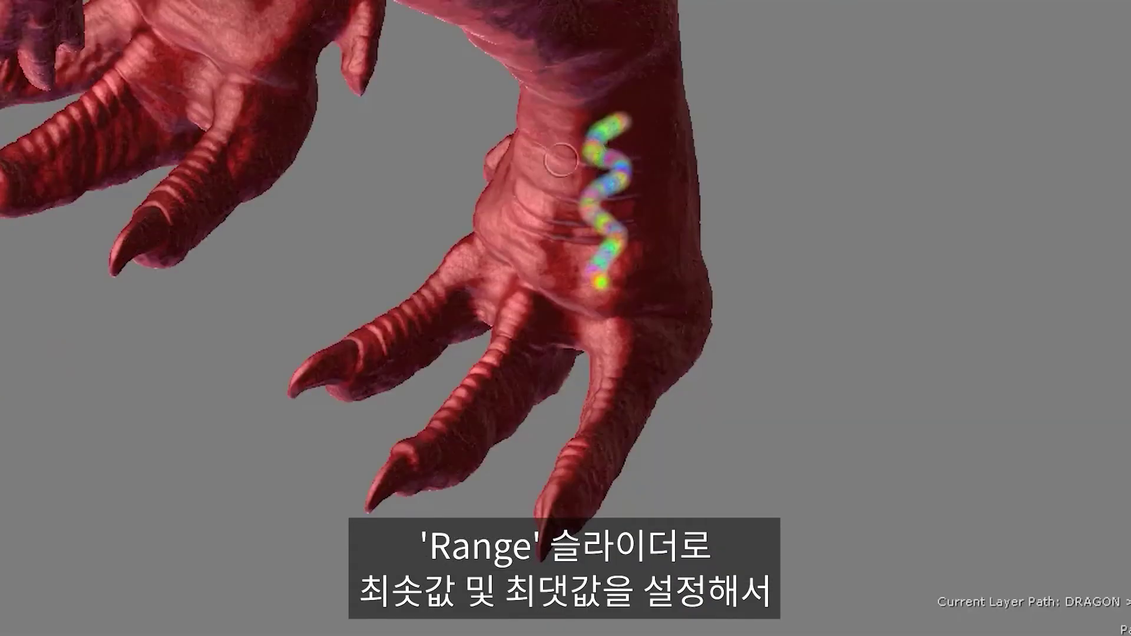
mouse_move(527, 160)
left_mouse_down()
mouse_move(539, 195)
mouse_move(527, 215)
mouse_move(542, 232)
mouse_move(531, 284)
left_mouse_up()
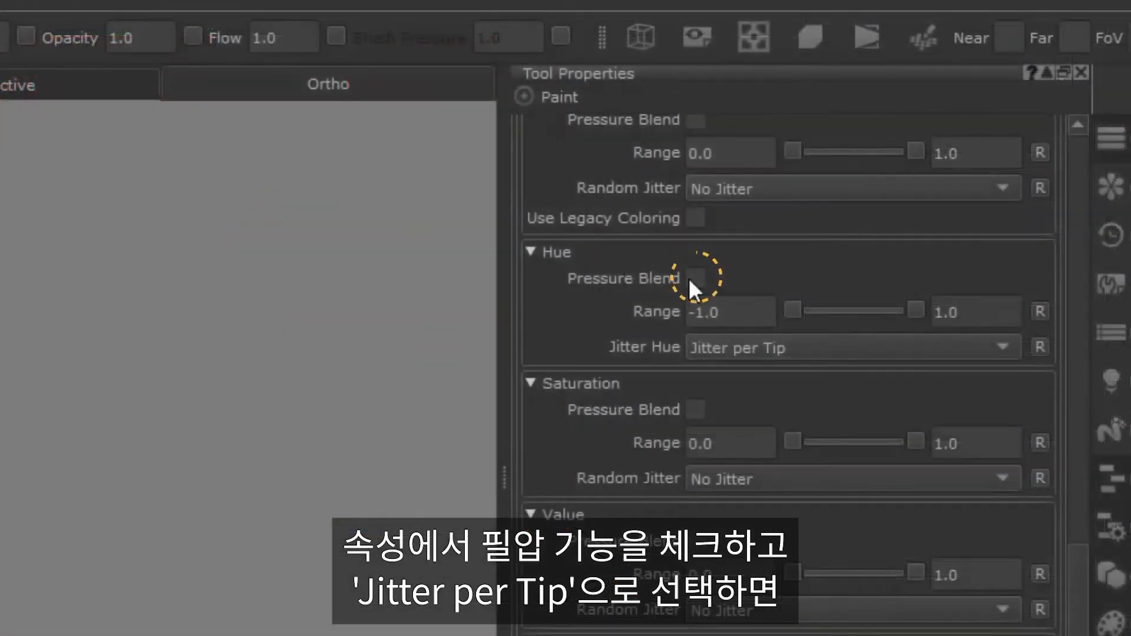
Turn on Pressure Blend for Hue with Jitter Hue set to Jitter per Tip.
left_click(903, 125)
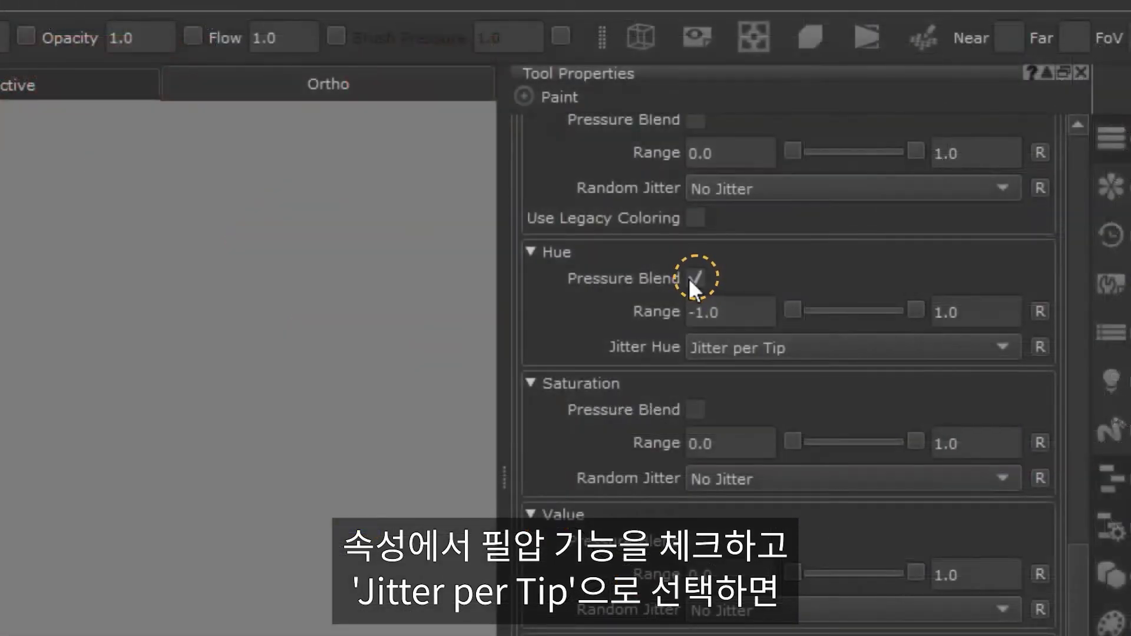
left_click(722, 354)
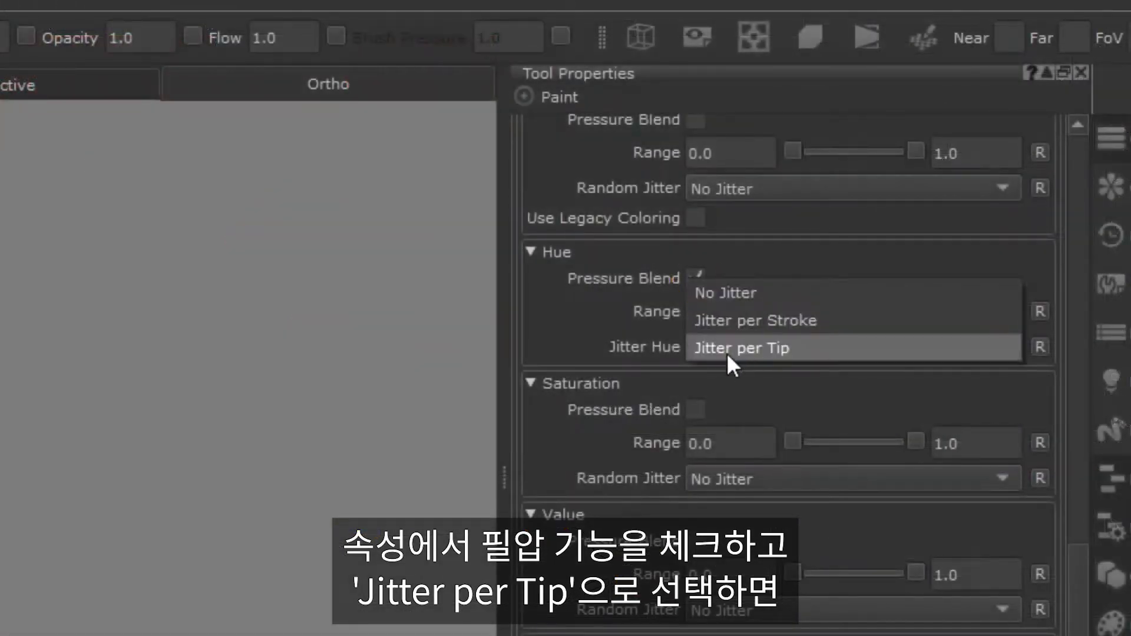
left_click(719, 349)
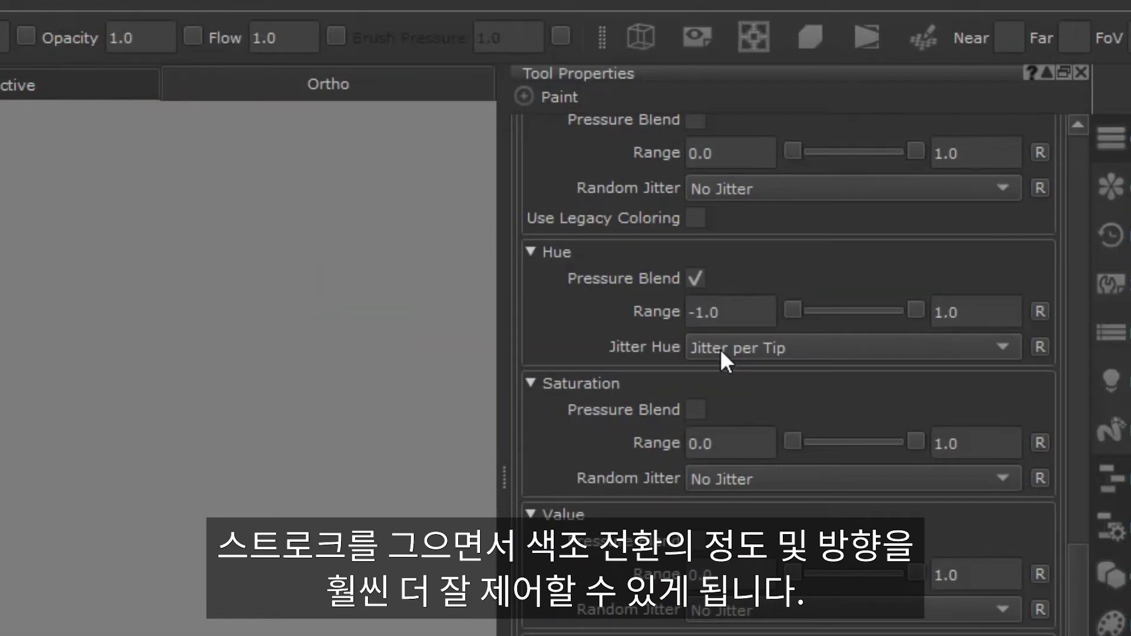
Set the upper Hue Range limit to 0.5 and paint over a claw on the dragon's foot.
left_click(969, 310)
key("BackSpace")
key("BackSpace")
key("BackSpace")
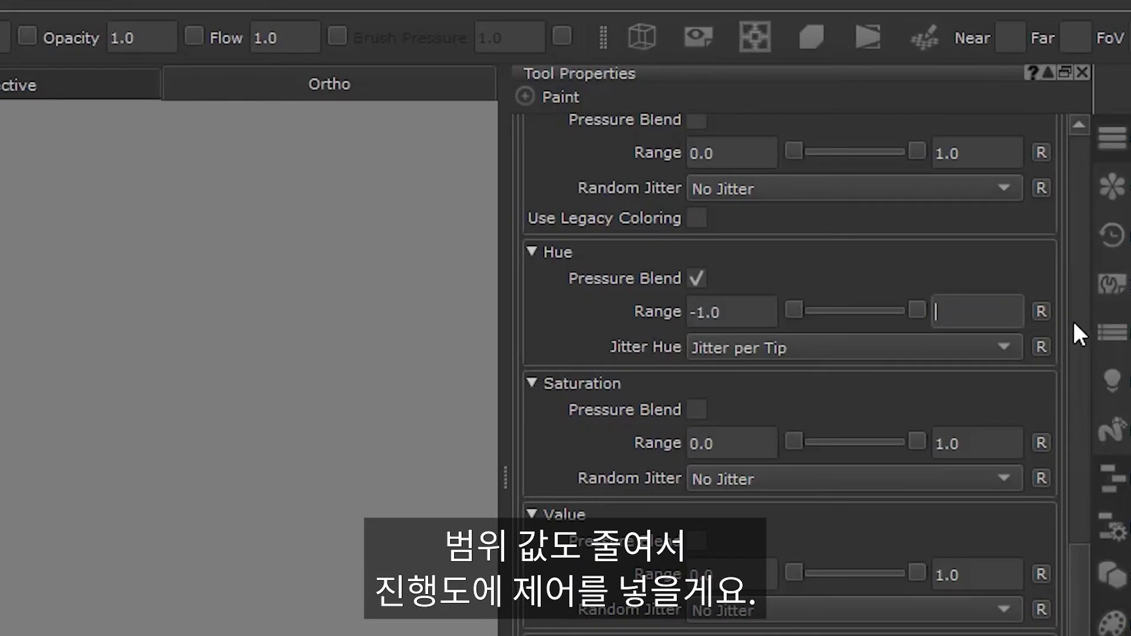
type("0.5")
key("Return")
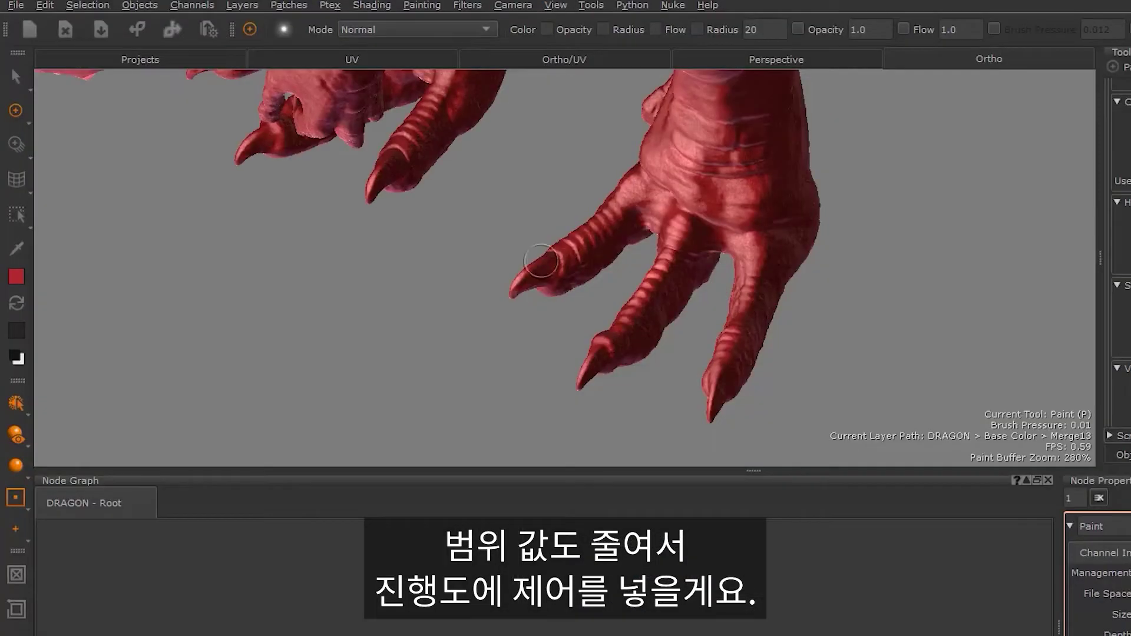
mouse_move(540, 261)
left_mouse_down()
mouse_move(505, 308)
mouse_move(517, 277)
mouse_move(538, 264)
mouse_move(528, 276)
left_mouse_up()
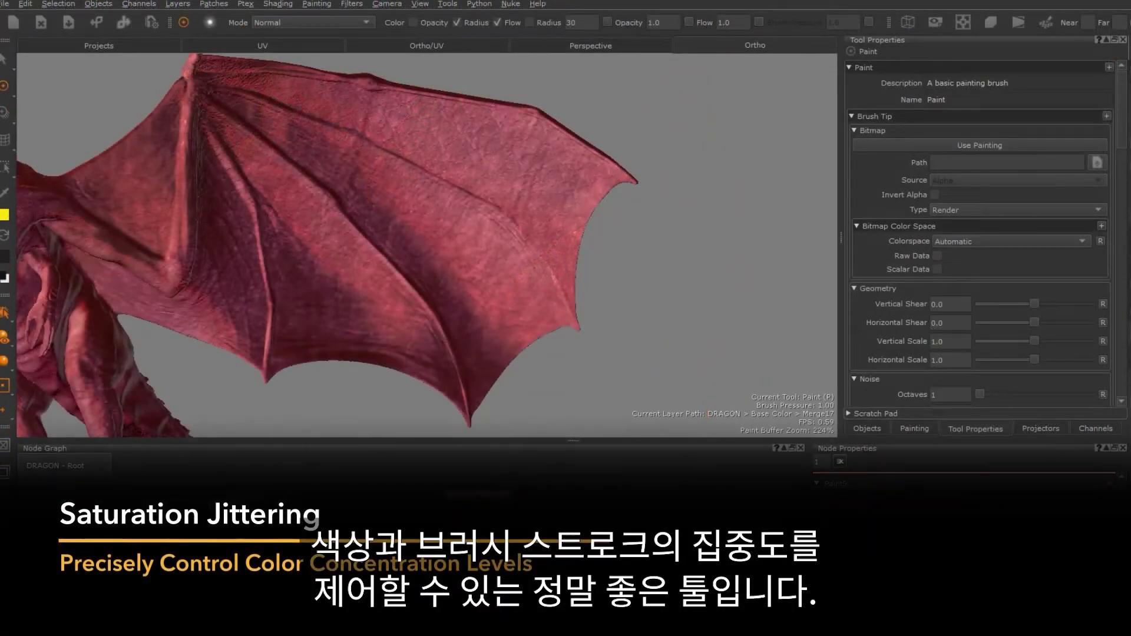
Choose a bright orange-yellow as the foreground color.
left_click(4, 216)
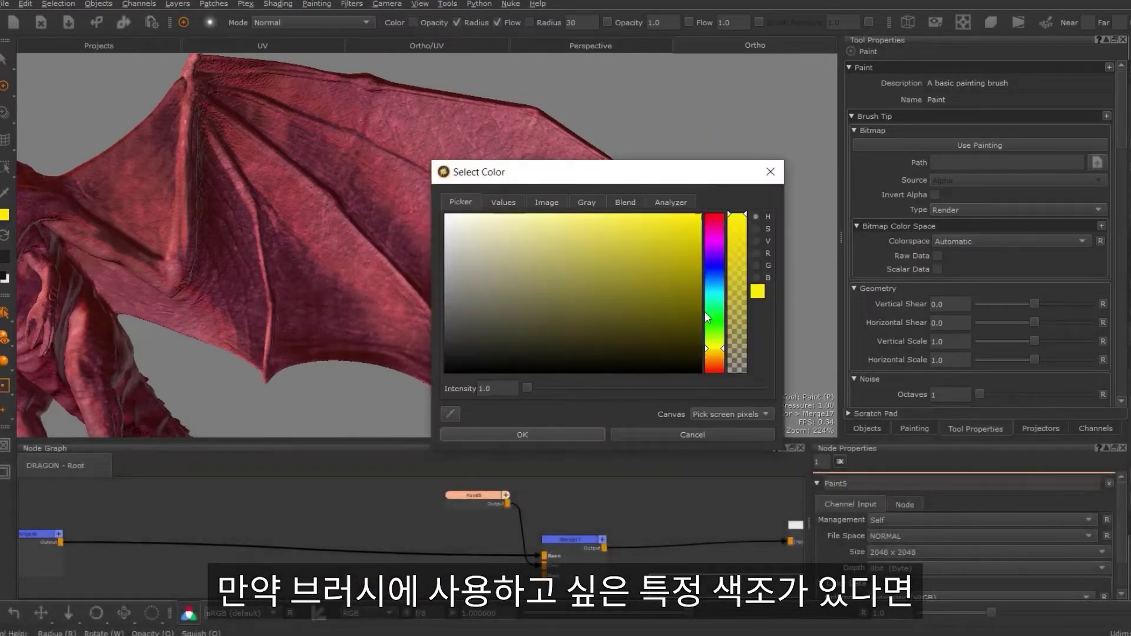
left_click(755, 228)
left_click_drag(720, 279, 715, 216)
left_click(756, 216)
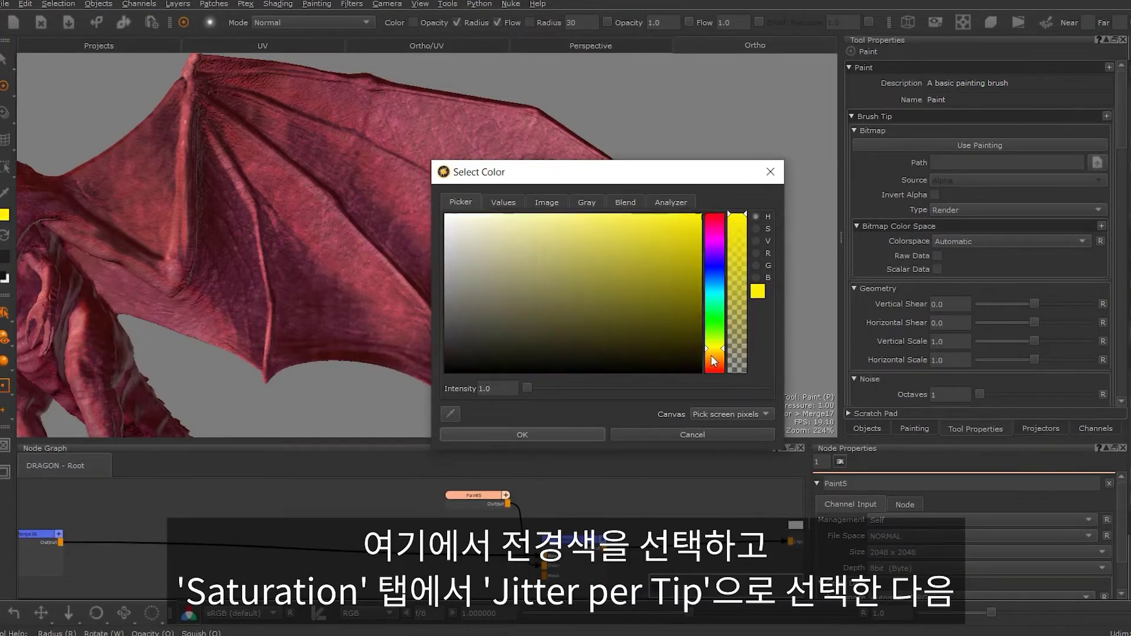
left_click(714, 354)
left_click(679, 231)
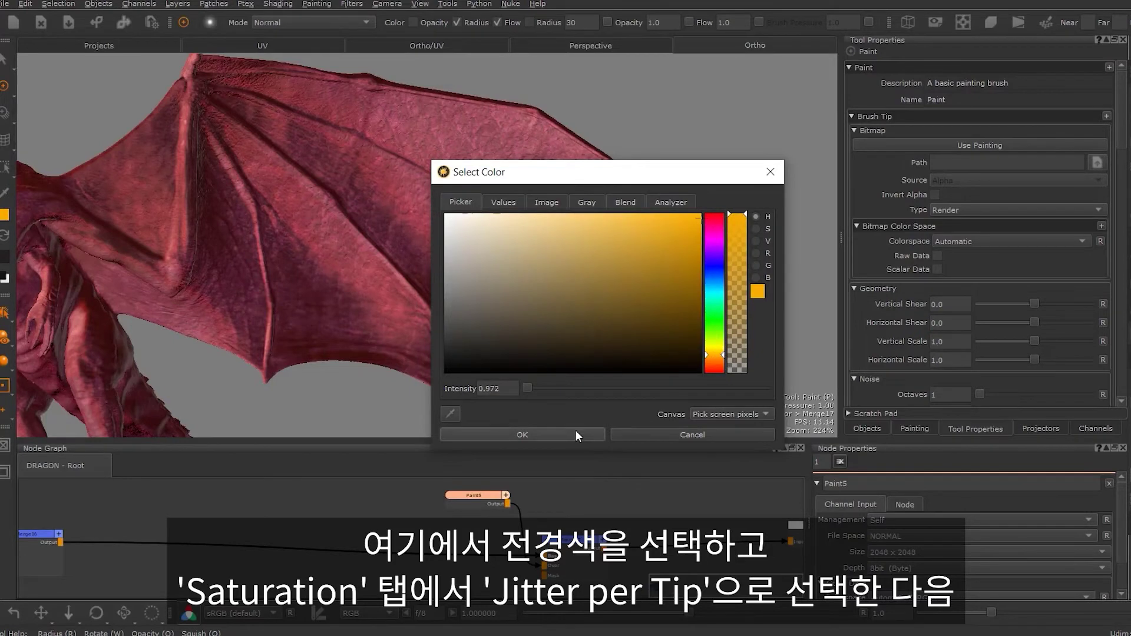
left_click(575, 434)
Set the Saturation's Random Jitter to Jitter per Tip and paint a zigzag stroke across the dragon's wing.
scroll(1126, 198, "down", 10)
scroll(1126, 198, "down", 10)
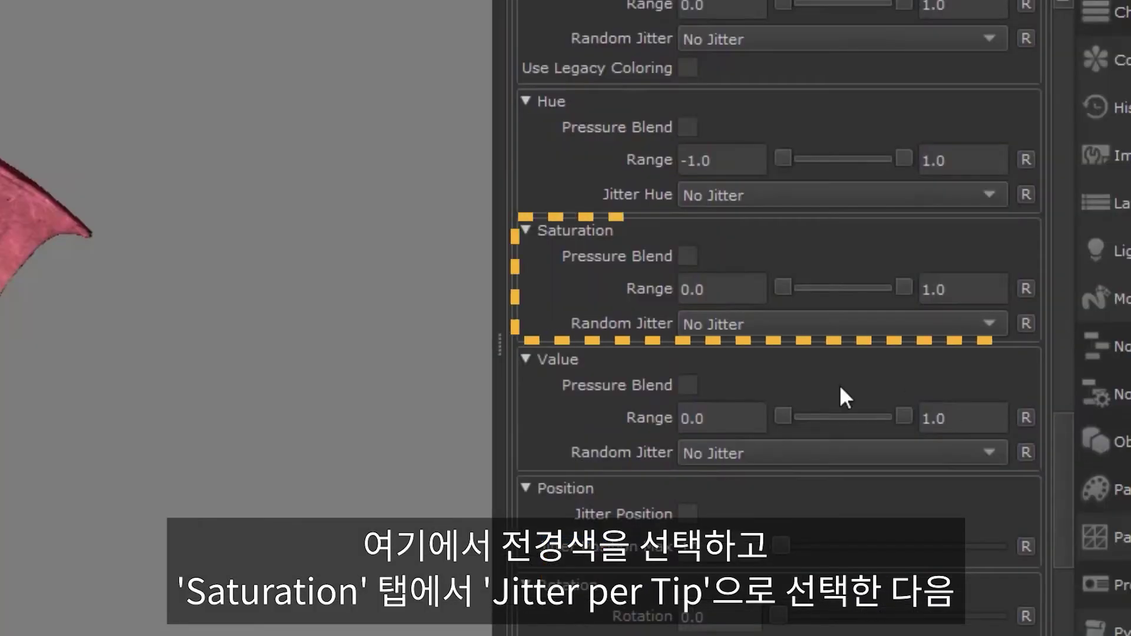
left_click(956, 227)
left_click(741, 380)
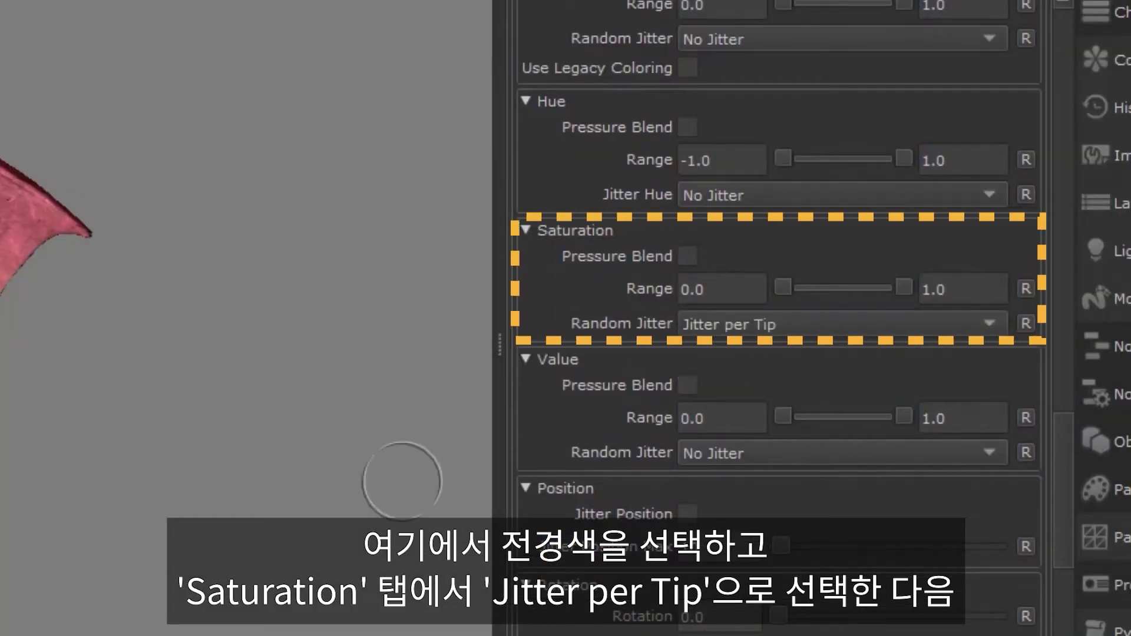
mouse_move(368, 122)
left_mouse_down()
mouse_move(489, 197)
mouse_move(392, 177)
mouse_move(477, 252)
mouse_move(391, 231)
mouse_move(431, 274)
mouse_move(423, 294)
mouse_move(386, 288)
left_mouse_up()
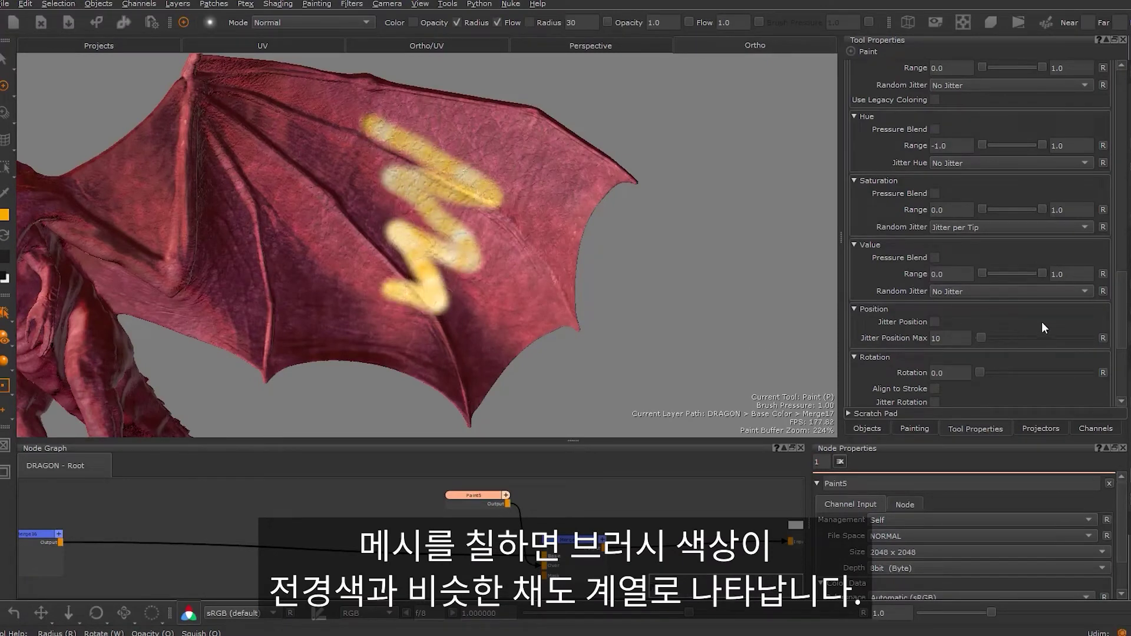
Set the brush Spacing to 1.14 and paint a dotted zigzag stroke across the inner part of the dragon's wing.
left_click_drag(1120, 318, 1117, 234)
left_click_drag(979, 230, 1011, 235)
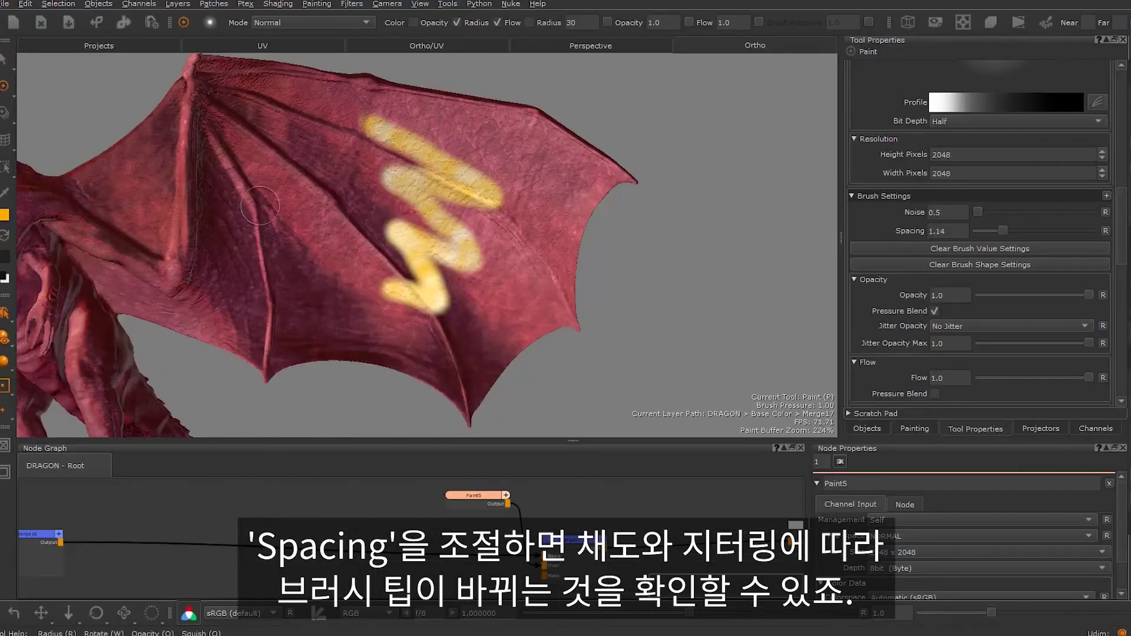
mouse_move(259, 127)
left_mouse_down()
mouse_move(297, 150)
mouse_move(250, 153)
mouse_move(278, 207)
mouse_move(230, 212)
mouse_move(253, 265)
mouse_move(221, 272)
mouse_move(223, 295)
left_mouse_up()
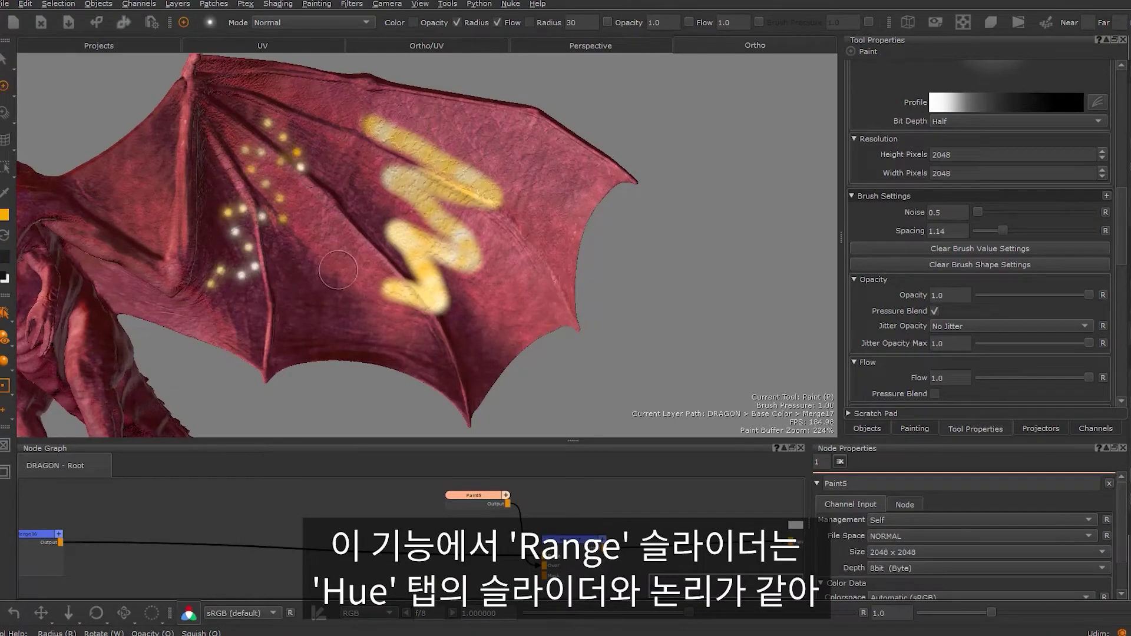
Clear the painted strokes and paint the wing again with a raised lower Saturation Range limit.
key("BackSpace")
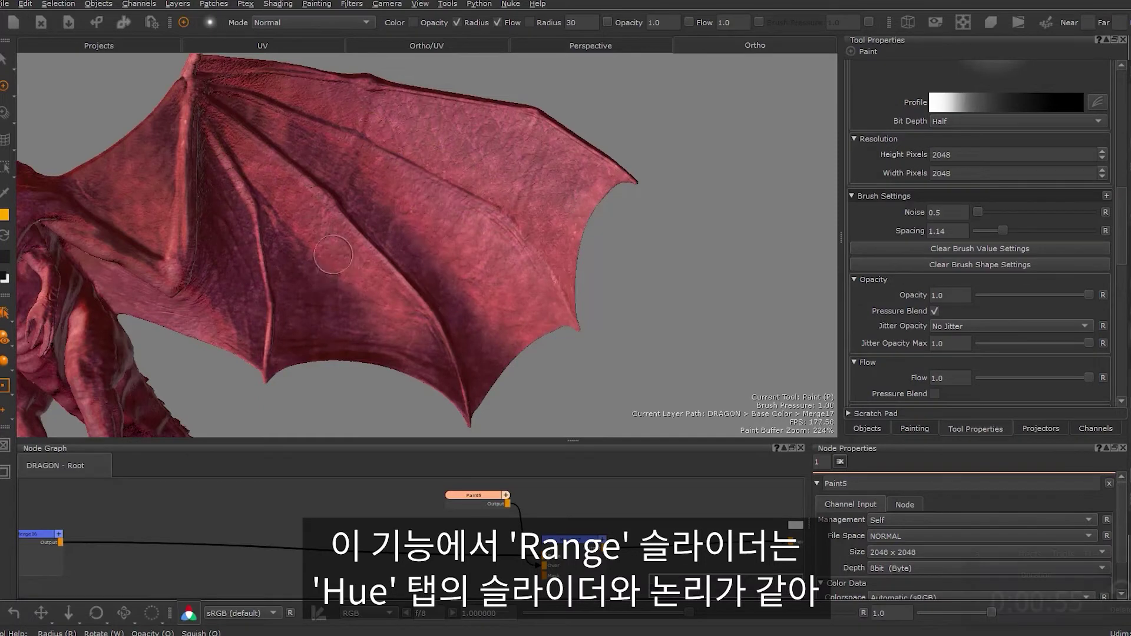
left_click_drag(980, 202, 1005, 212)
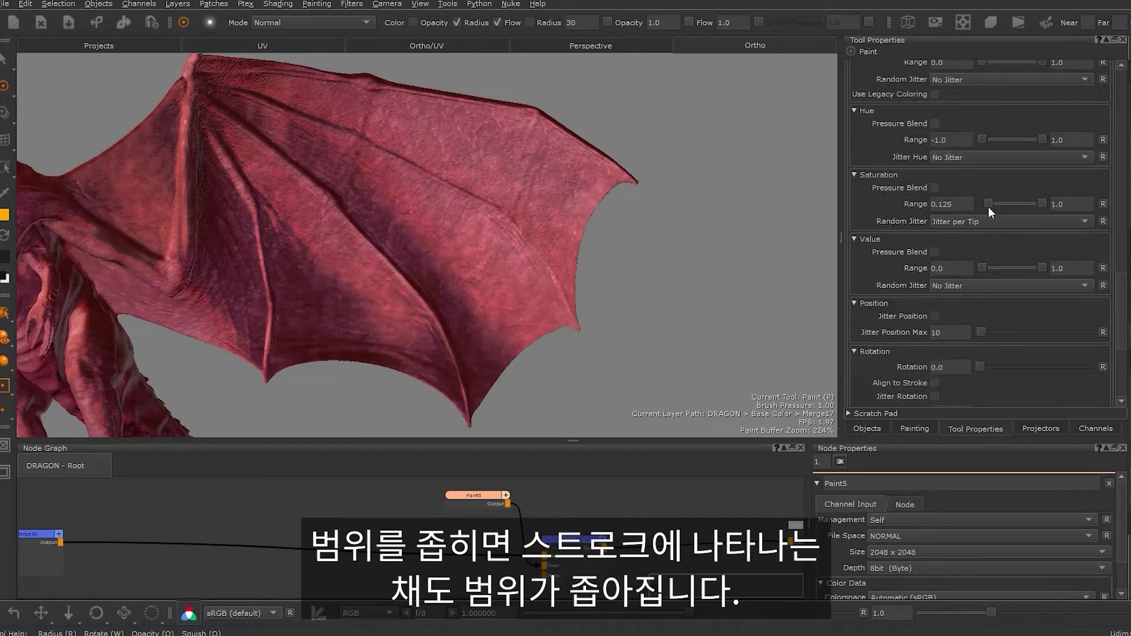
left_click_drag(809, 329, 776, 332)
mouse_move(366, 112)
left_mouse_down()
mouse_move(383, 121)
mouse_move(370, 144)
mouse_move(397, 186)
mouse_move(360, 176)
mouse_move(343, 188)
left_mouse_up()
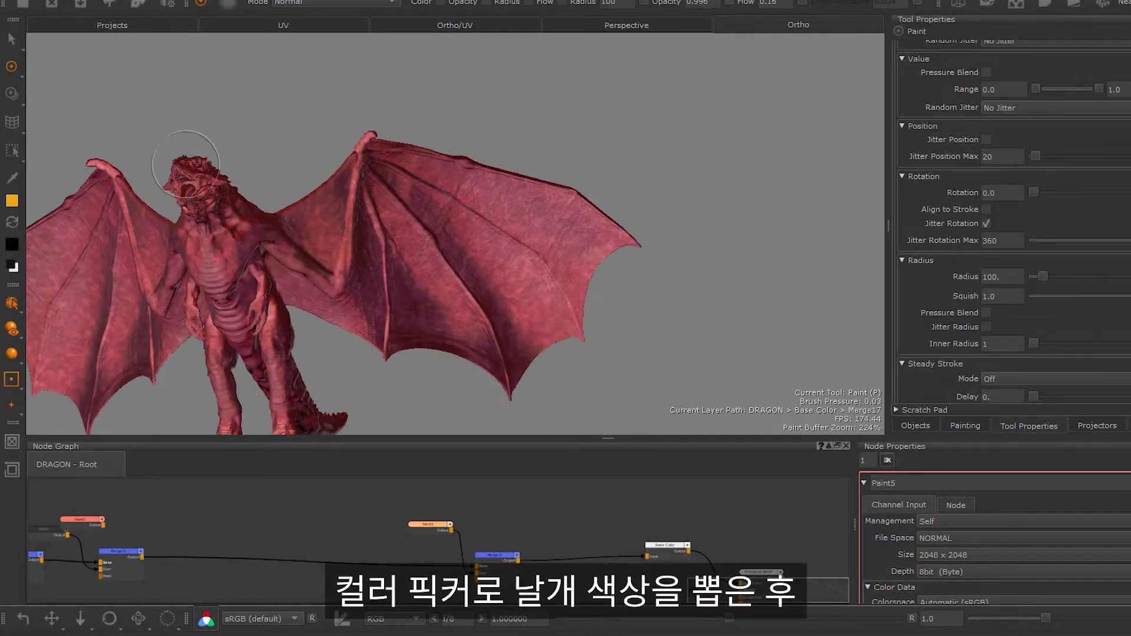
Sample the wing's red with the Eye Dropper as the foreground color and return to the Paint tool.
left_click(13, 175)
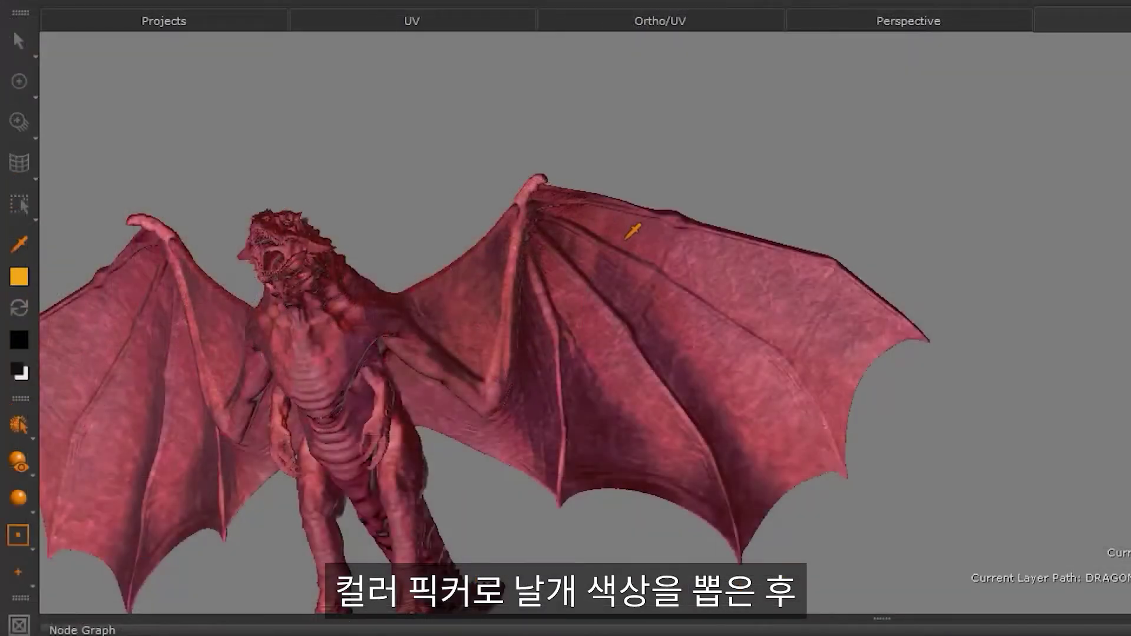
left_click(563, 208)
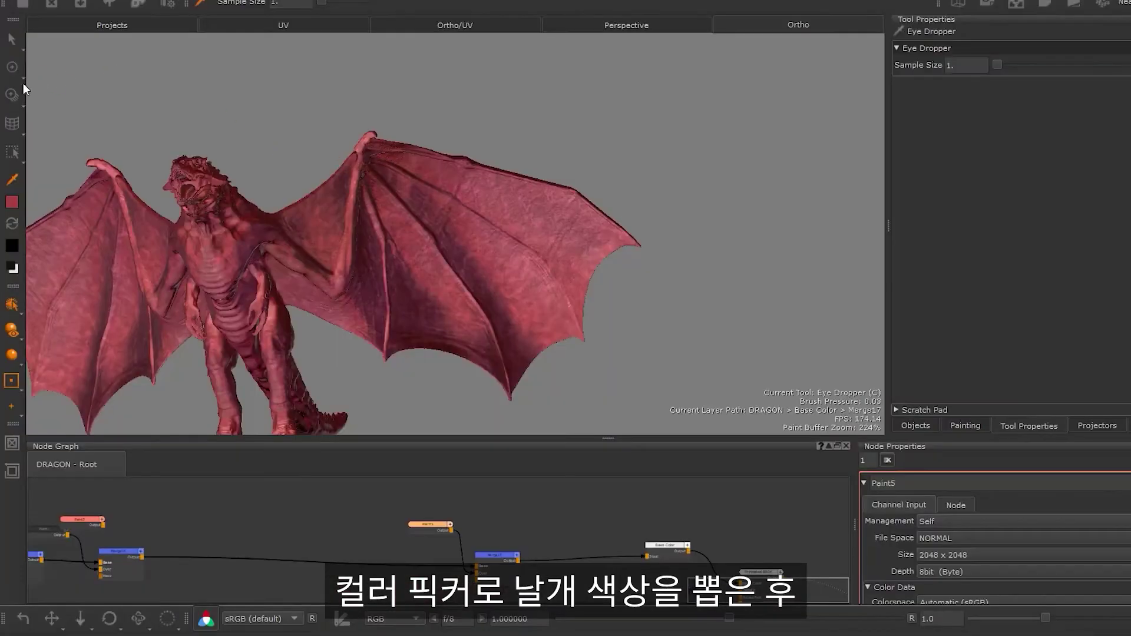
left_click(13, 68)
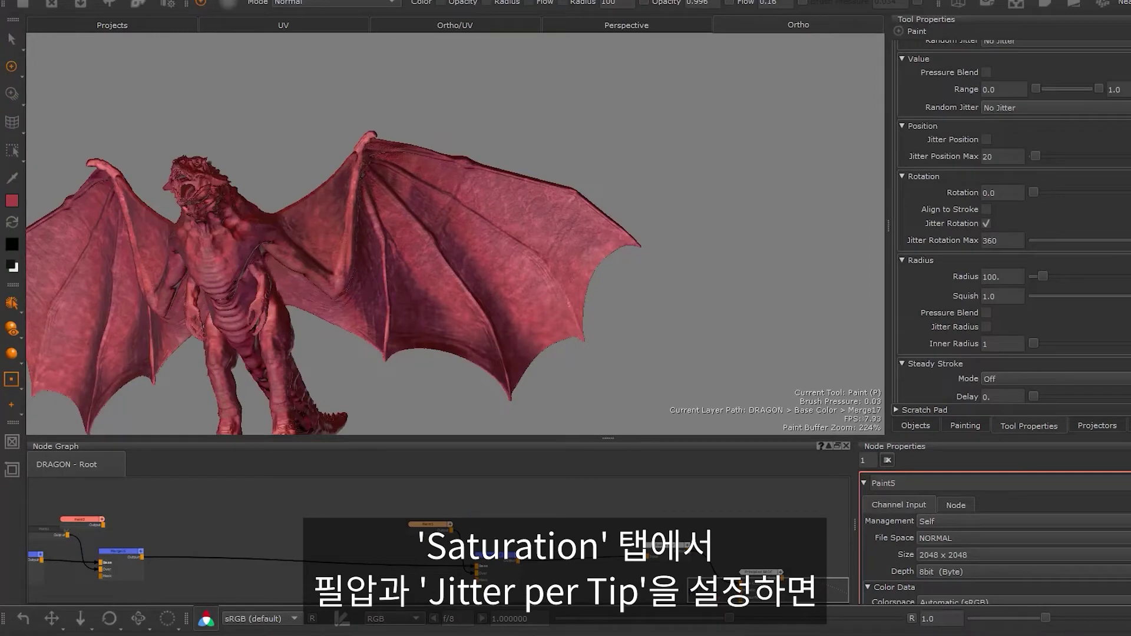
Set Saturation's Random Jitter to Jitter per Tip with Pressure Blend on, and paint along the wing's outer edge.
scroll(1010, 236, "up", 10)
left_click(1012, 400)
left_click(1019, 431)
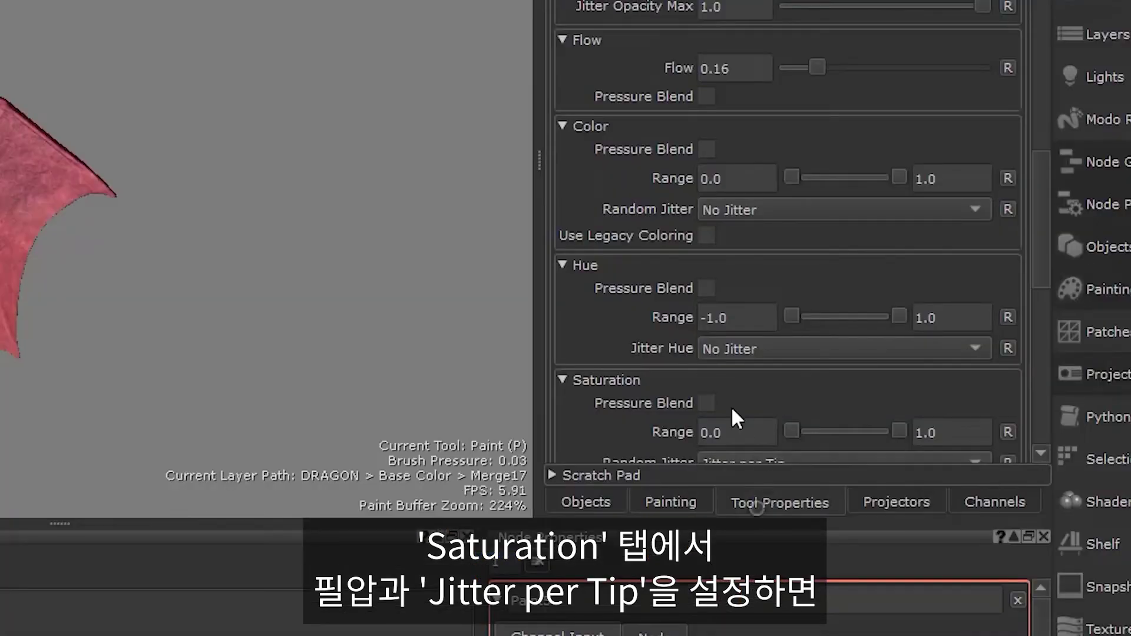
left_click(703, 404)
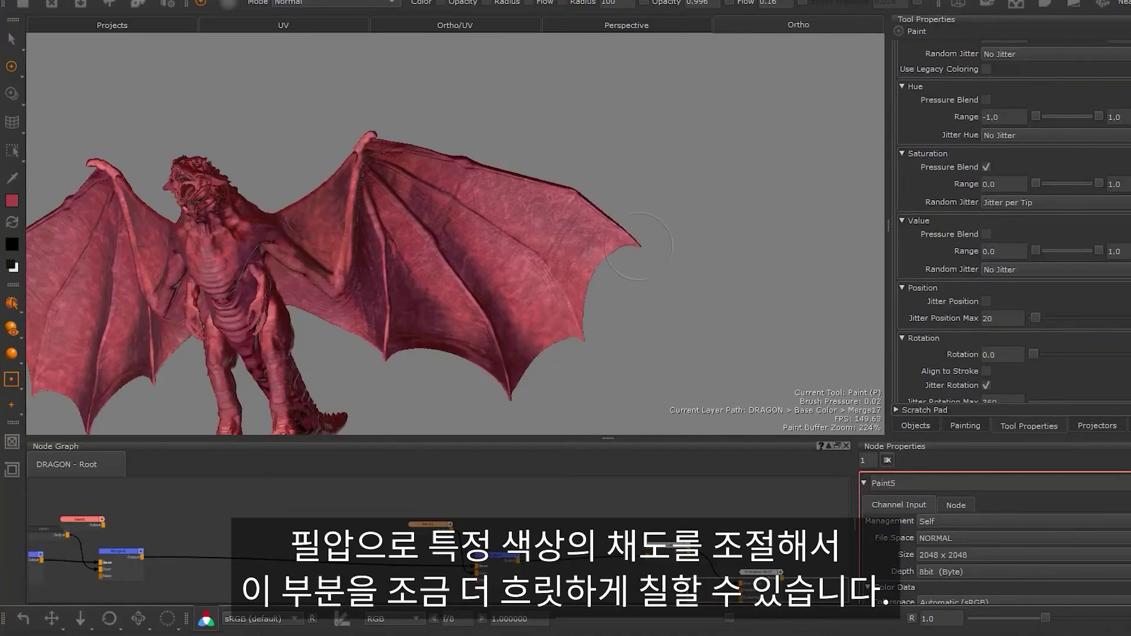
mouse_move(592, 295)
left_mouse_down()
mouse_move(632, 247)
mouse_move(585, 240)
left_mouse_up()
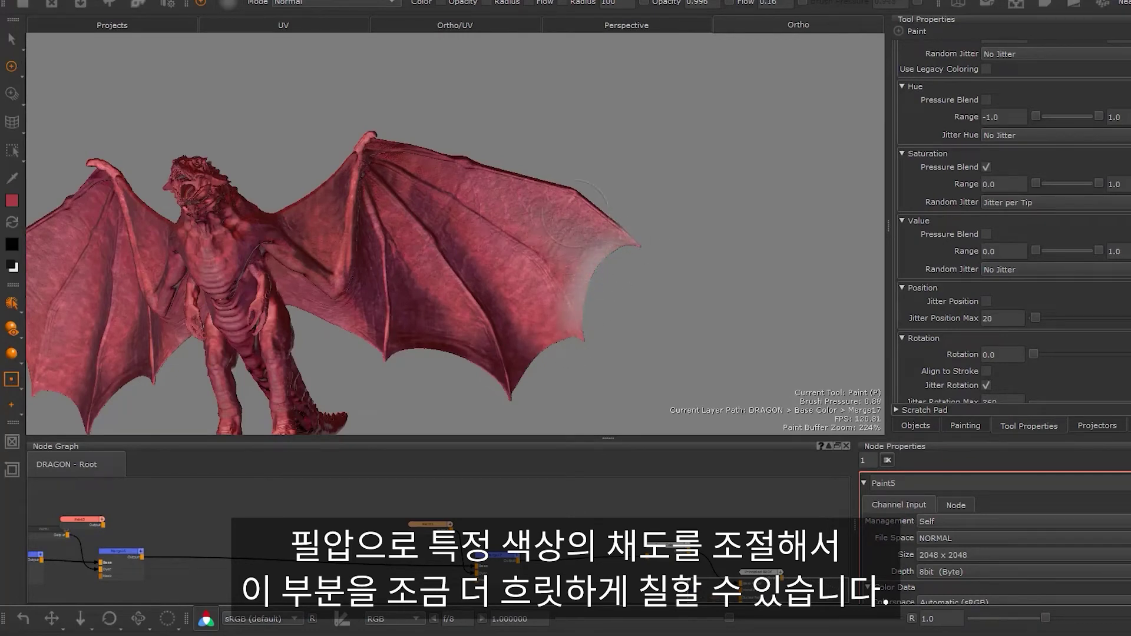
mouse_move(585, 245)
left_mouse_down()
mouse_move(556, 312)
mouse_move(559, 277)
mouse_move(586, 228)
left_mouse_up()
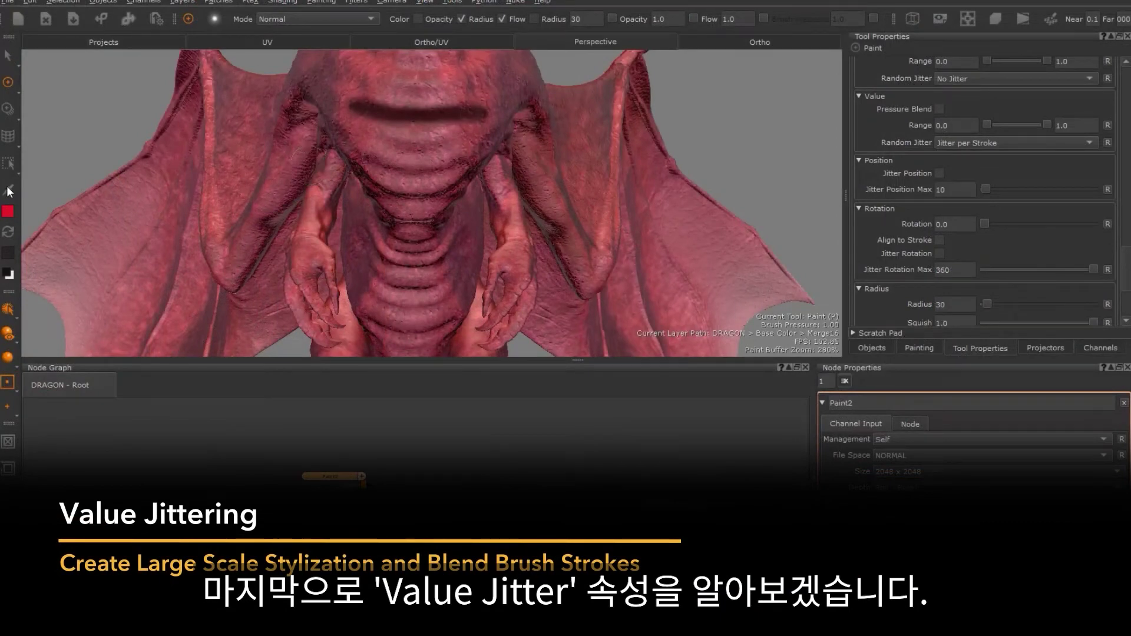
Examine the red foreground color by value in the color picker, leaving the color as it is.
left_click(8, 211)
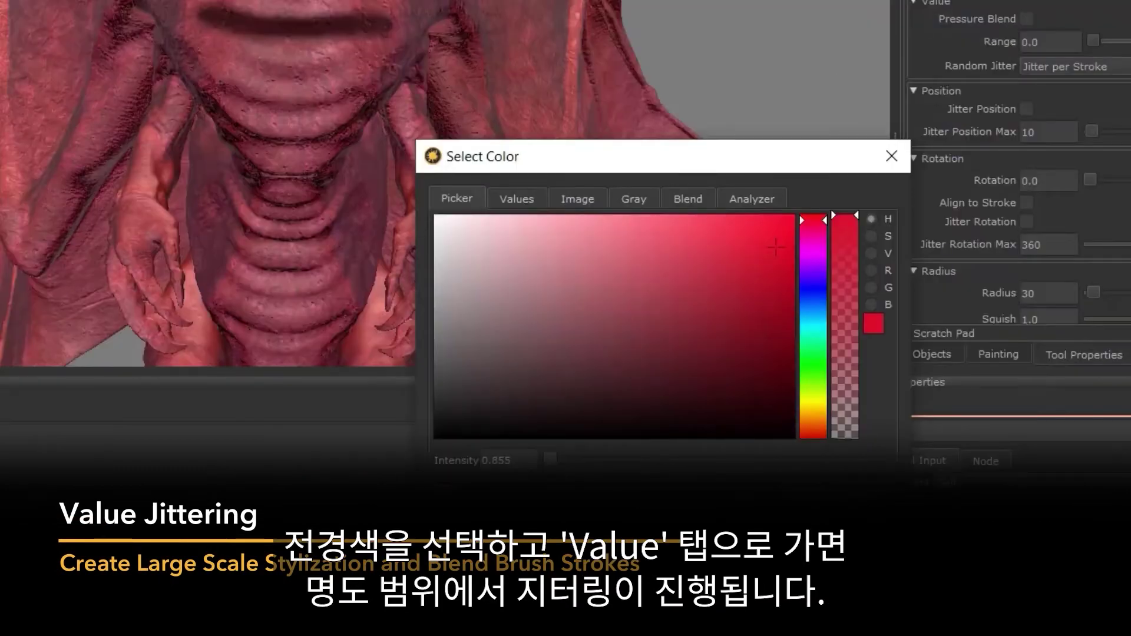
left_click(871, 253)
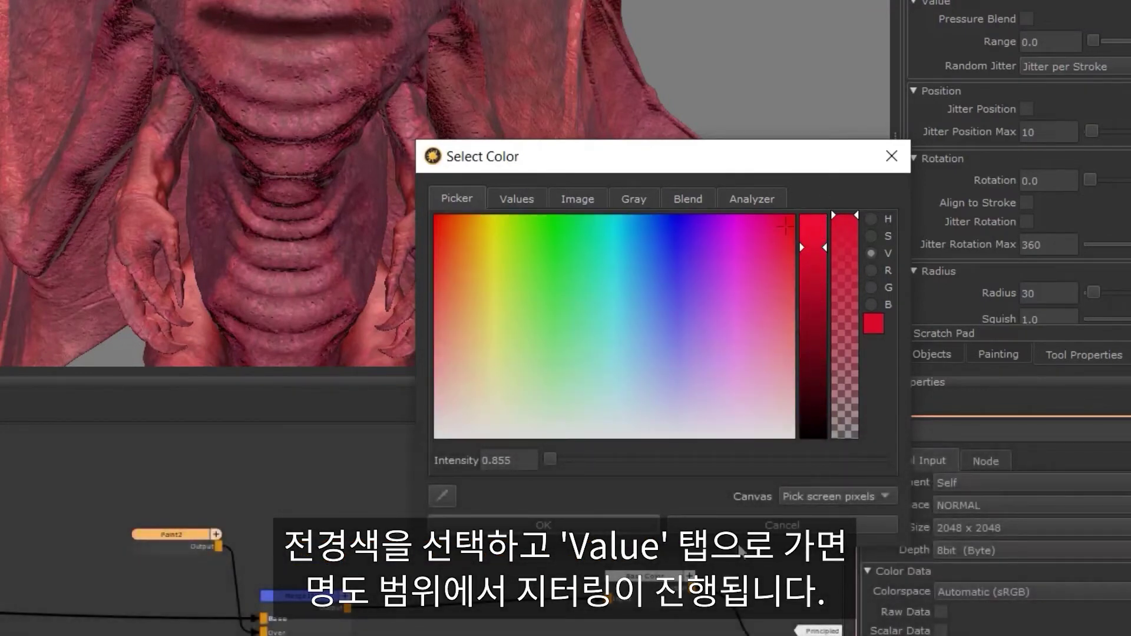
left_click(754, 526)
Set the Random Jitter for Value to Jitter per Stroke.
left_click_drag(1084, 243, 1084, 314)
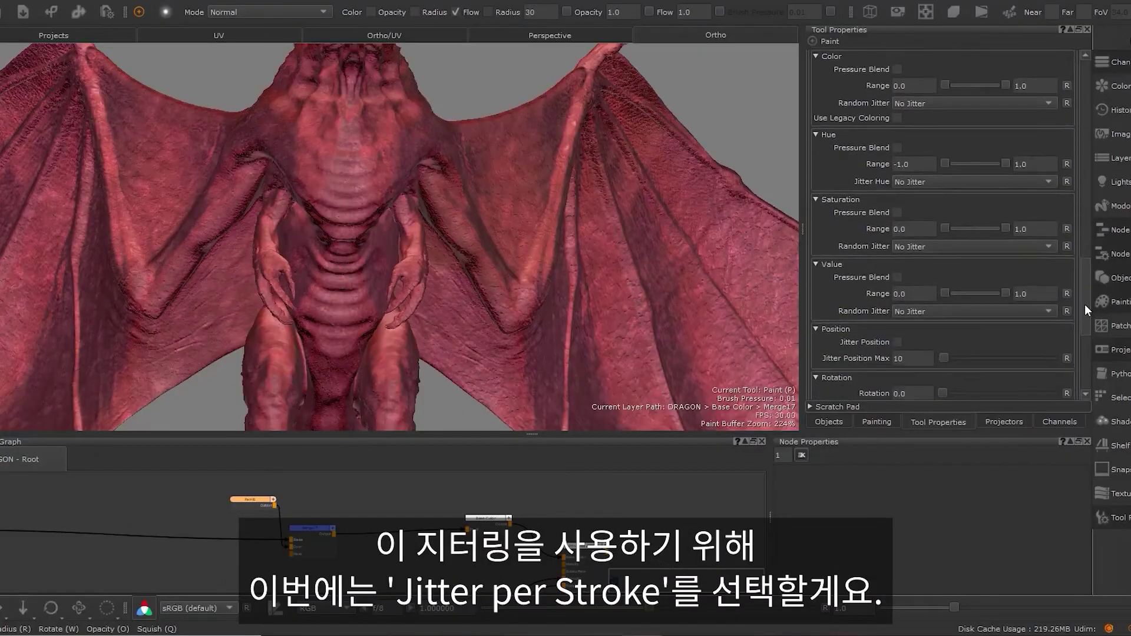
left_click(899, 262)
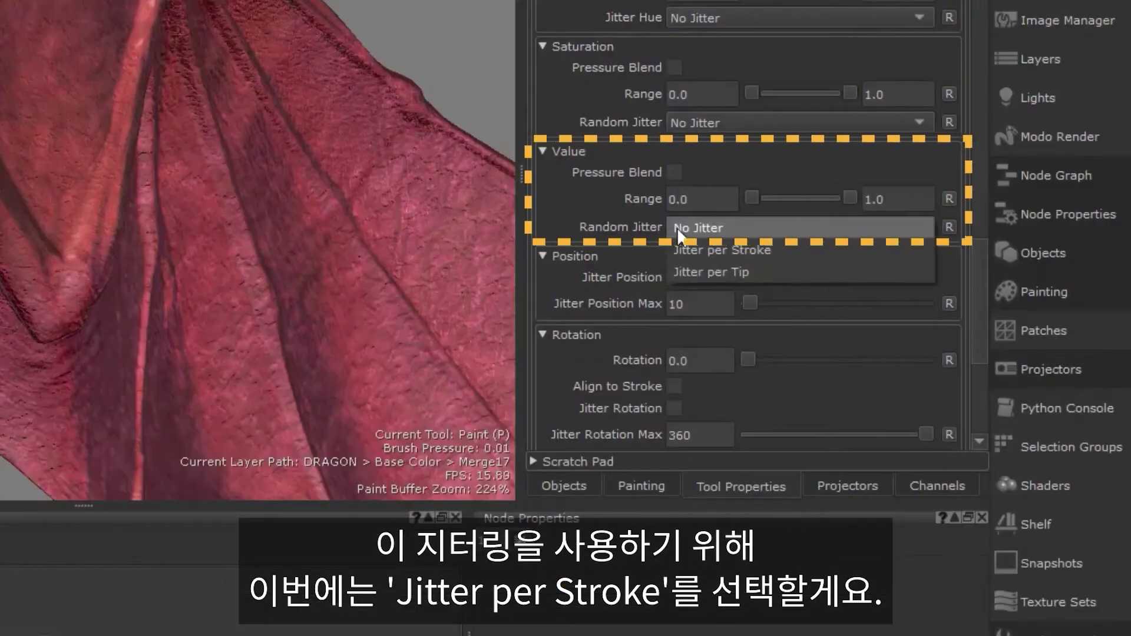
left_click(690, 252)
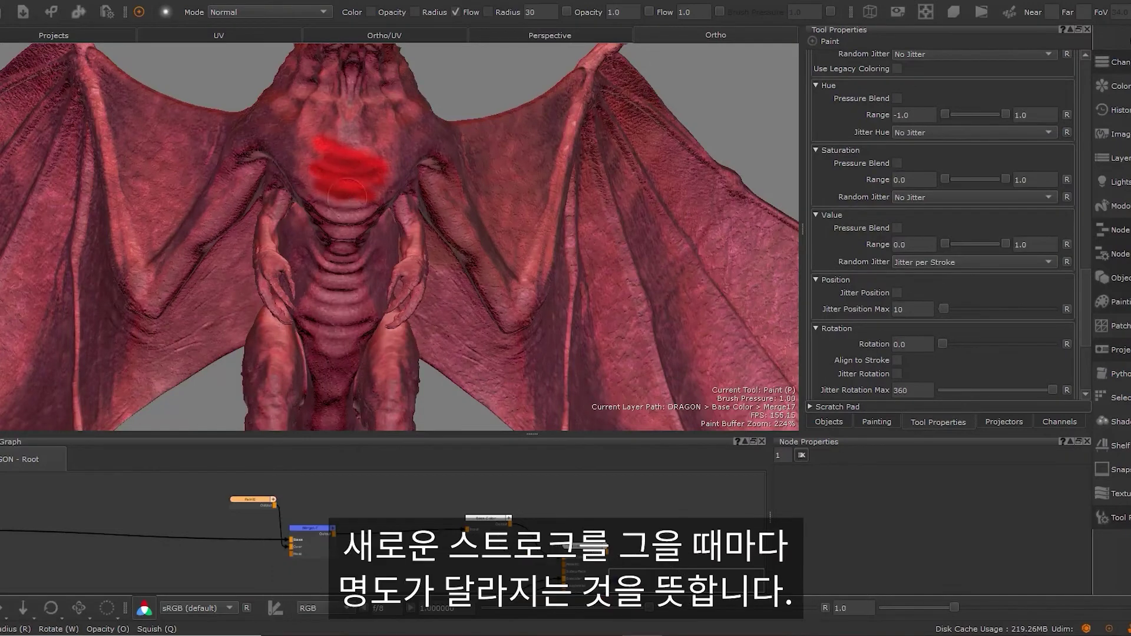
Paint several separate red strokes over one another on the dragon's chest.
left_click_drag(320, 186, 364, 209)
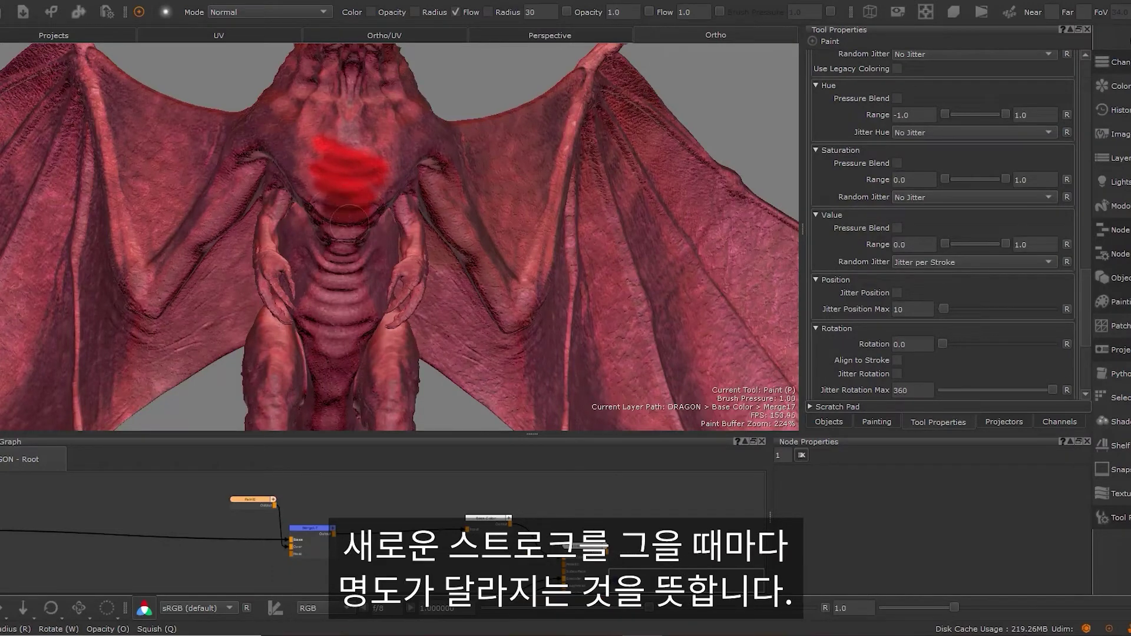
mouse_move(315, 144)
left_mouse_down()
mouse_move(359, 177)
mouse_move(364, 208)
mouse_move(323, 199)
left_mouse_up()
mouse_move(350, 137)
left_mouse_down()
mouse_move(373, 155)
mouse_move(349, 178)
mouse_move(361, 202)
mouse_move(300, 172)
mouse_move(321, 175)
mouse_move(312, 165)
left_mouse_up()
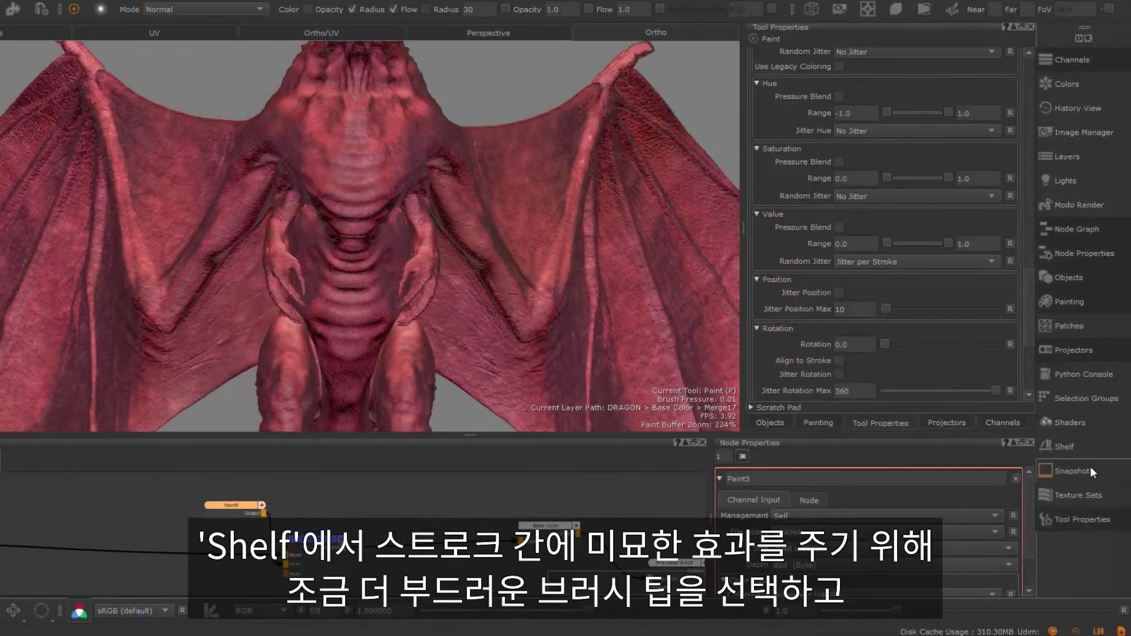
Choose a softer brush tip from the basic brushes in the Shelf.
left_click(1087, 461)
left_click(1085, 447)
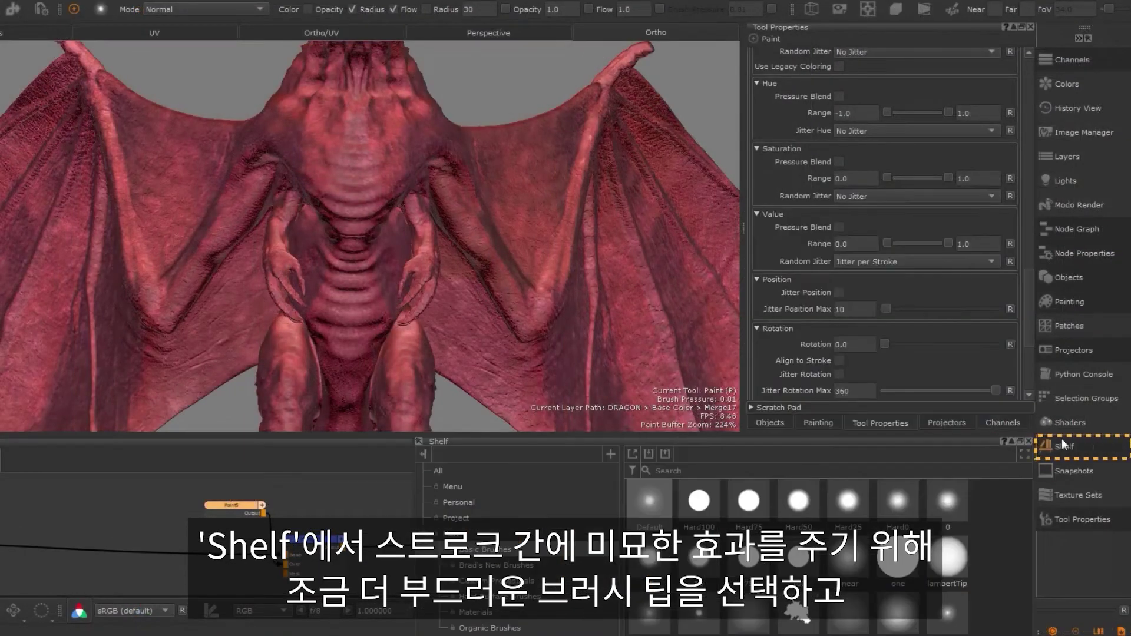
left_click(646, 611)
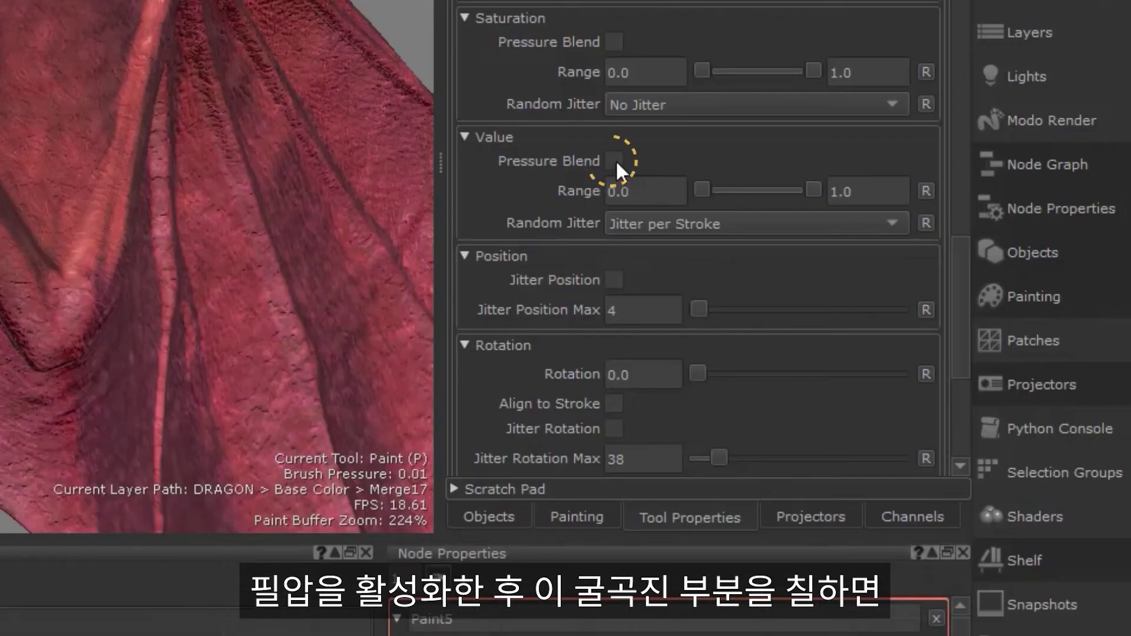
Turn on Pressure Blend for Value and paint down over the dragon's ridged chest and belly.
left_click(838, 226)
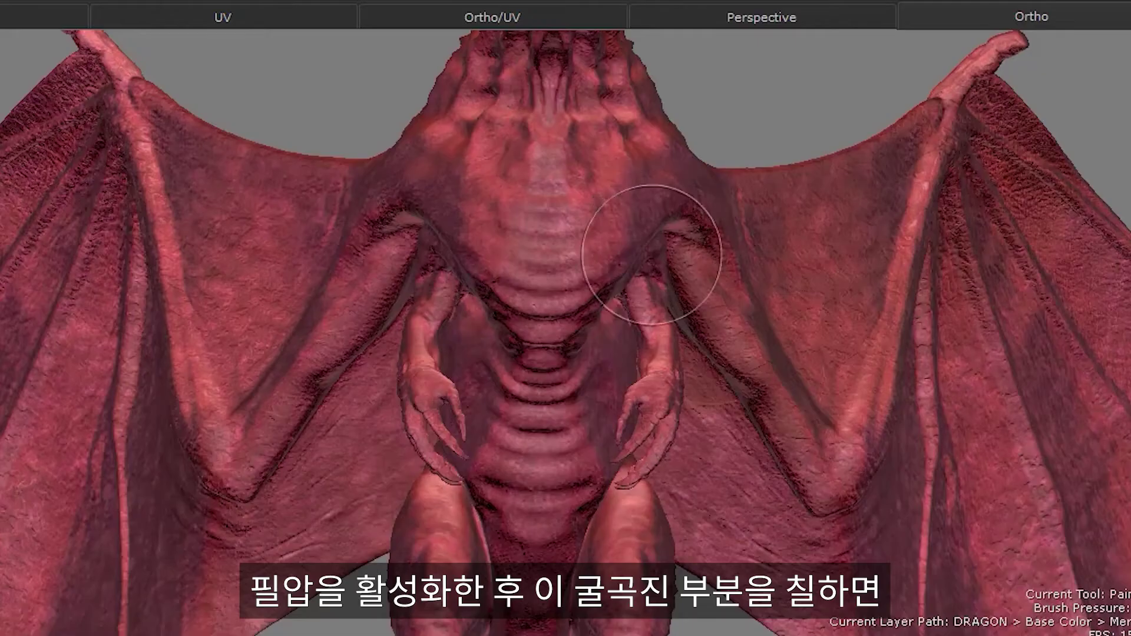
mouse_move(447, 236)
left_mouse_down()
mouse_move(545, 240)
mouse_move(480, 247)
mouse_move(537, 276)
mouse_move(518, 304)
mouse_move(595, 306)
mouse_move(494, 301)
mouse_move(596, 300)
mouse_move(512, 295)
mouse_move(530, 347)
mouse_move(574, 365)
mouse_move(560, 387)
mouse_move(542, 378)
mouse_move(540, 401)
mouse_move(561, 374)
mouse_move(574, 409)
mouse_move(521, 469)
mouse_move(551, 509)
mouse_move(529, 515)
mouse_move(499, 500)
left_mouse_up()
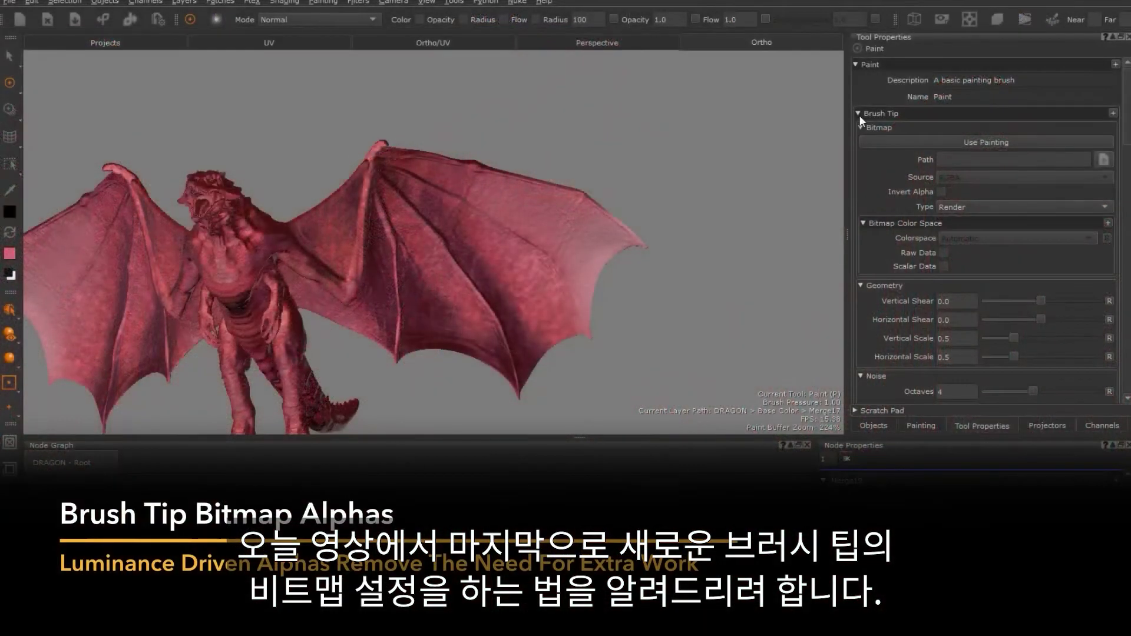
Set the brush tip's Type to Bitmap and paint over the lower part of the dragon's wing.
left_click(964, 205)
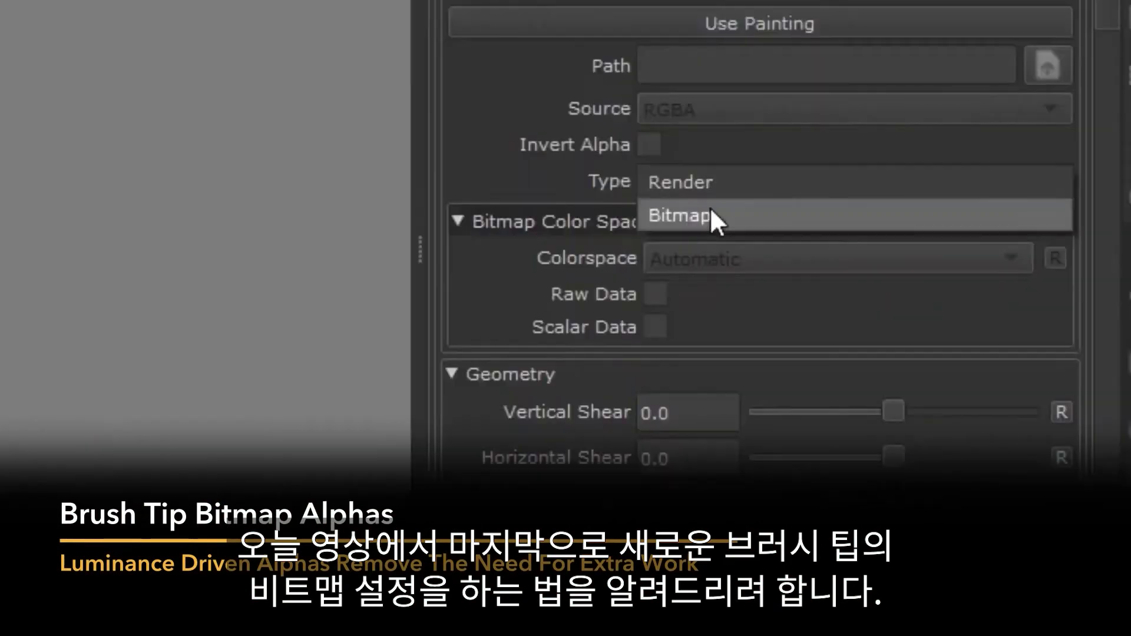
left_click(967, 222)
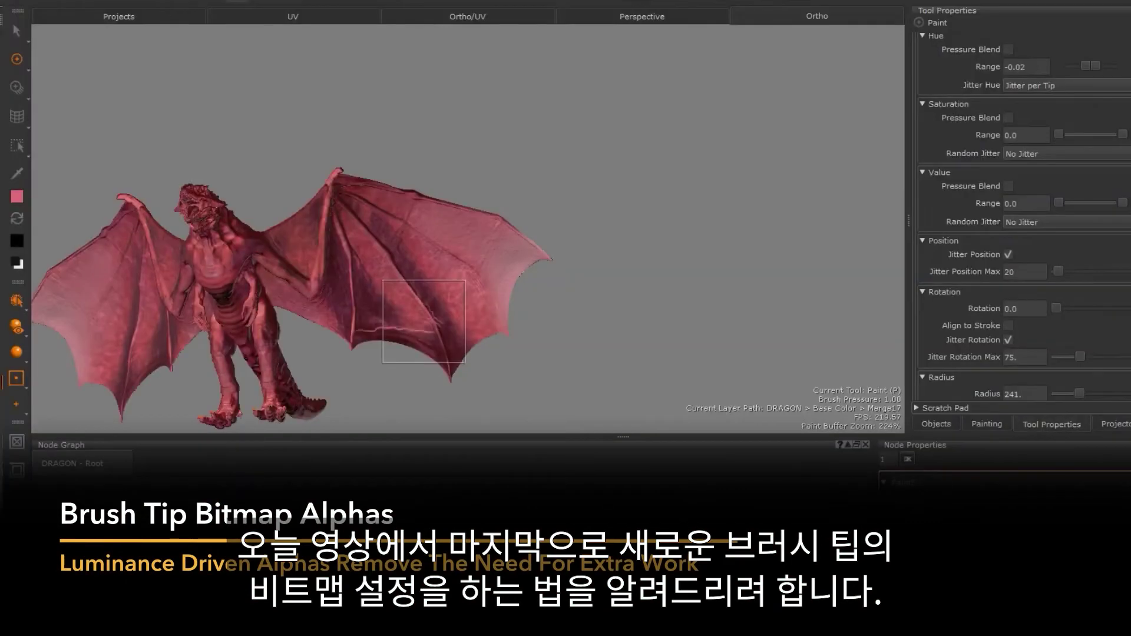
mouse_move(424, 321)
left_mouse_down()
mouse_move(433, 342)
mouse_move(383, 335)
mouse_move(435, 363)
mouse_move(500, 318)
mouse_move(370, 344)
left_mouse_up()
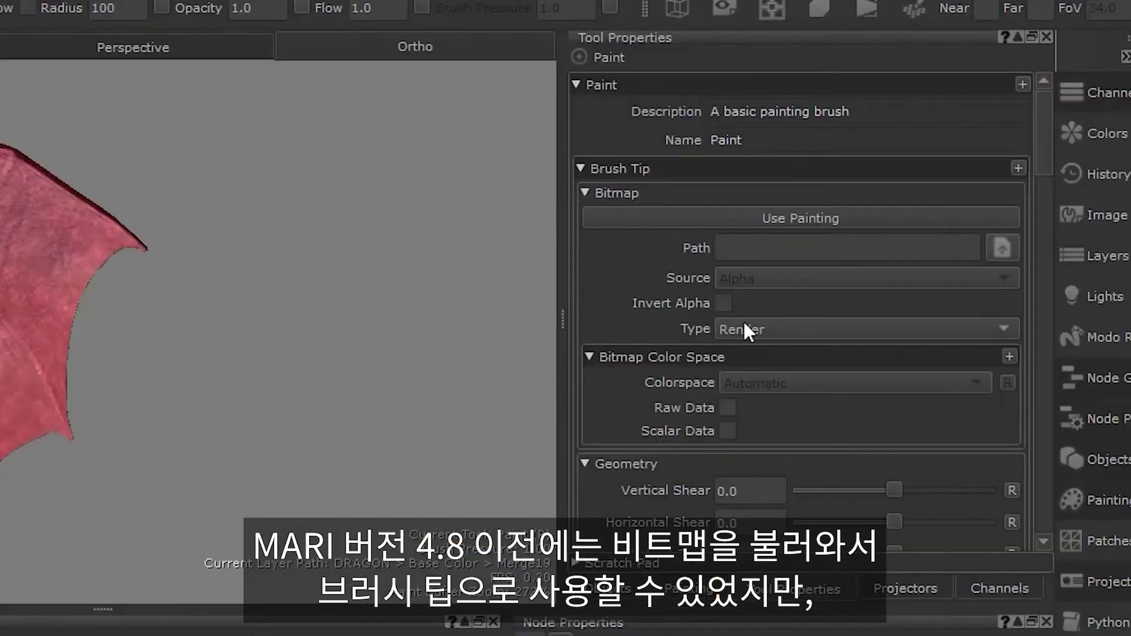
Set the brush tip's Type to Bitmap using custom brush alpha.png, with Alpha as the Source.
left_click(744, 327)
left_click(748, 353)
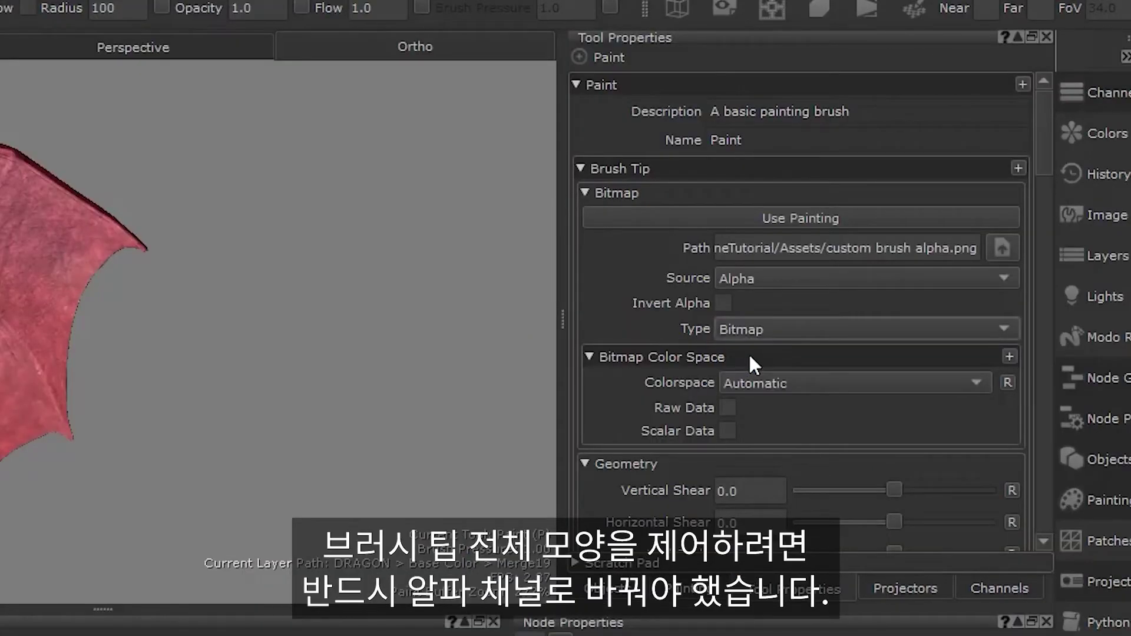
left_click(748, 282)
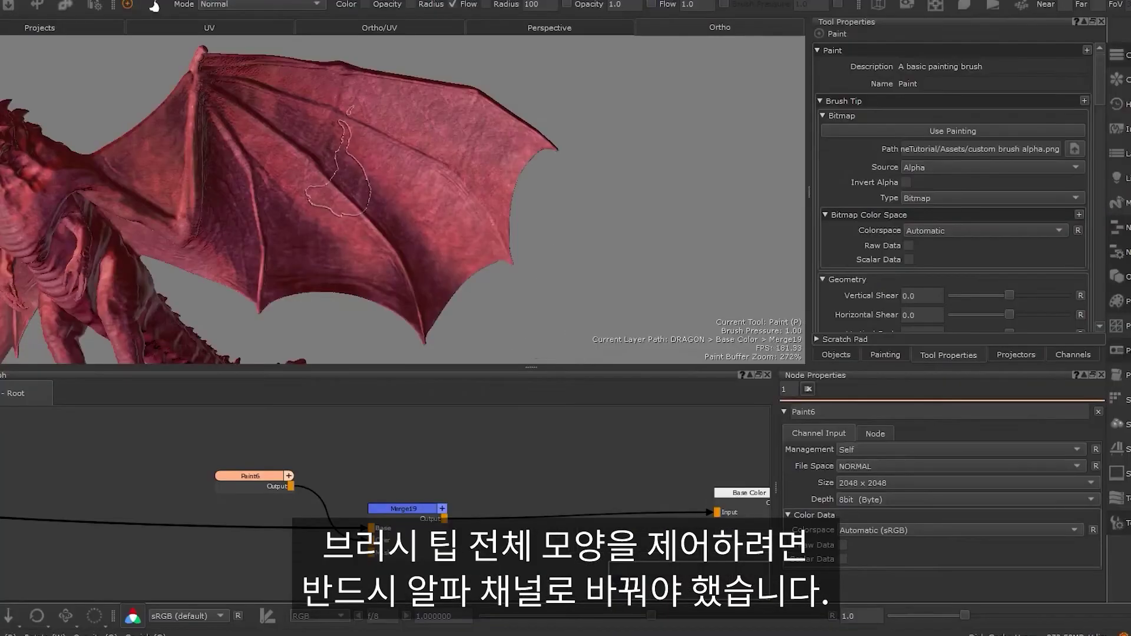
Stamp the custom brush alpha shape at several spots across the dragon's wing.
left_click(338, 164)
left_click(438, 165)
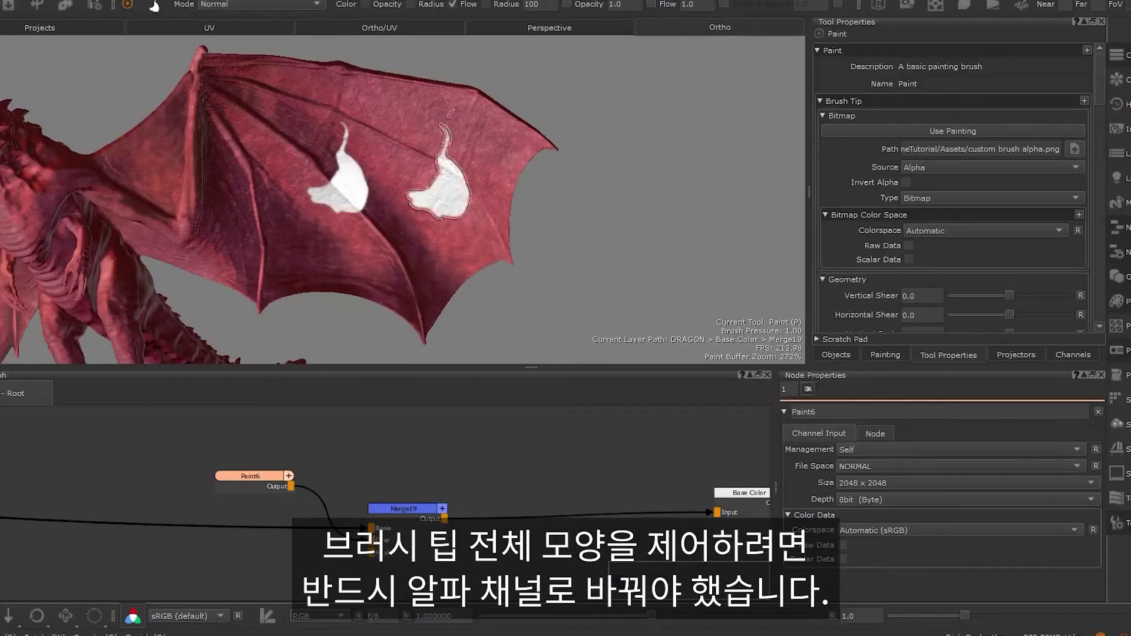
left_click(415, 221)
left_click(224, 216)
left_click(230, 154)
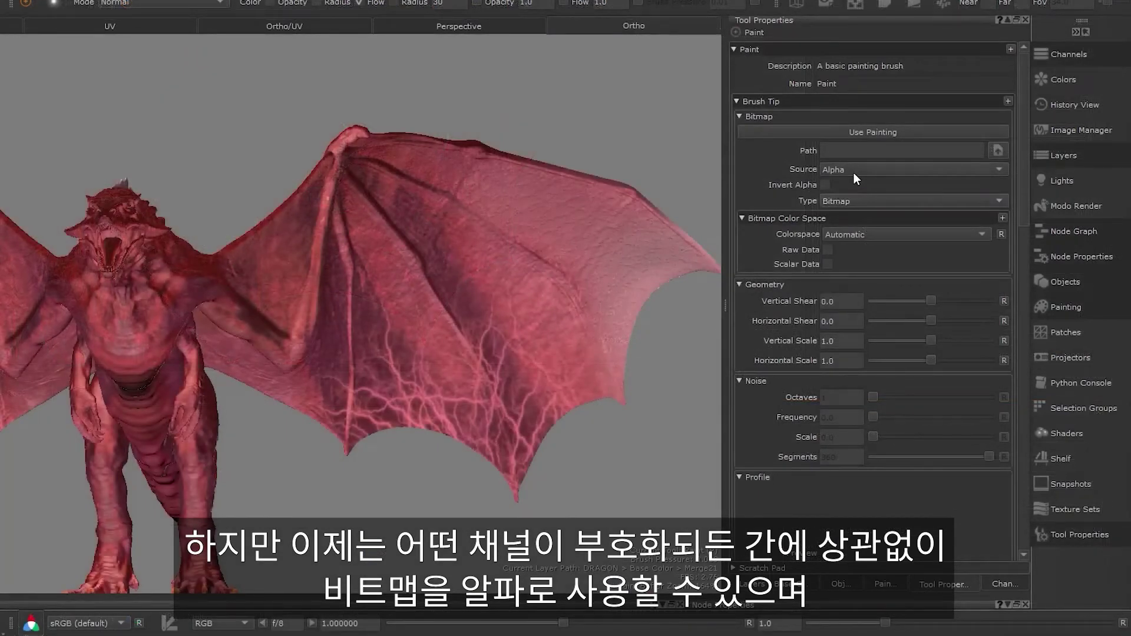
Examine the Source channel options available for the brush tip's bitmap.
left_click(853, 170)
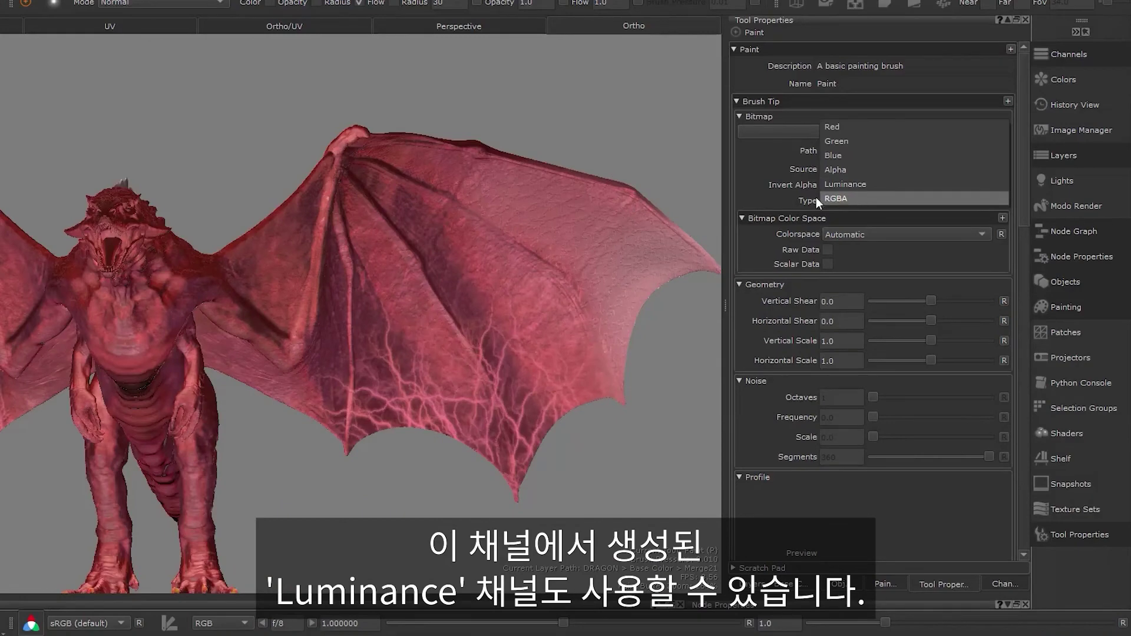
left_click(785, 195)
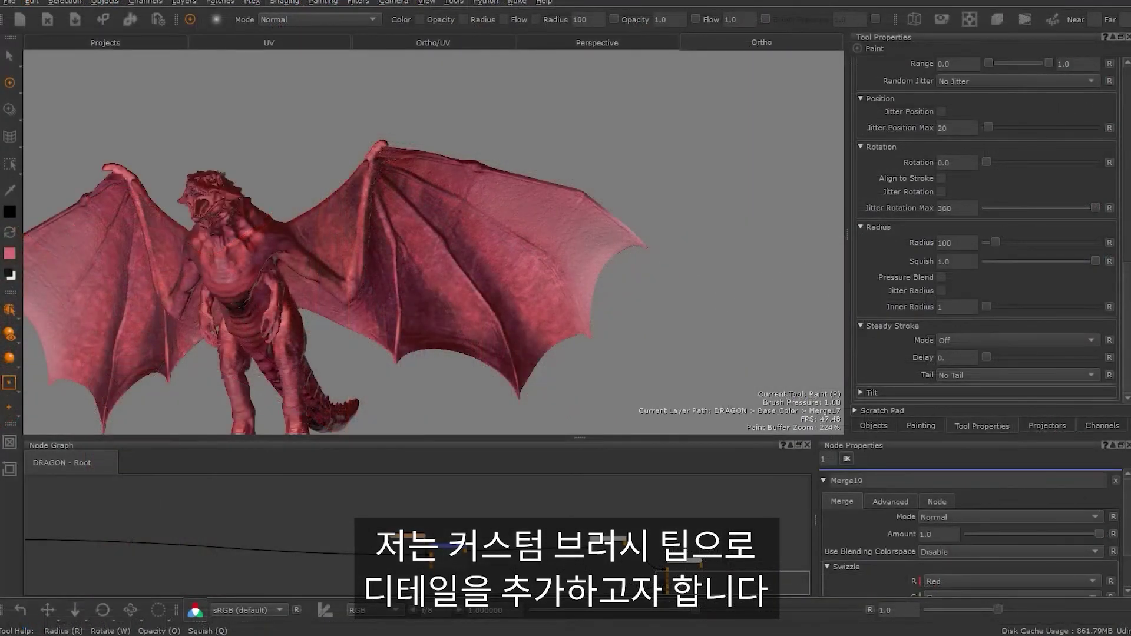
Expand the Brush Tip settings and set the Type to Bitmap, loading the transparent-background veins PNG.
left_click_drag(1128, 300, 1128, 89)
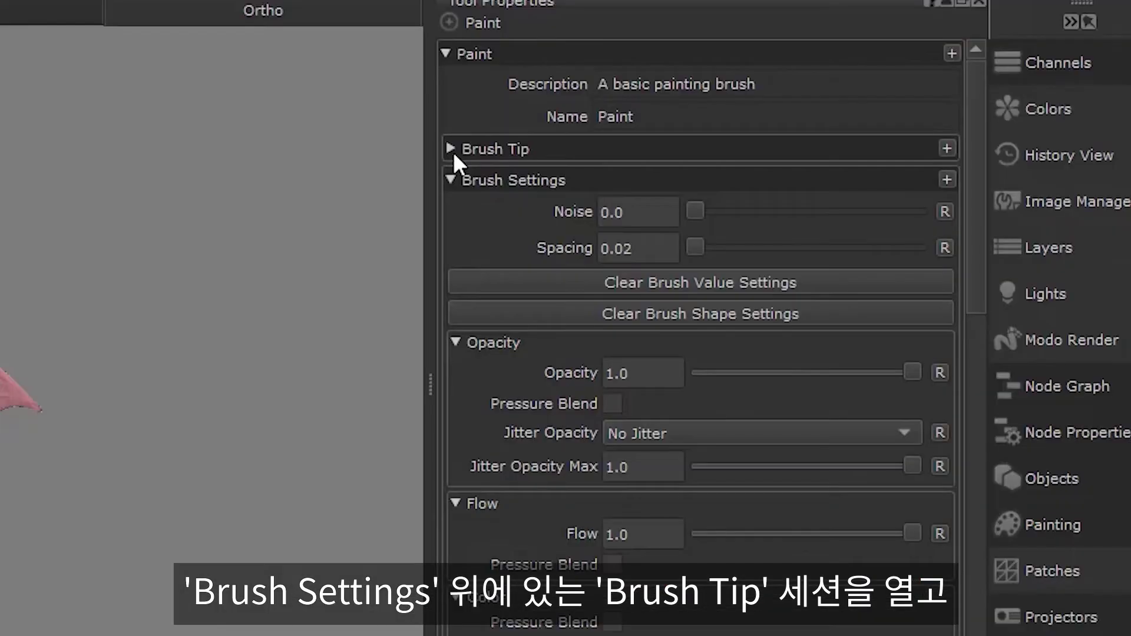
left_click(454, 151)
left_click(659, 327)
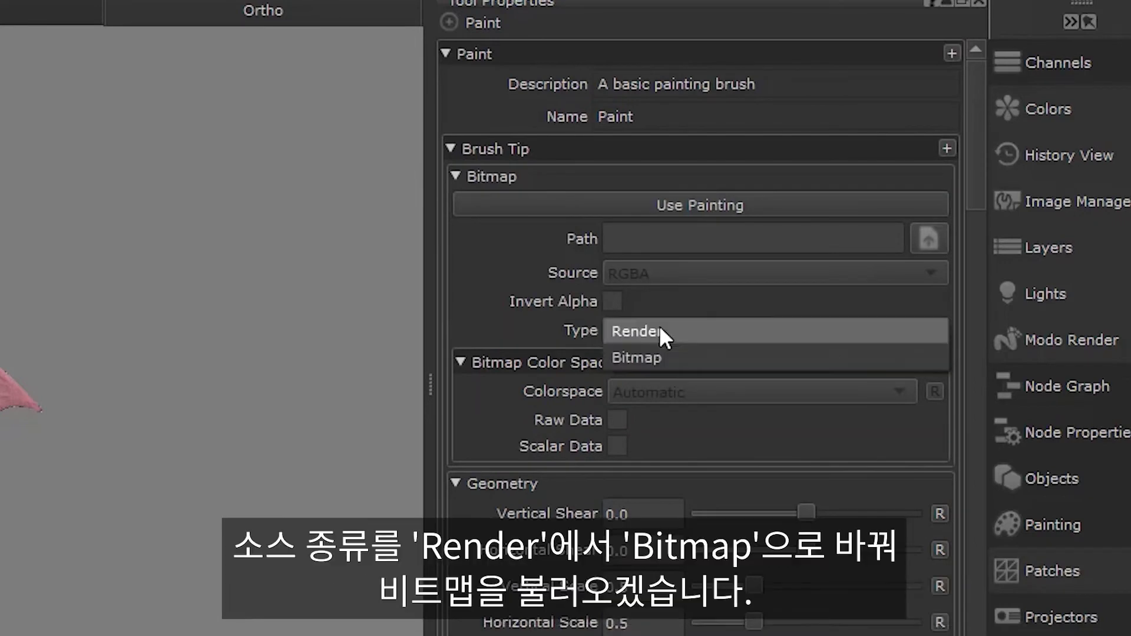
left_click(660, 350)
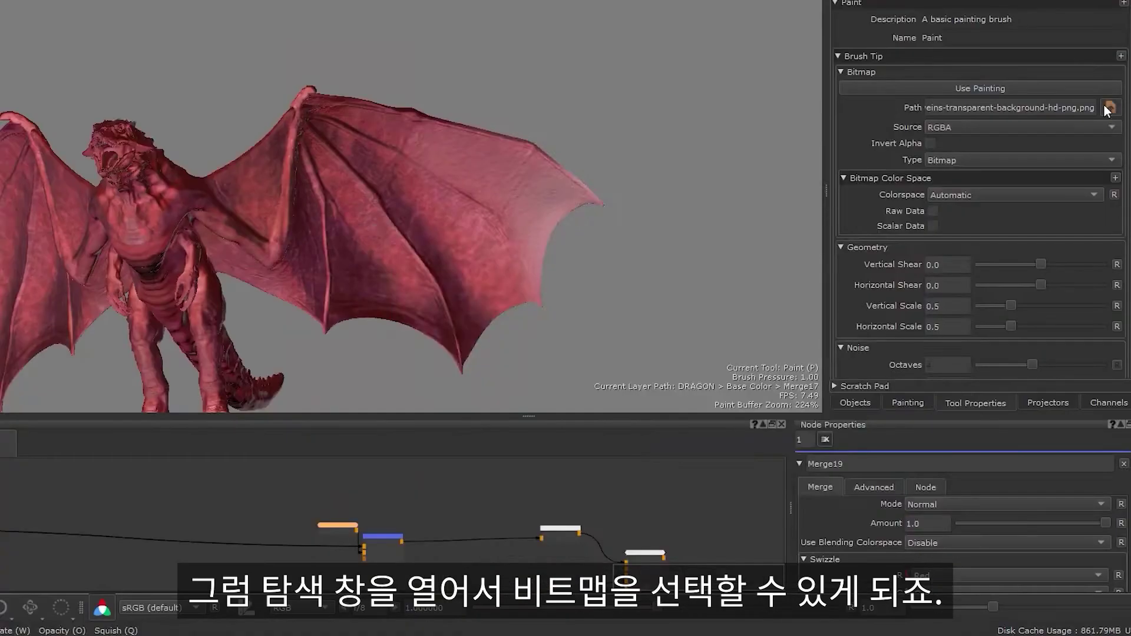
Load the transparent-background veins PNG as the brush tip bitmap and set its Source to Luminance with the alpha inverted.
left_click(919, 237)
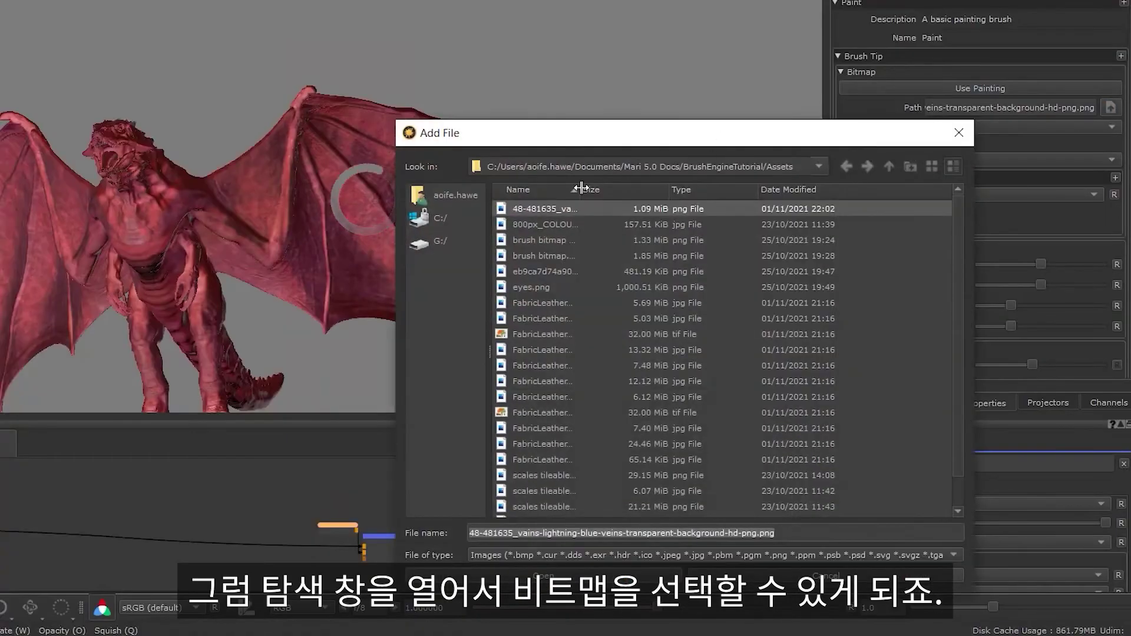
double_click(622, 207)
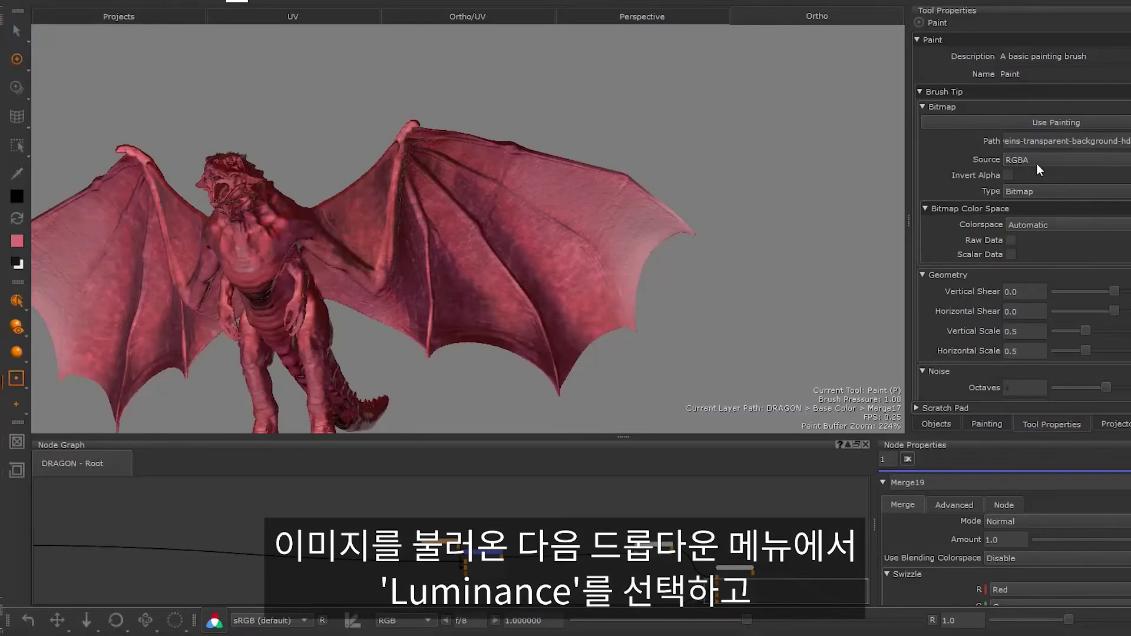
left_click(1034, 160)
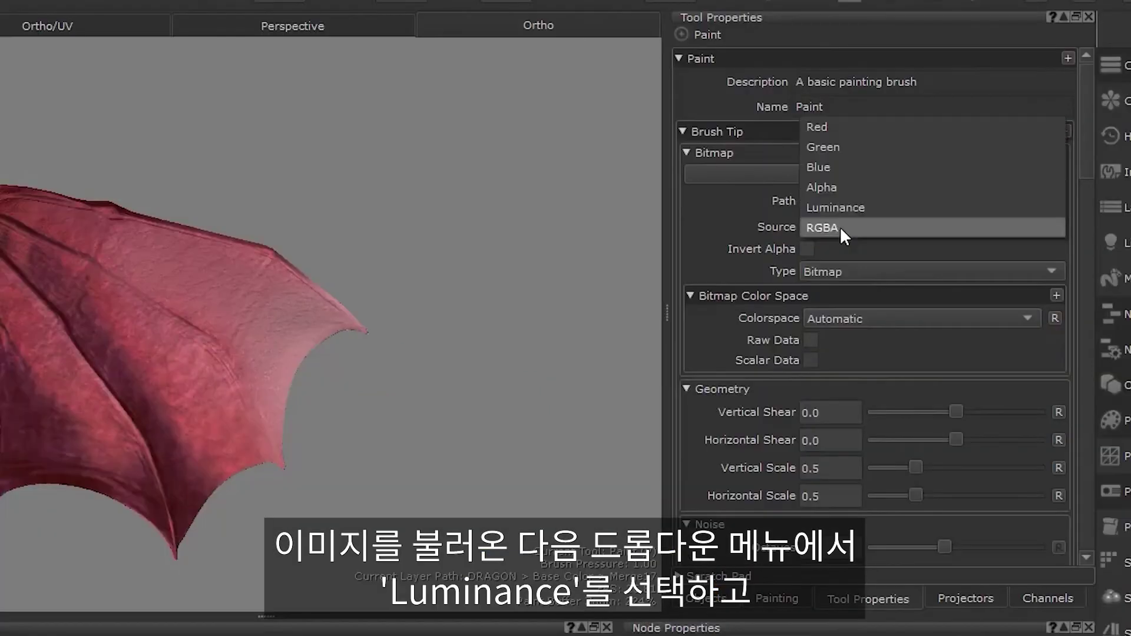
left_click(1029, 150)
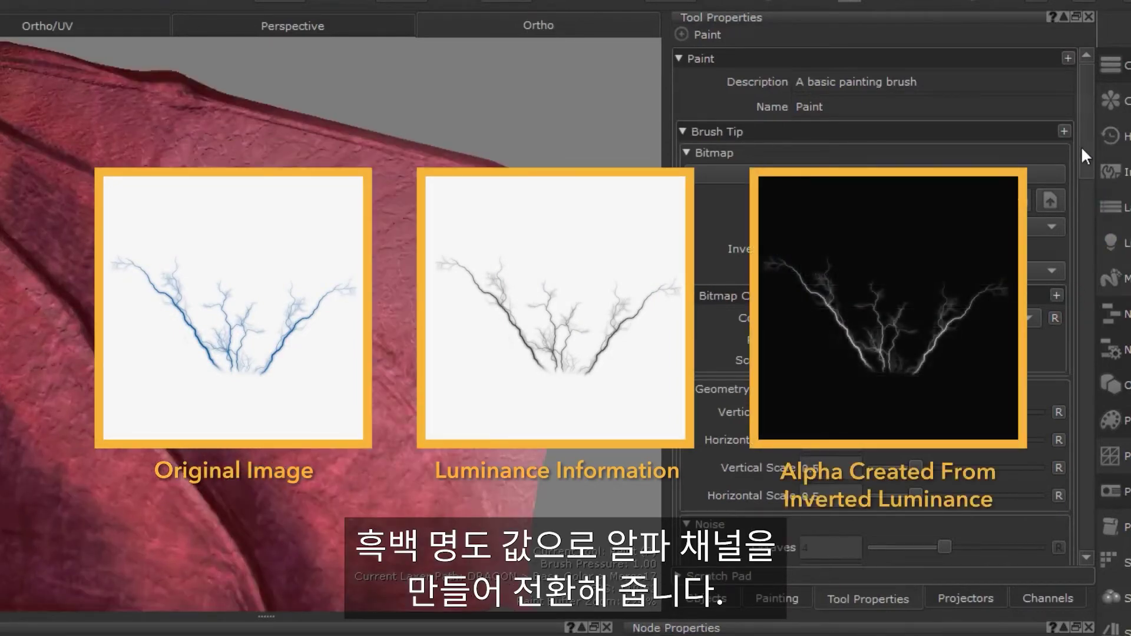
Stamp dark veins across the dragon's wing with the bitmap brush.
left_click_drag(1080, 146, 1080, 515)
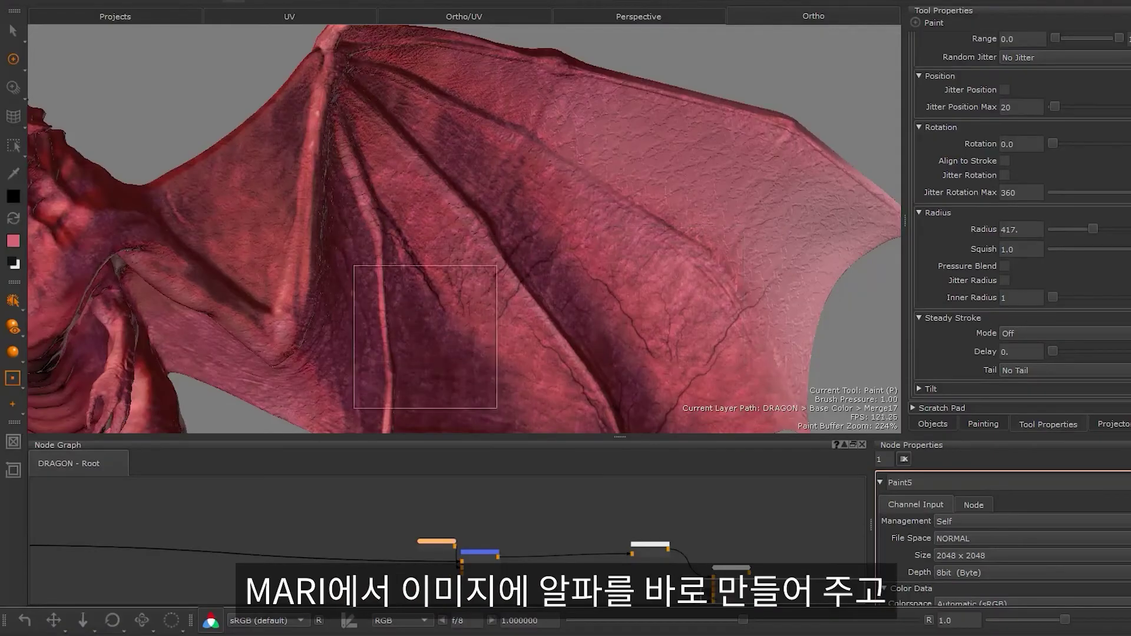
mouse_move(426, 337)
left_mouse_down()
mouse_move(524, 344)
mouse_move(569, 219)
mouse_move(721, 210)
mouse_move(730, 319)
mouse_move(661, 243)
left_mouse_up()
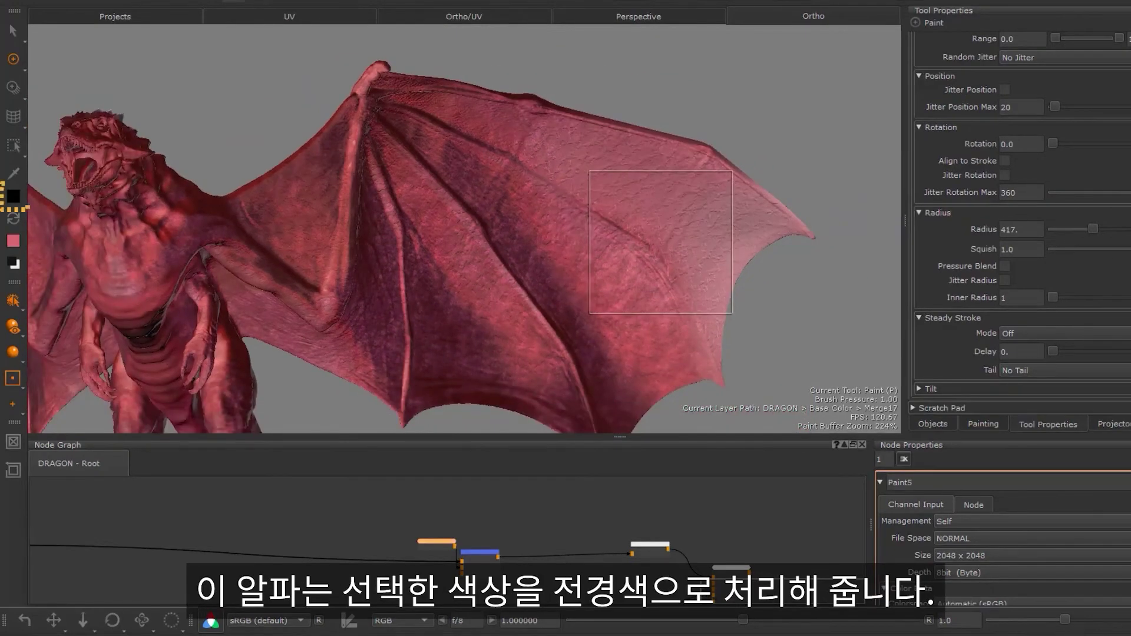
Enable position and rotation jitter for the brush and lower the maximum rotation jitter.
right_click_drag(661, 242, 642, 298, "alt")
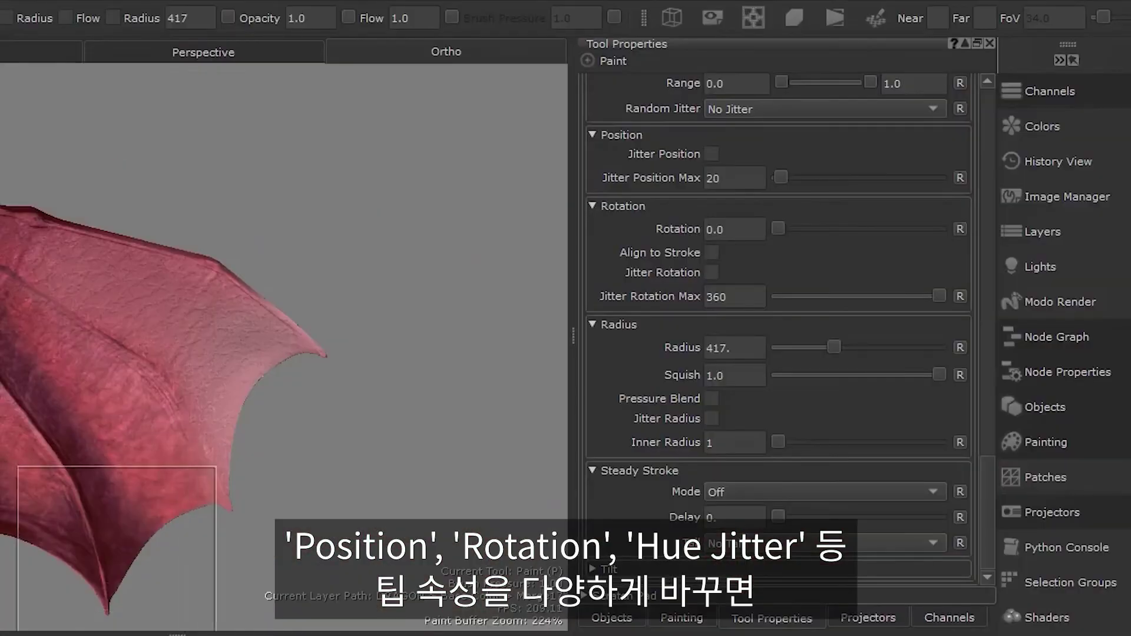
scroll(992, 517, "up", 2)
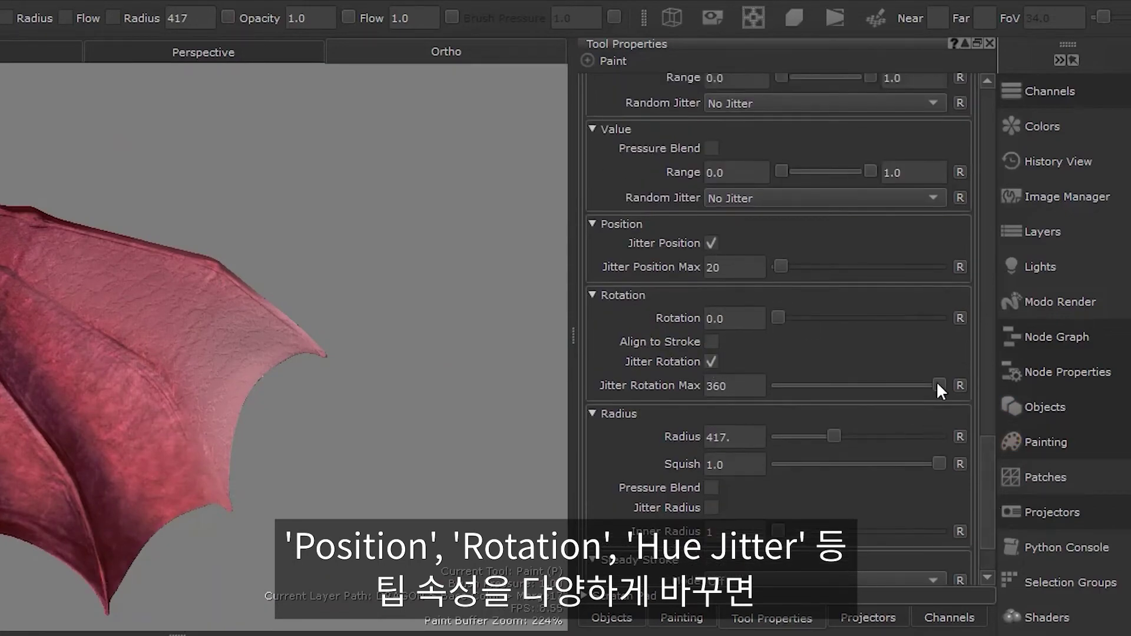
left_click_drag(937, 383, 804, 401)
Set Jitter Hue to Jitter per Tip and limit the hue range to -0.05 to 0.05.
left_click_drag(990, 465, 992, 384)
left_click(764, 403)
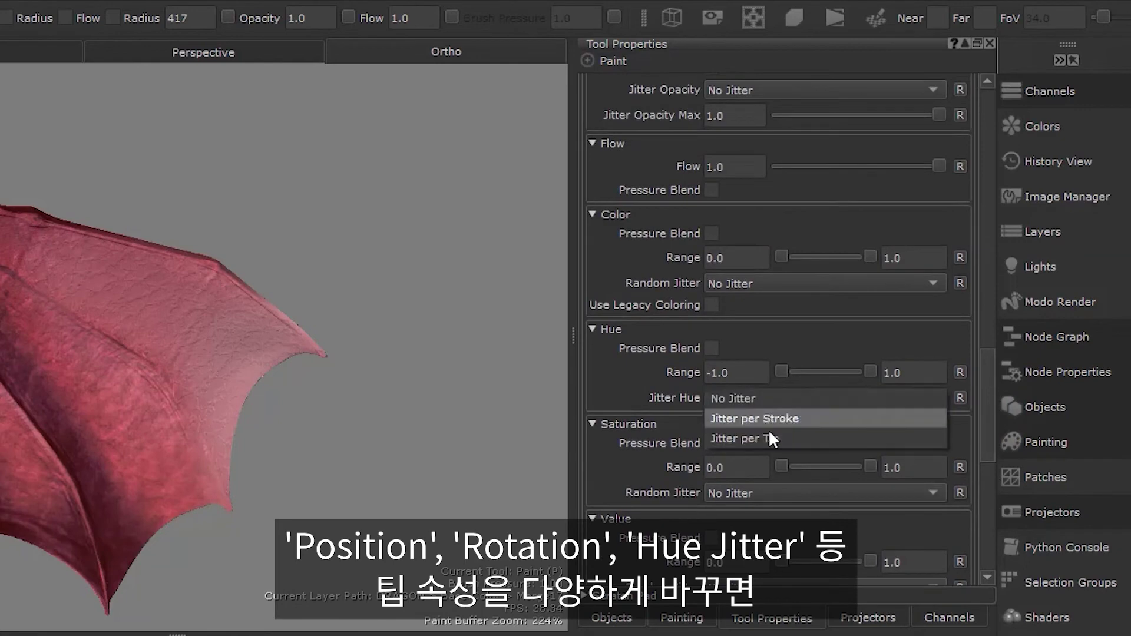
left_click(769, 438)
type("-1.0")
key("BackSpace")
key("BackSpace")
key("BackSpace")
key("BackSpace")
type("-0.05")
key("Return")
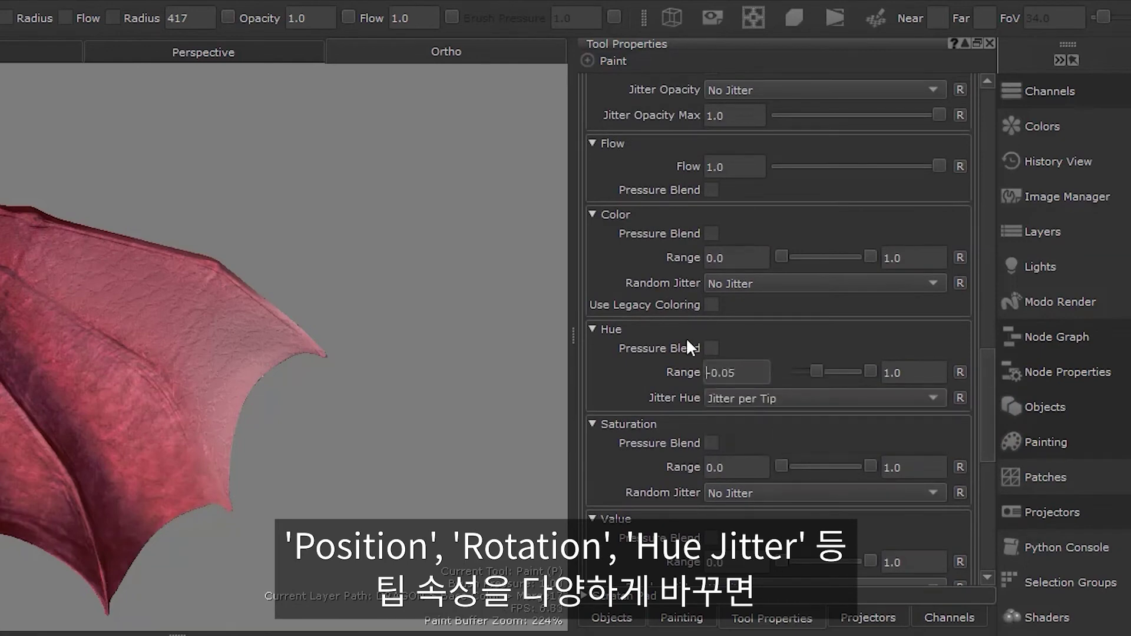
left_click(927, 373)
type("0.05")
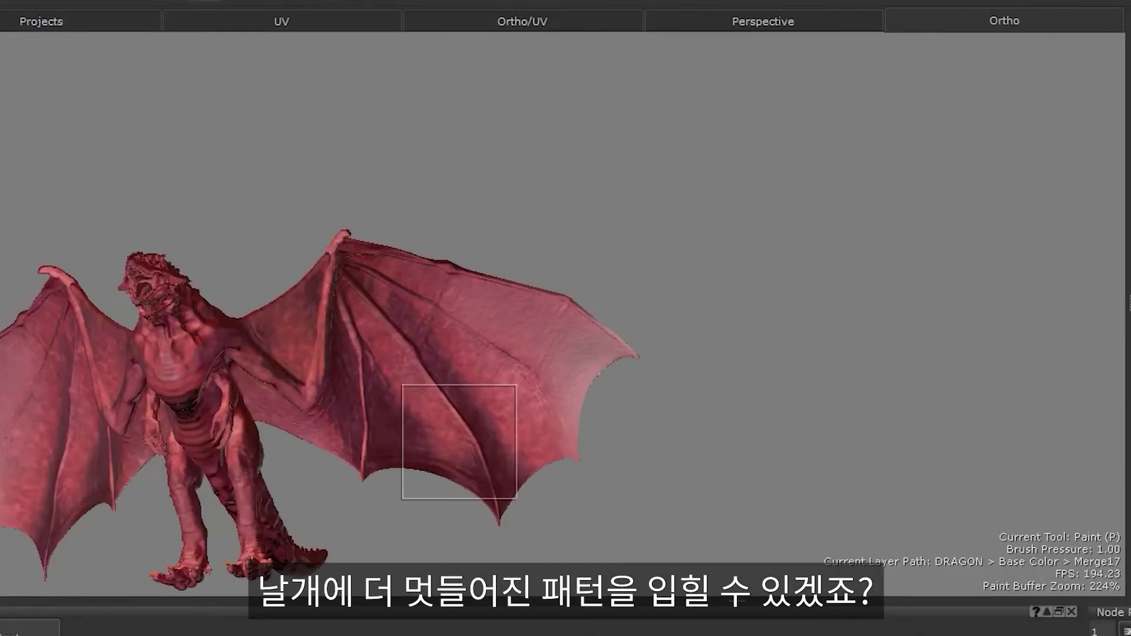
Paint light pink veins along the lower edges of the dragon's wings with the jittered brush.
mouse_move(405, 456)
left_mouse_down()
mouse_move(475, 492)
mouse_move(504, 484)
mouse_move(350, 458)
mouse_move(584, 424)
left_mouse_up()
mouse_move(584, 424)
middle_mouse_down()
mouse_move(436, 393)
mouse_move(441, 383)
mouse_move(338, 393)
mouse_move(461, 348)
middle_mouse_up()
mouse_move(461, 348)
left_mouse_down()
mouse_move(430, 490)
mouse_move(560, 403)
mouse_move(497, 384)
mouse_move(394, 426)
mouse_move(586, 429)
left_mouse_up()
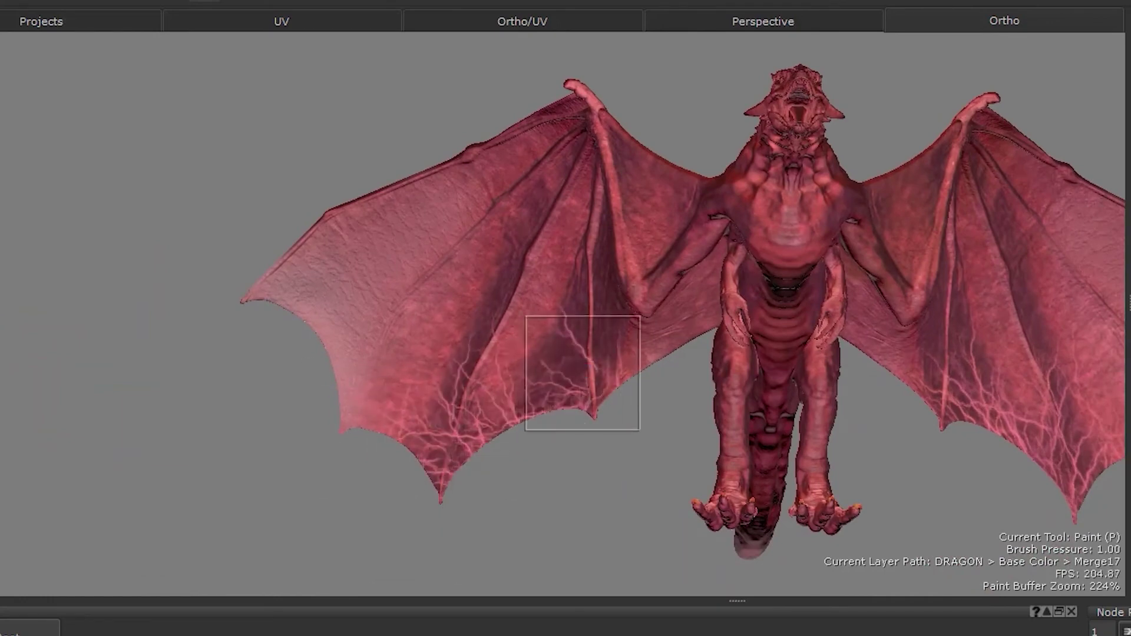
scroll(583, 371, "down", 3)
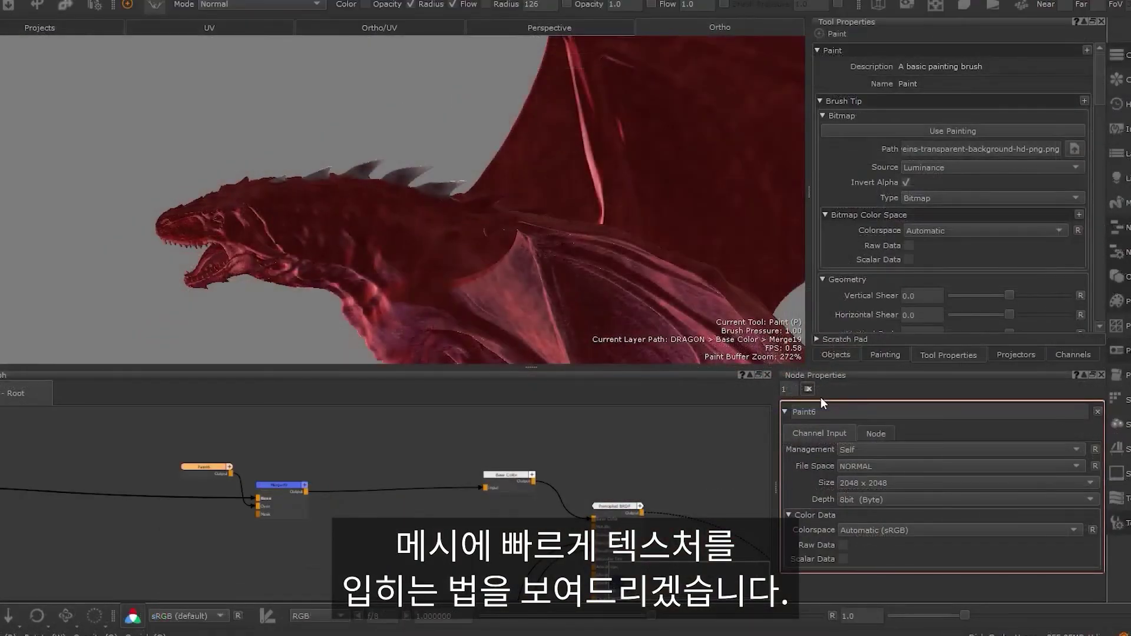
Load LargerScalePattern.png as the brush tip bitmap and set its Source to RGBA.
left_click(1075, 149)
double_click(542, 271)
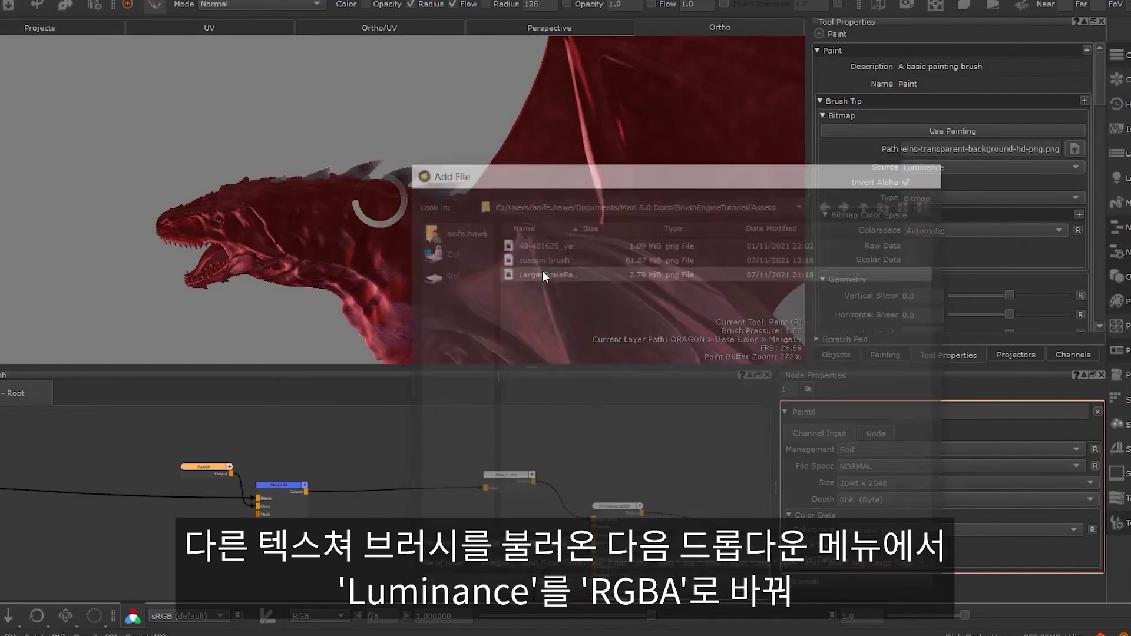
left_click(946, 169)
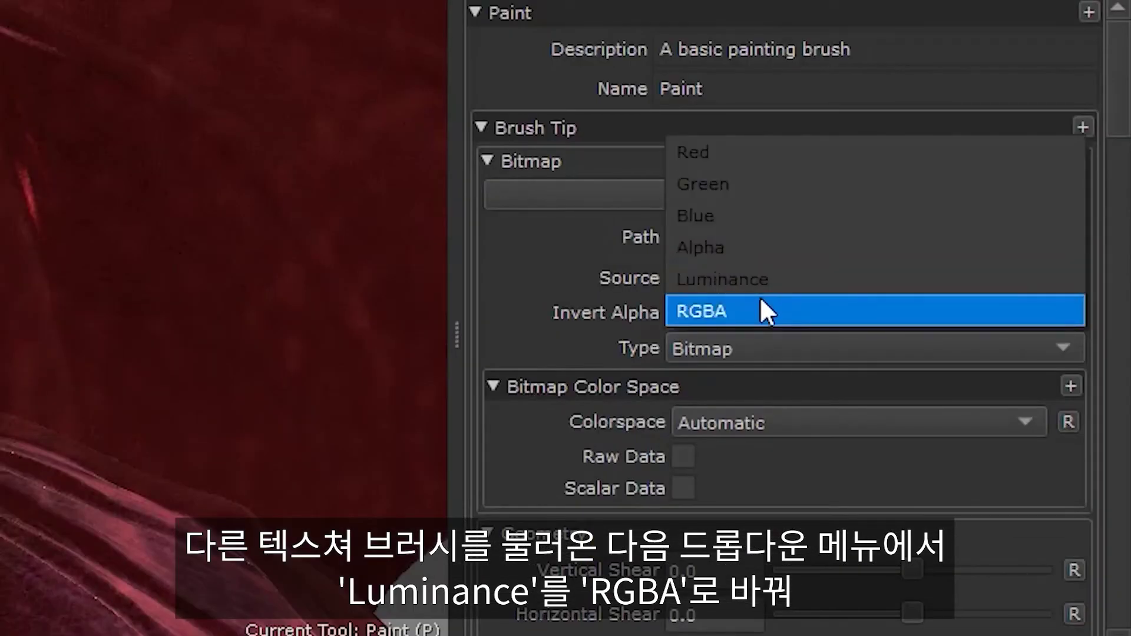
left_click(942, 181)
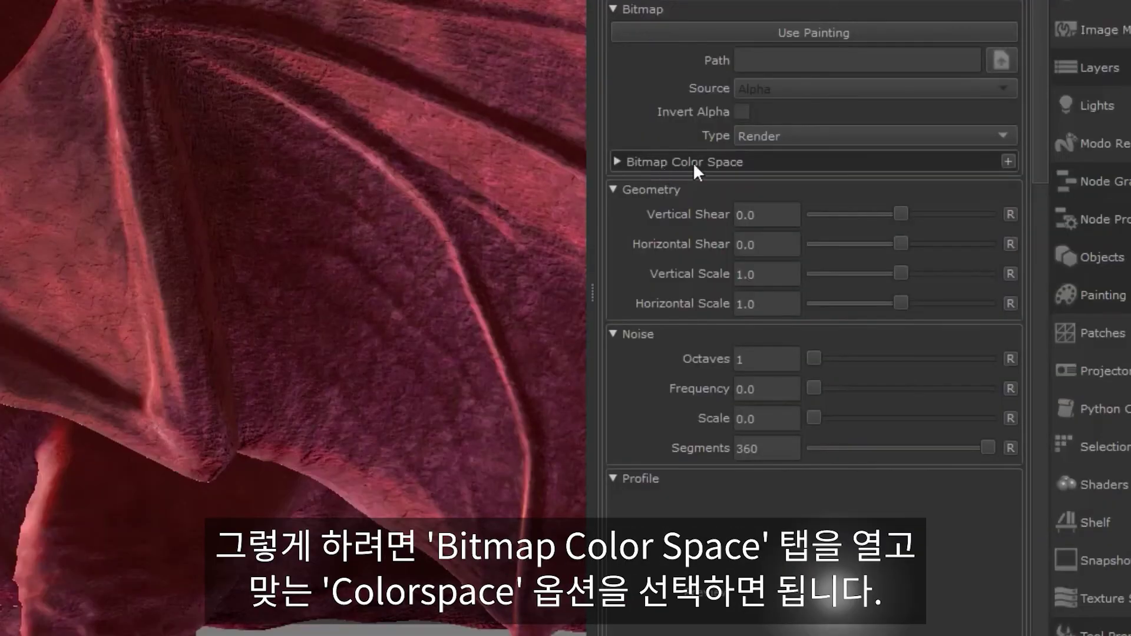
Expand the Bitmap Color Space settings and examine the available Colorspace options.
left_click(620, 163)
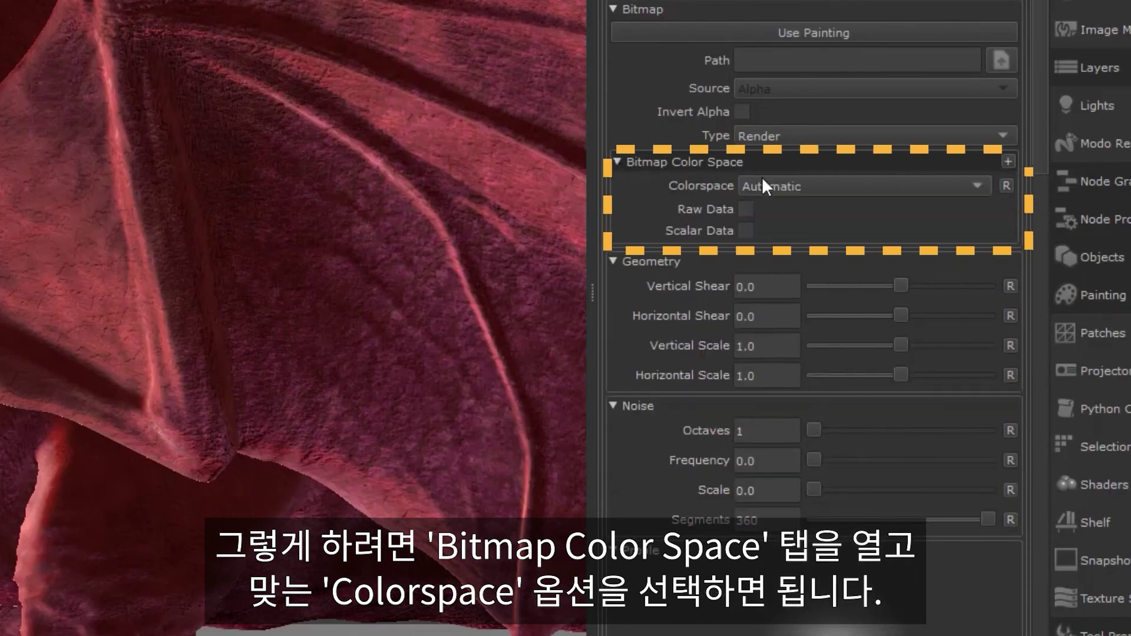
left_click(795, 185)
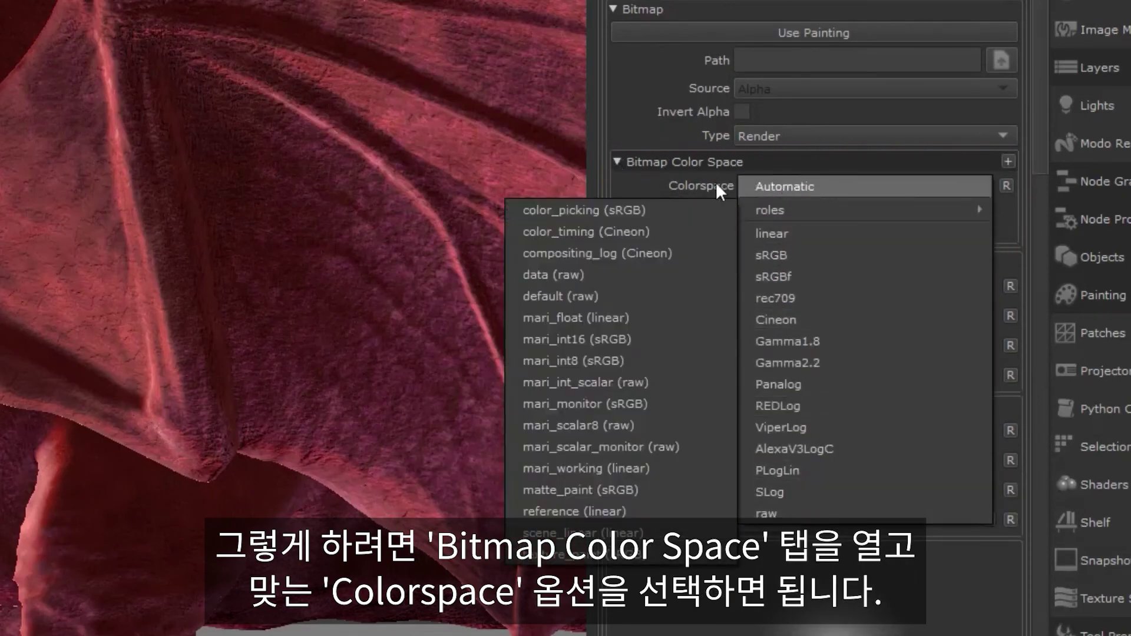
left_click(714, 184)
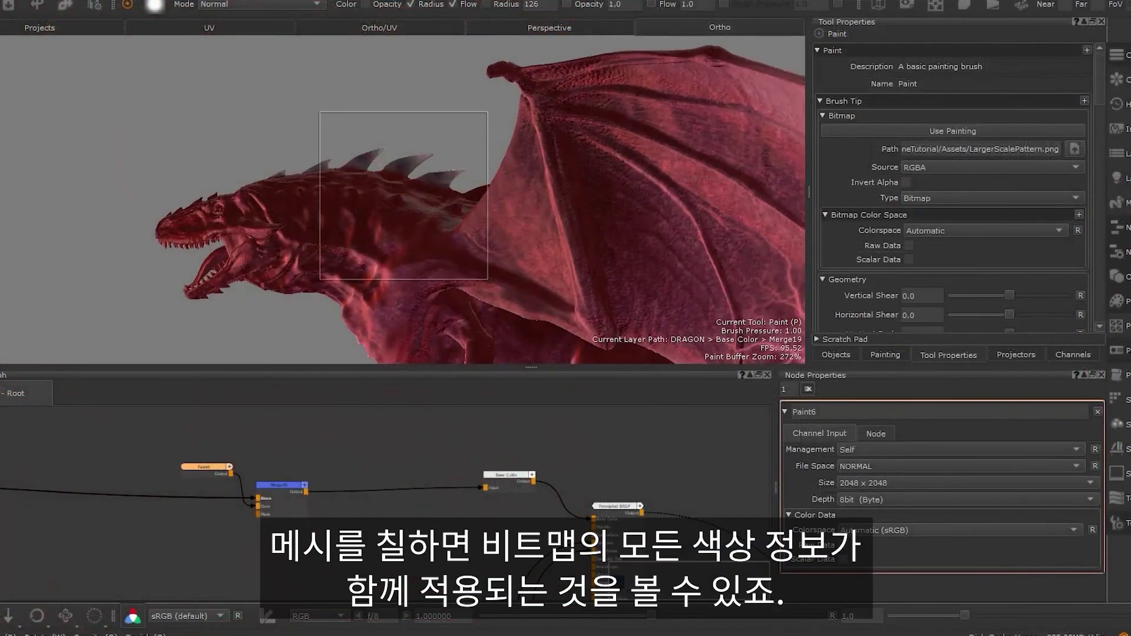
Paint the full-colour scale pattern over the dragon's neck and shoulder.
scroll(404, 195, "up", 3)
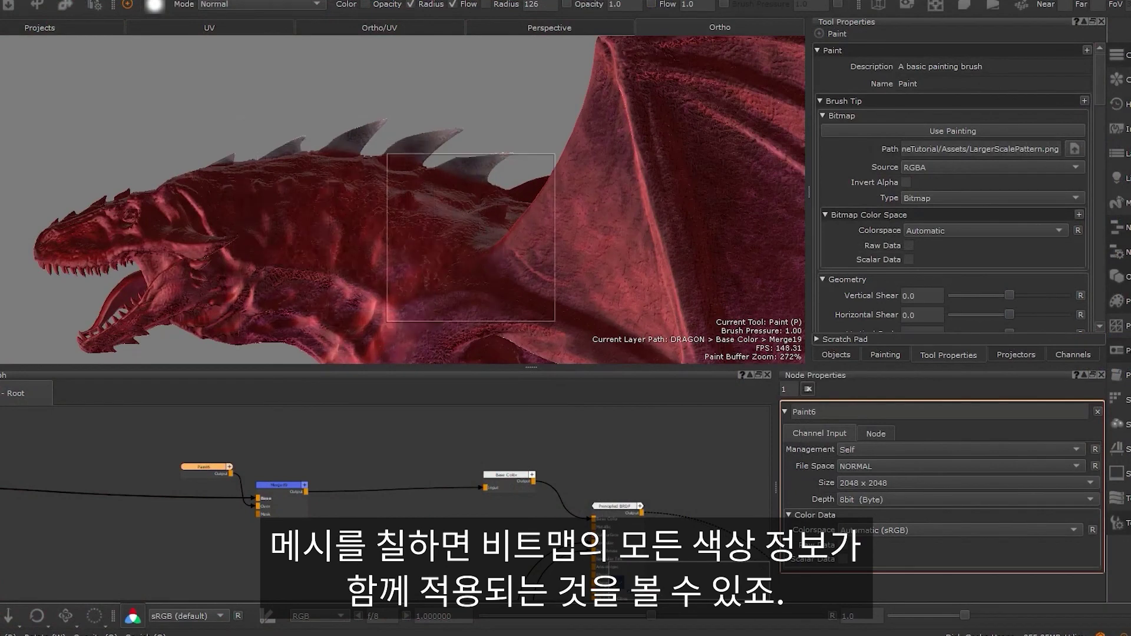
left_click_drag(398, 253, 402, 250, "alt")
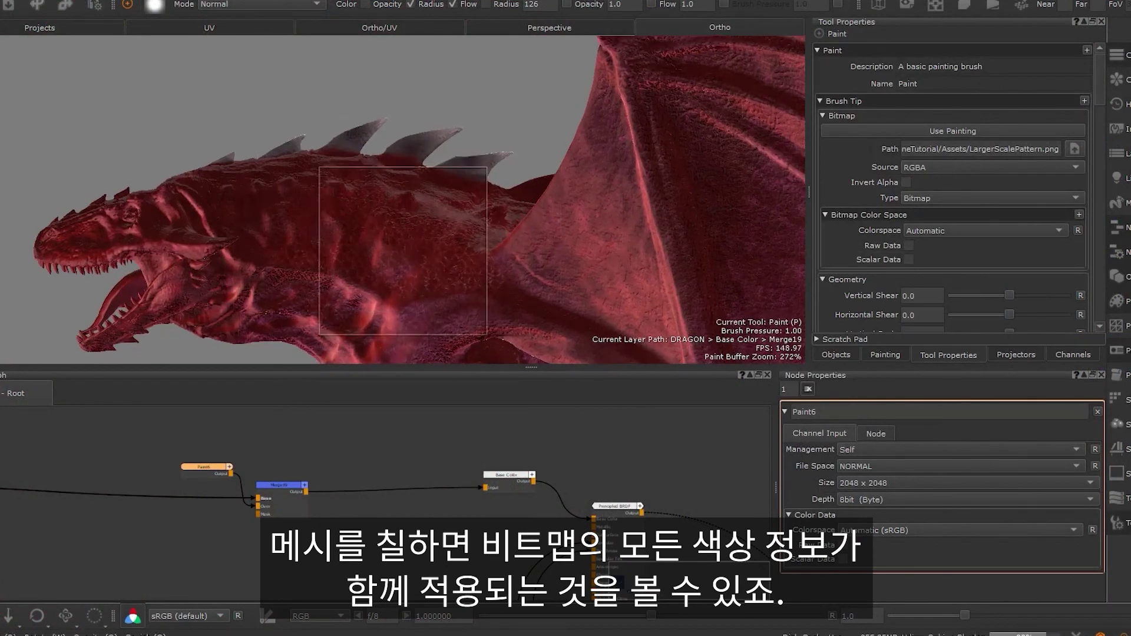
left_click_drag(290, 203, 285, 239, "alt")
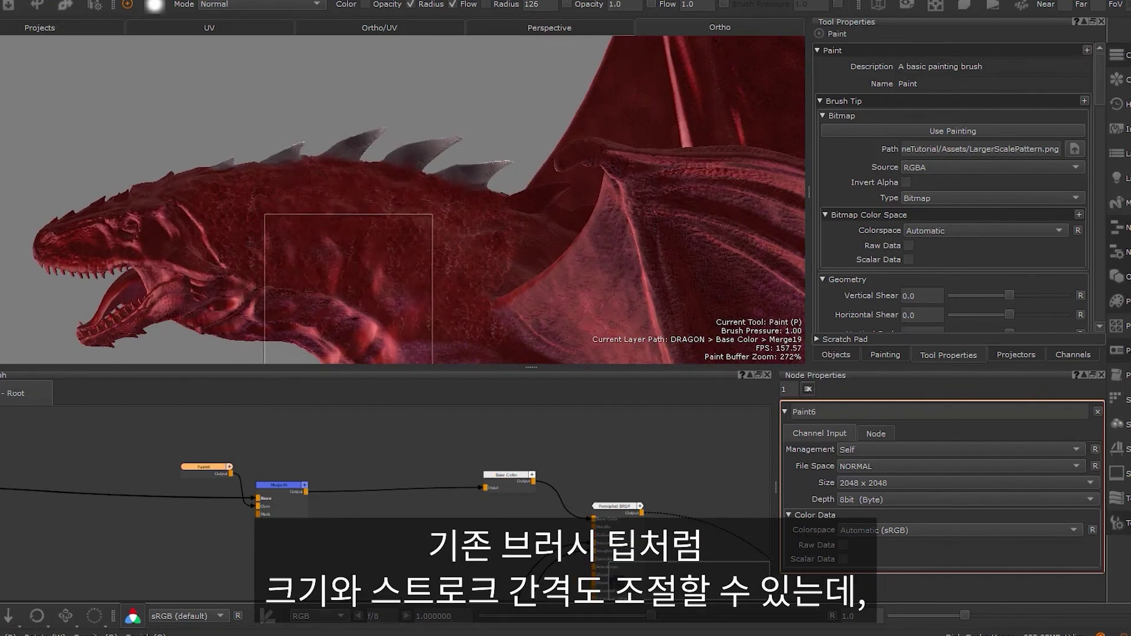
Reduce the brush radius to 98 and adjust the brush opacity interactively over the dragon's neck.
key("r")
mouse_move(326, 218)
left_mouse_down()
mouse_move(278, 218)
mouse_move(370, 218)
mouse_move(278, 218)
left_mouse_up()
key("o")
left_click_drag(367, 228, 355, 227)
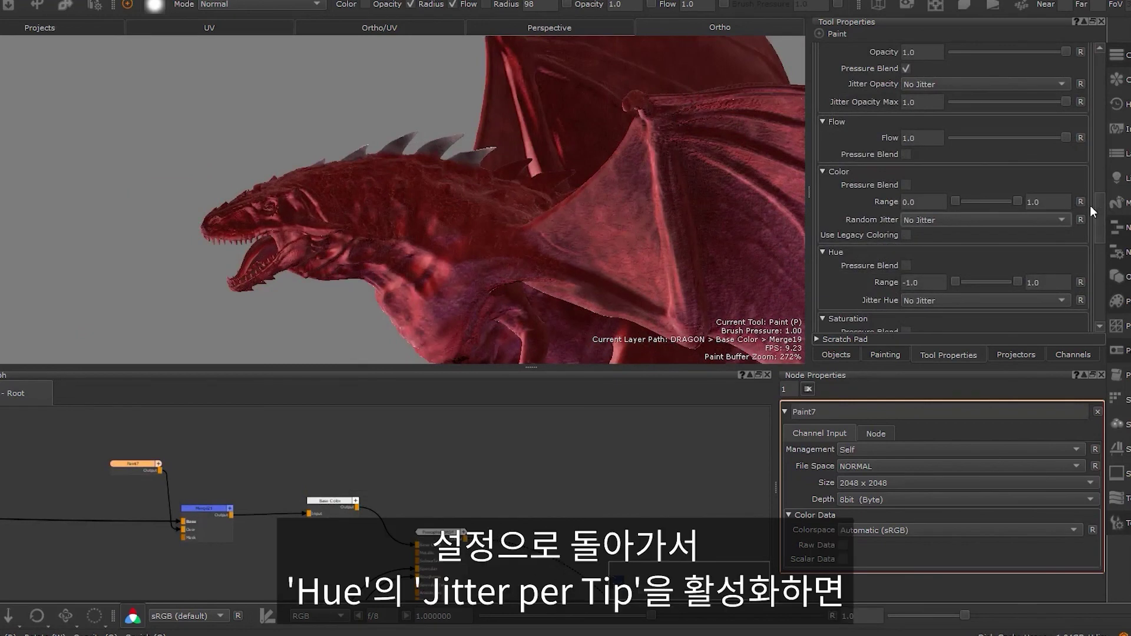
Set Jitter Hue to Jitter per Tip and try out the scale pattern brush on the dragon's neck.
left_click_drag(1099, 207, 1102, 237)
left_click(924, 161)
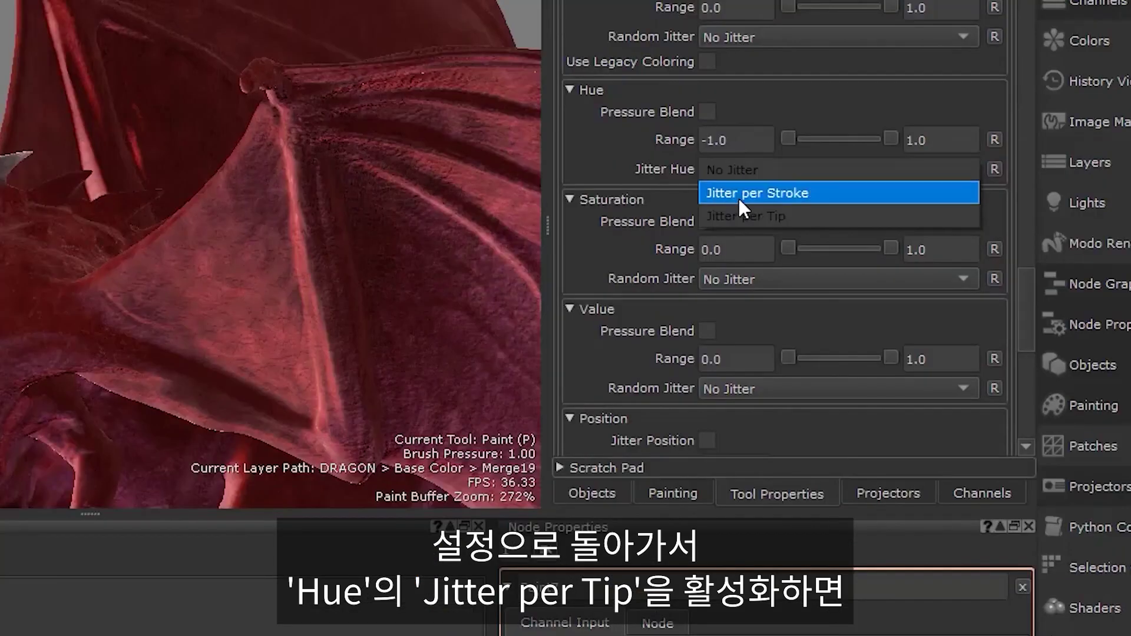
left_click(743, 215)
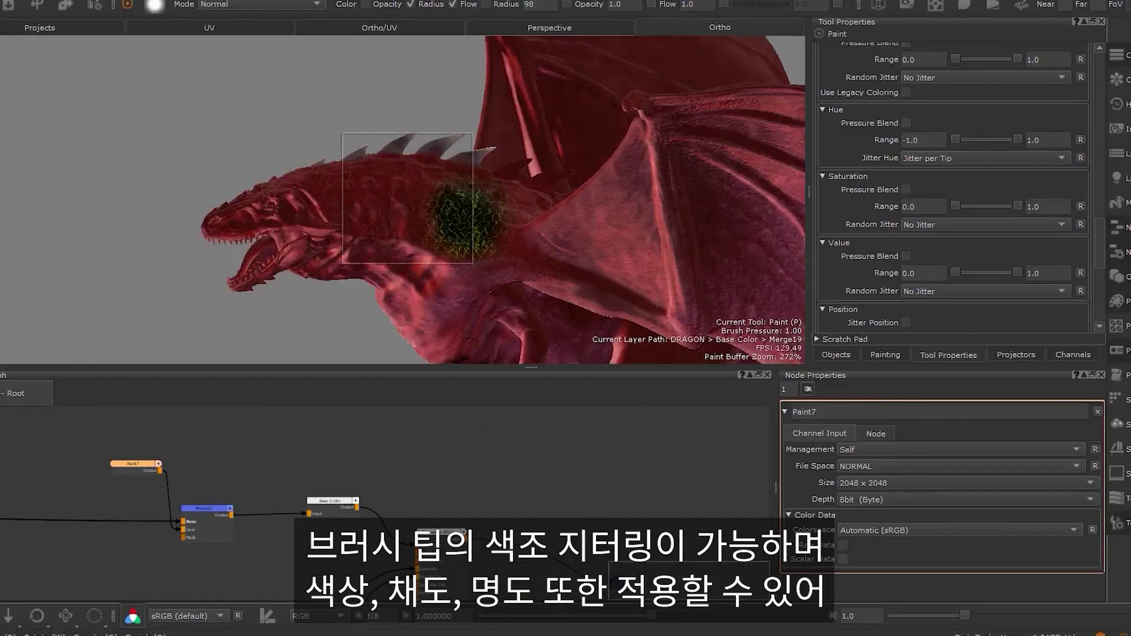
mouse_move(407, 198)
left_mouse_down()
mouse_move(430, 259)
mouse_move(530, 236)
mouse_move(629, 238)
mouse_move(542, 232)
mouse_move(479, 245)
left_mouse_up()
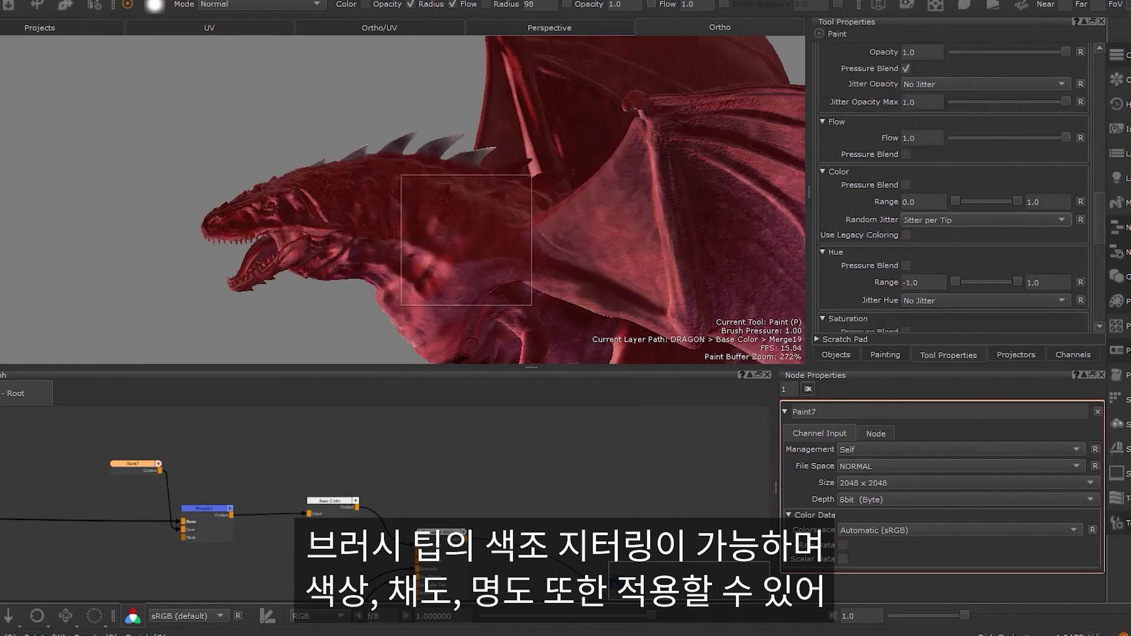
Paint scale pattern strokes across the dragon's neck and chest, trying Jitter per Tip for color and saturation.
mouse_move(466, 240)
left_mouse_down()
mouse_move(383, 203)
mouse_move(471, 195)
mouse_move(559, 236)
mouse_move(494, 235)
left_mouse_up()
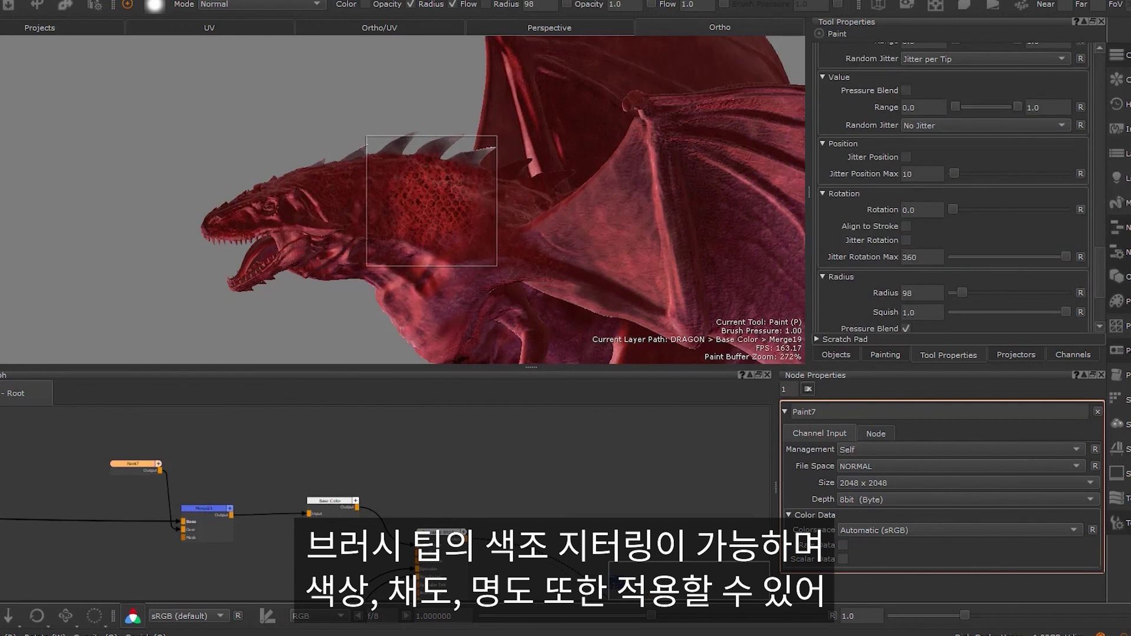
mouse_move(431, 201)
left_mouse_down()
mouse_move(430, 271)
mouse_move(461, 310)
mouse_move(479, 265)
mouse_move(500, 277)
left_mouse_up()
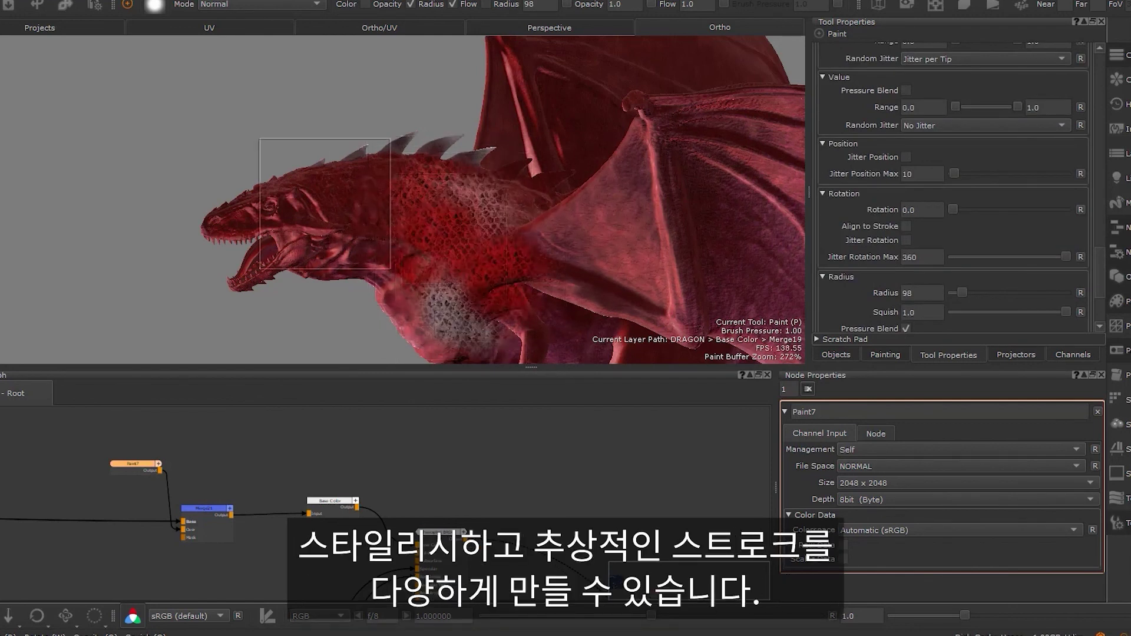
left_click_drag(412, 299, 466, 234)
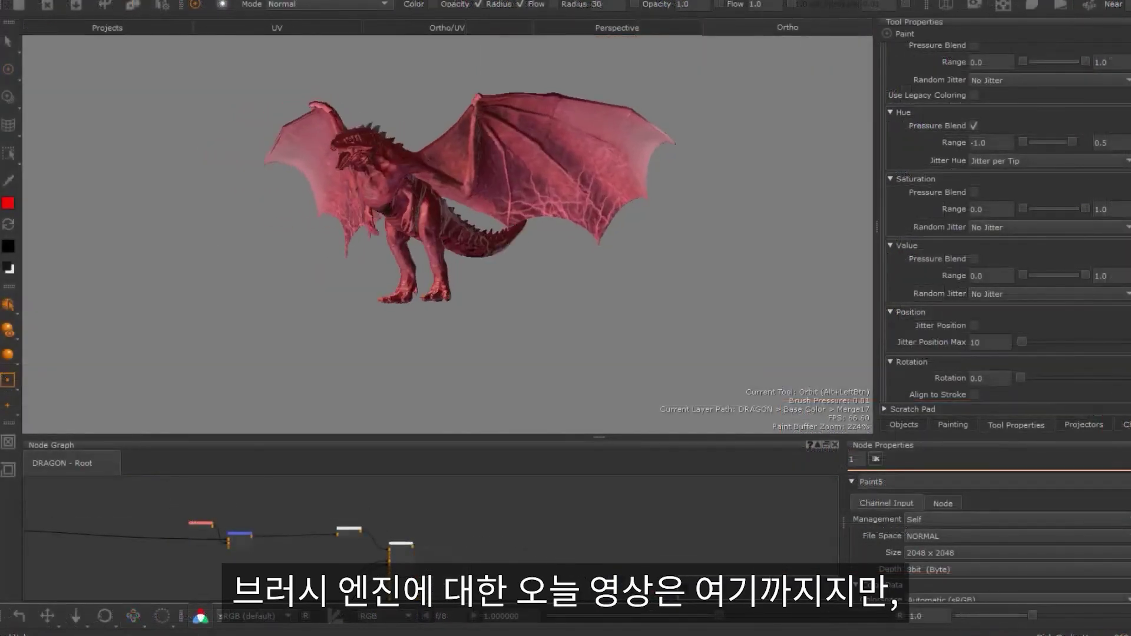
left_click_drag(413, 224, 306, 224, "alt")
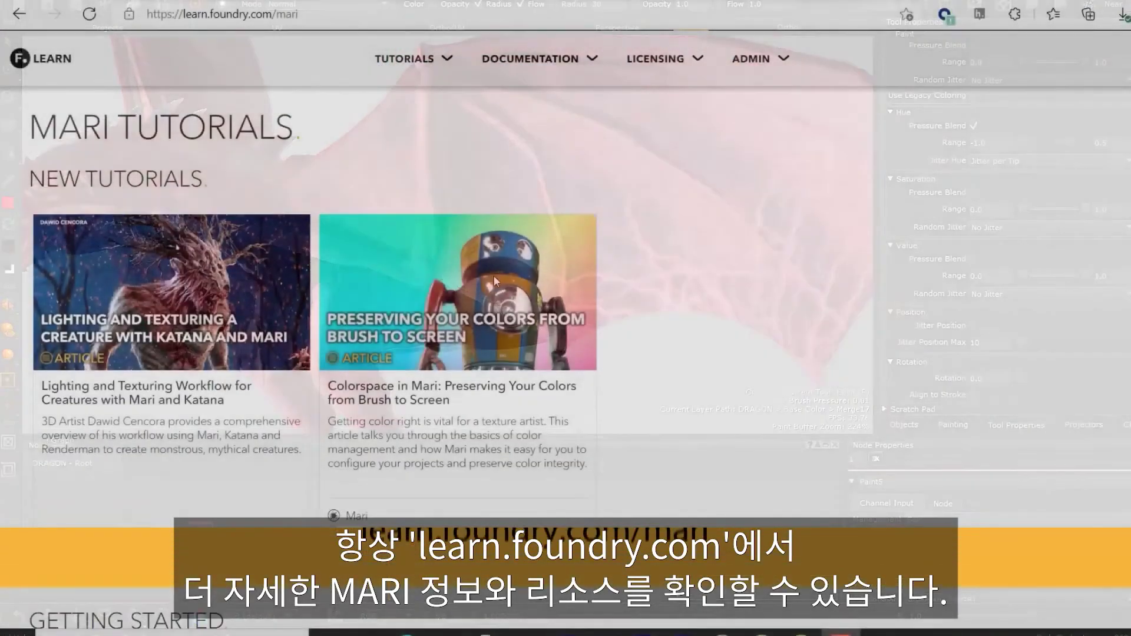
Switch to the browser and look through the Mari tutorials listed on learn.foundry.com/mari.
scroll(493, 274, "down", 5)
scroll(493, 276, "down", 10)
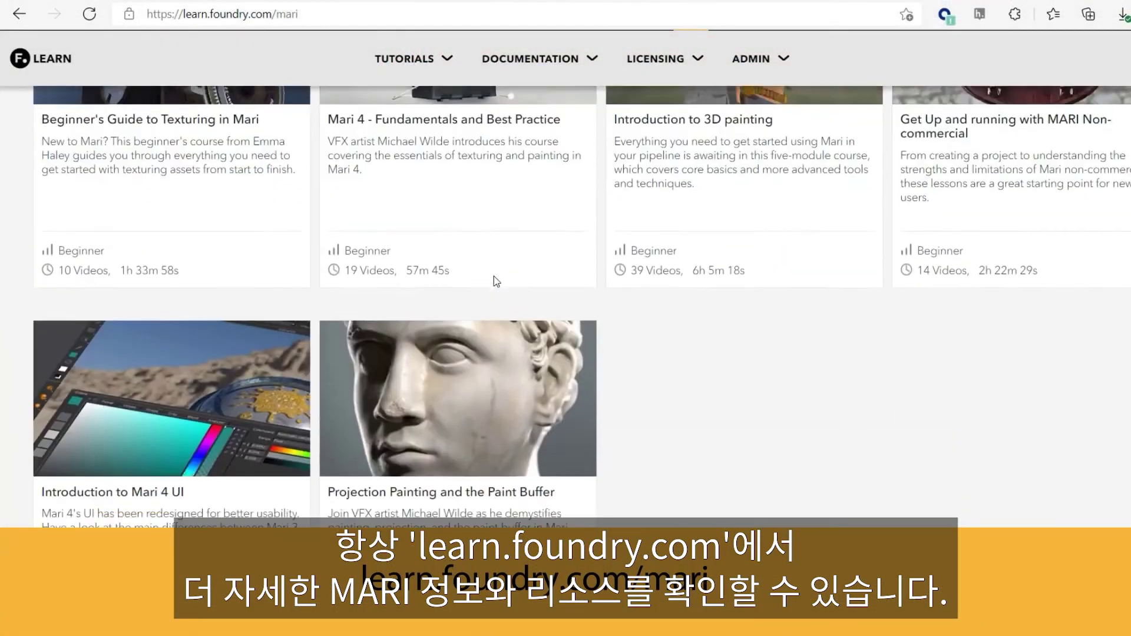
scroll(493, 275, "down", 3)
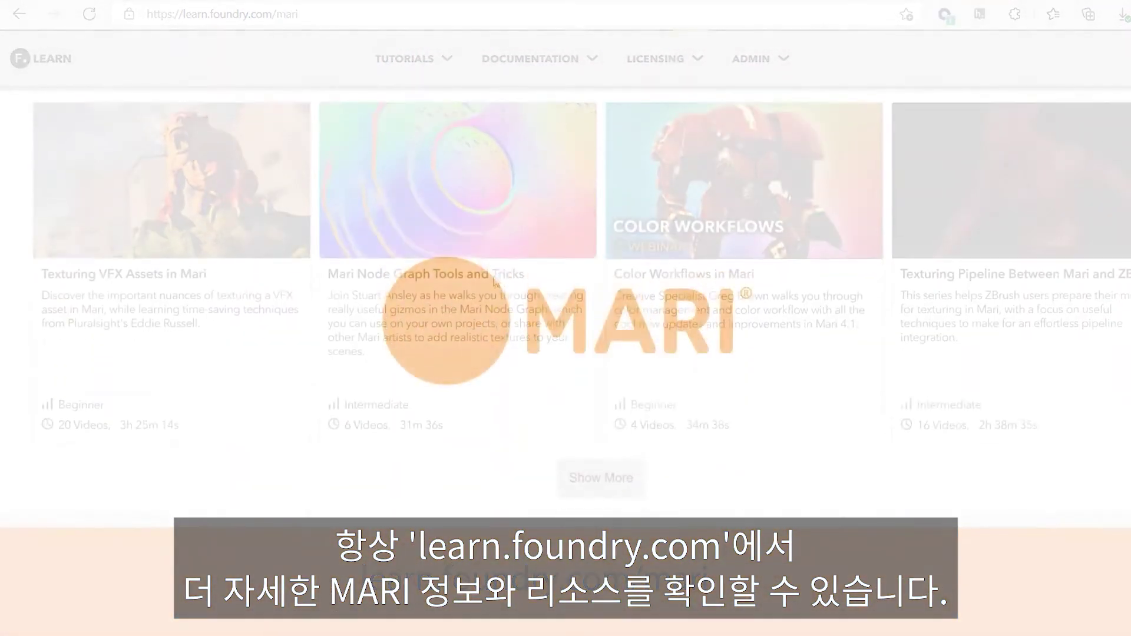